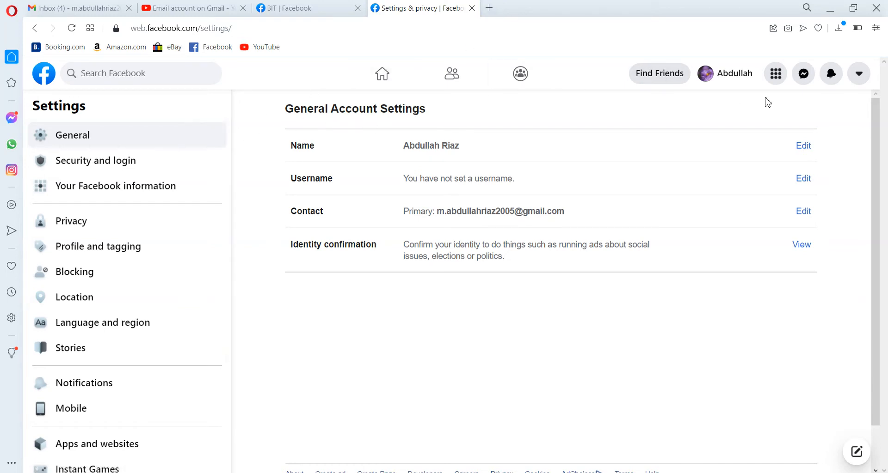
Open your profile page, check the account menu, and return to the Facebook home feed
{"action": "left_click", "coordinate": [731, 75]}
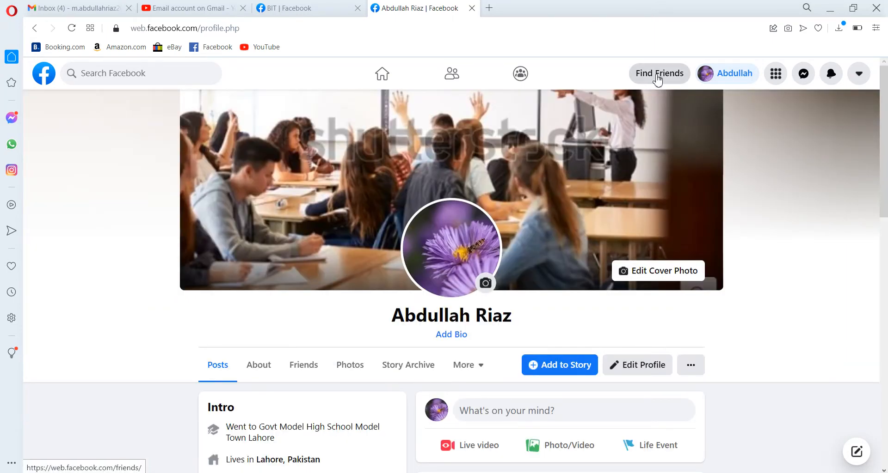
{"action": "left_click", "coordinate": [864, 77]}
{"action": "left_click", "coordinate": [709, 110]}
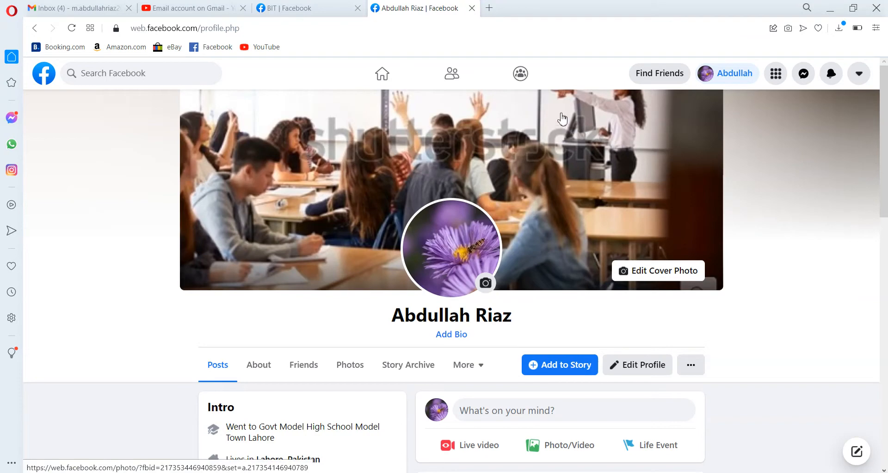
{"action": "left_click", "coordinate": [389, 81]}
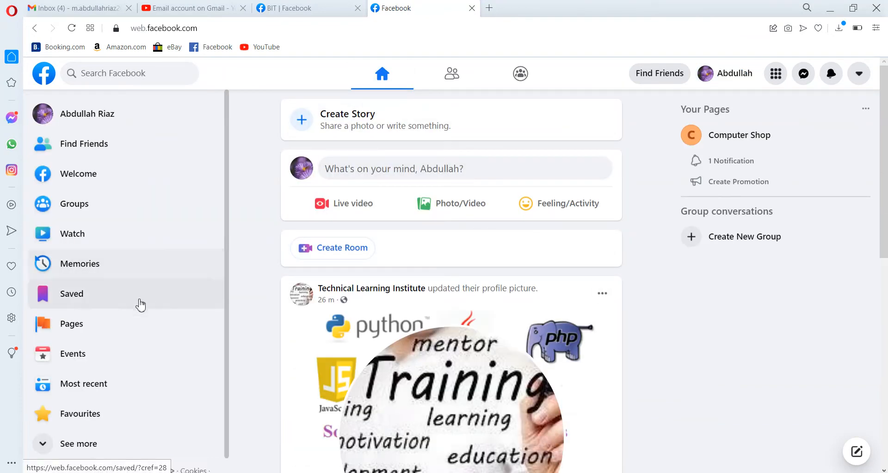
Open Business Suite from the Pages section and dismiss the site's notification request
{"action": "left_click", "coordinate": [120, 328]}
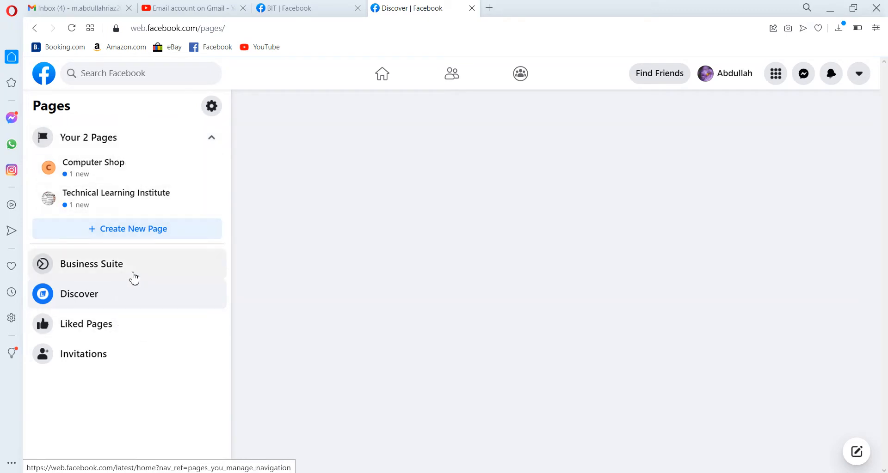
{"action": "left_click", "coordinate": [135, 279]}
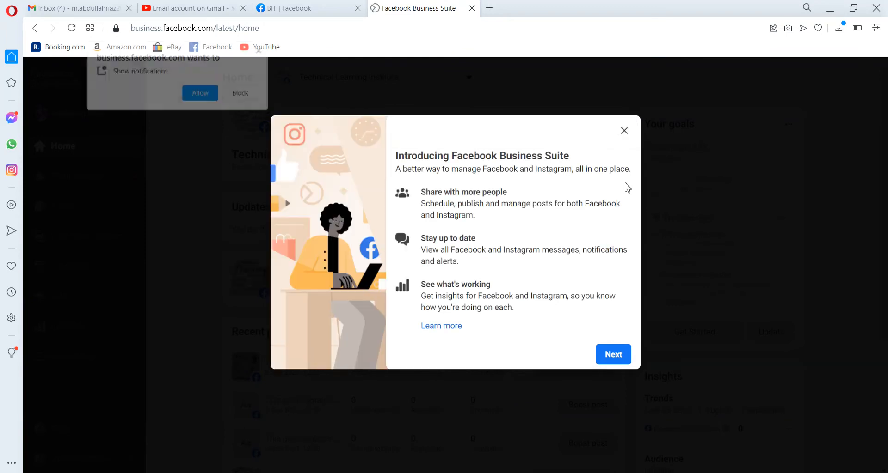
{"action": "left_click", "coordinate": [261, 50]}
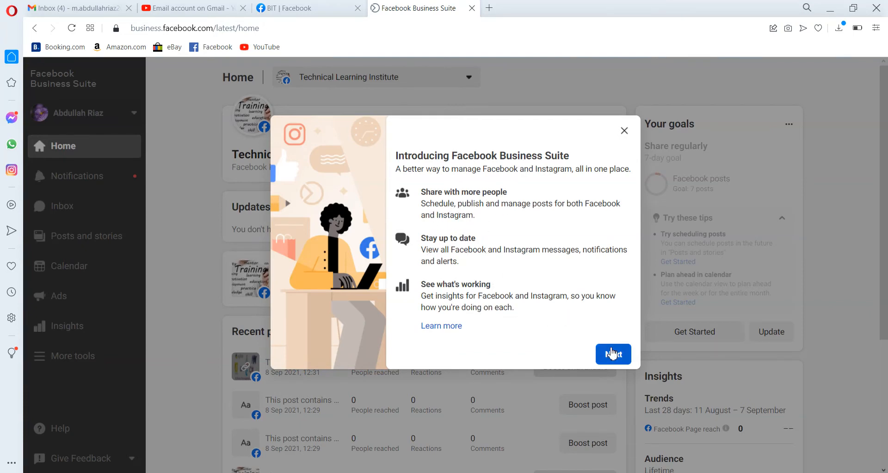
Step through the Business Suite introduction tour until it is finished
{"action": "left_click", "coordinate": [612, 355]}
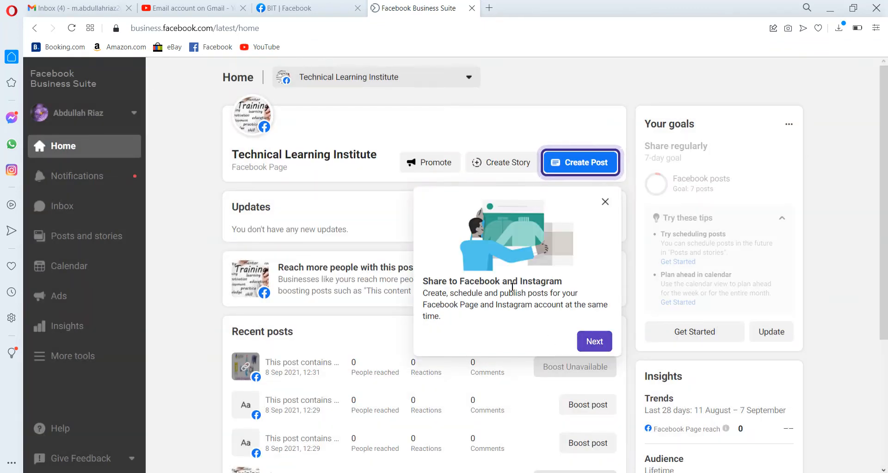
{"action": "left_click", "coordinate": [606, 345]}
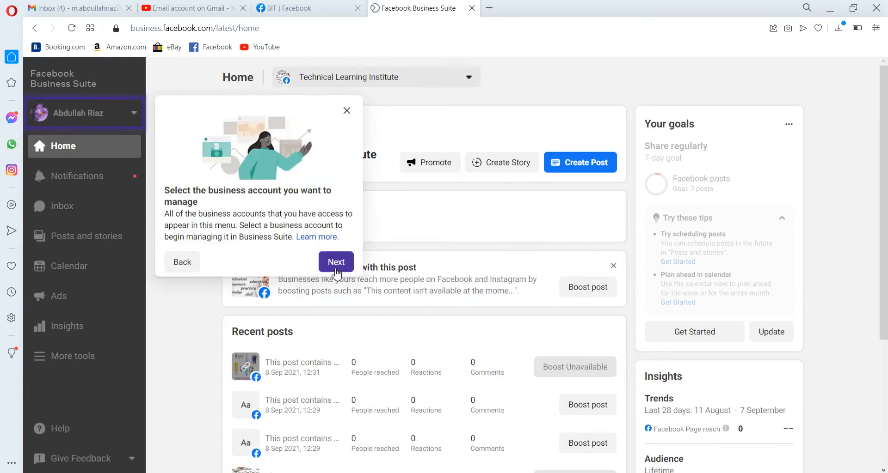
{"action": "left_click", "coordinate": [336, 262]}
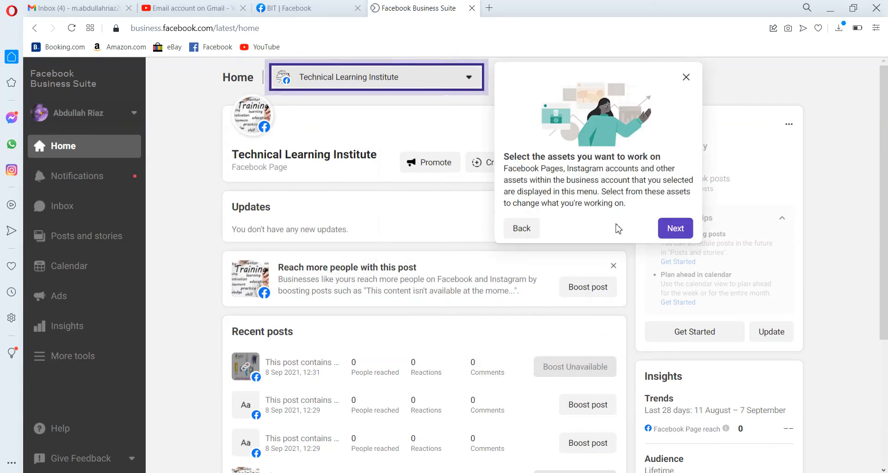
{"action": "left_click", "coordinate": [677, 230]}
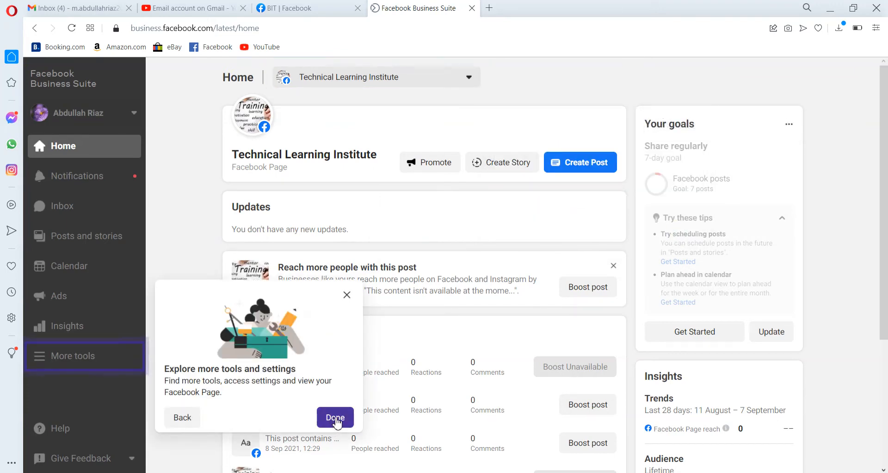
{"action": "left_click", "coordinate": [335, 418]}
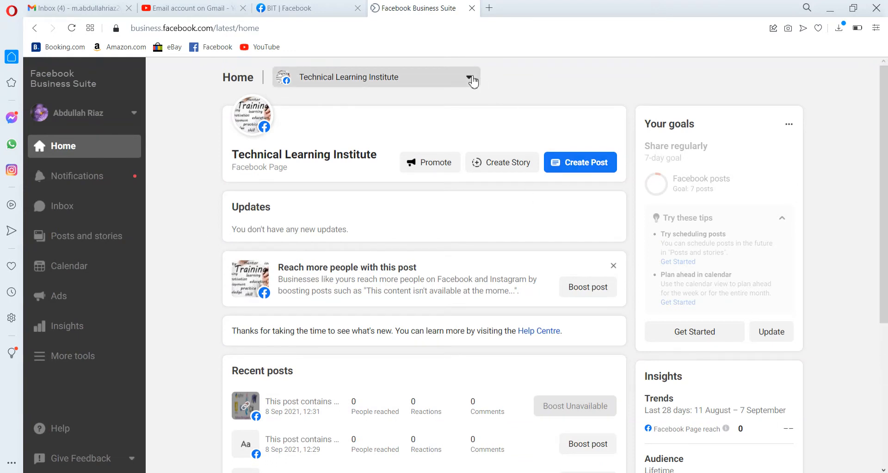
Switch the Business Suite to the Computer Shop page and close the goals tip
{"action": "left_click", "coordinate": [471, 78]}
{"action": "left_click", "coordinate": [388, 115]}
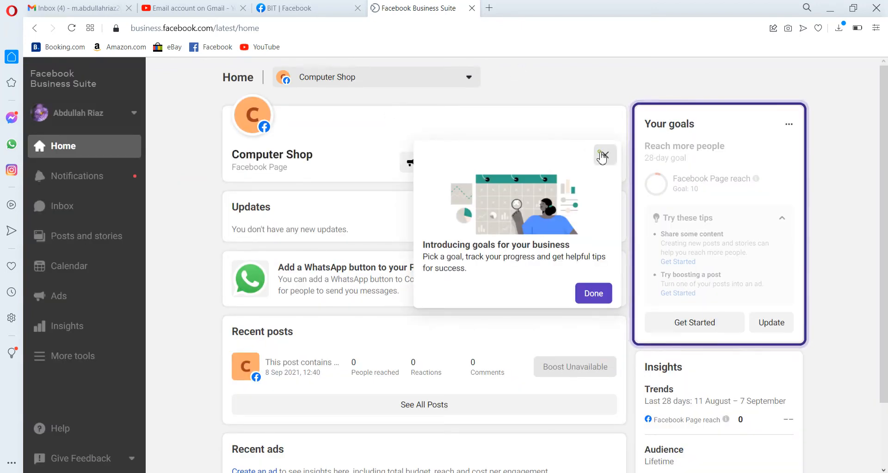
{"action": "left_click", "coordinate": [603, 154]}
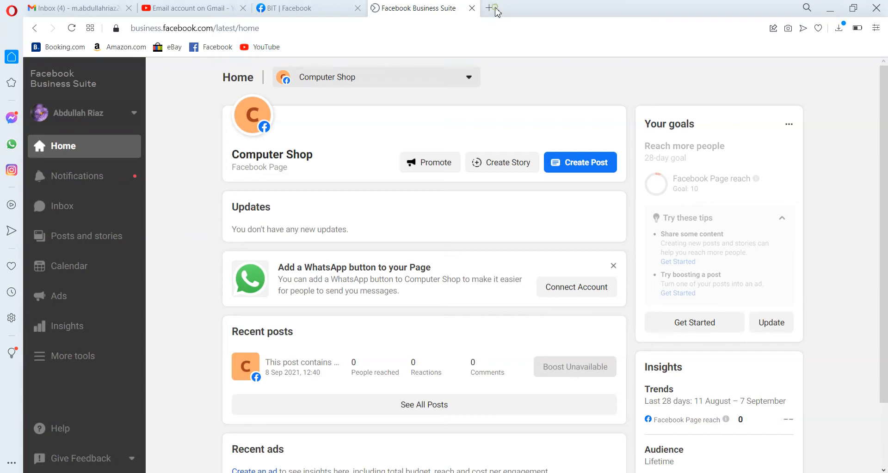
Open Facebook in a new browser tab and switch to that tab
{"action": "left_click", "coordinate": [495, 12]}
{"action": "left_click", "coordinate": [310, 193]}
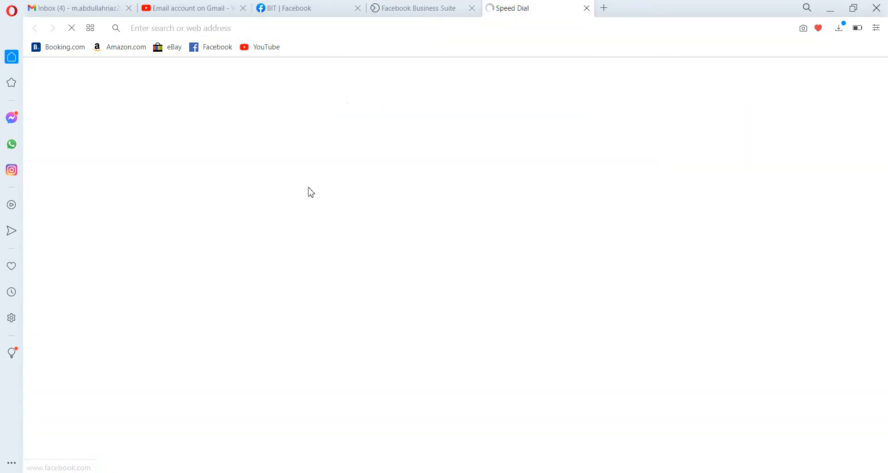
{"action": "left_click", "coordinate": [423, 7]}
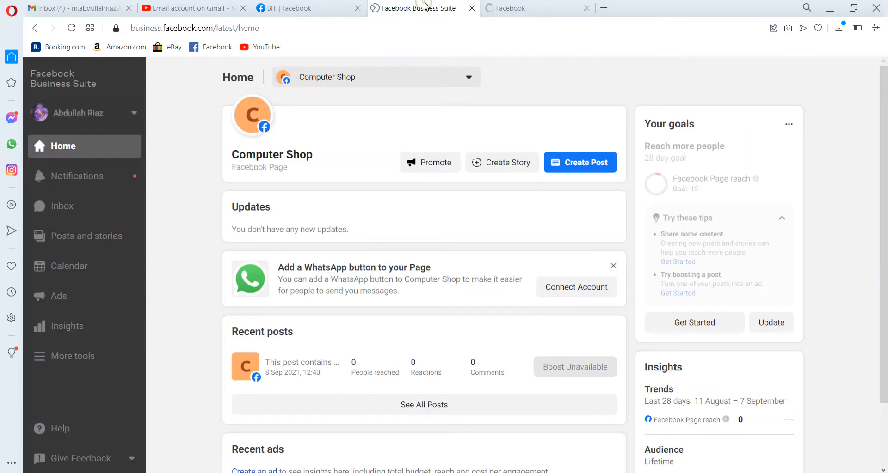
{"action": "left_click", "coordinate": [511, 11]}
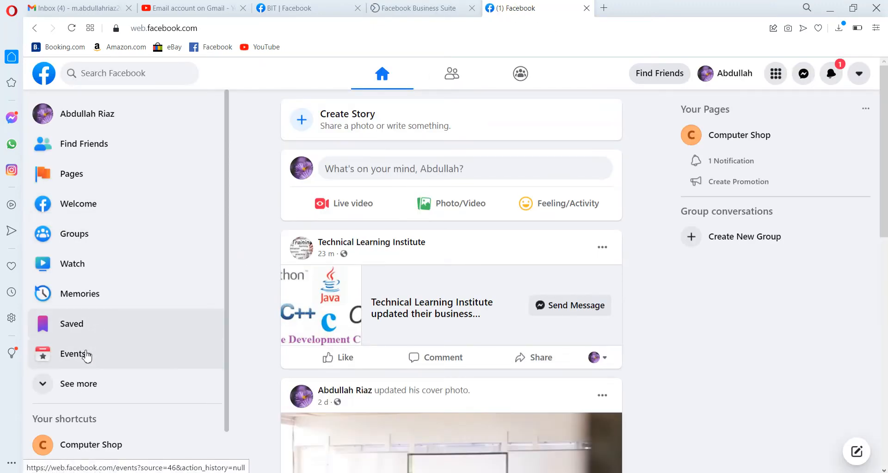
Open the Technical Learning Institute page from your Pages list and dismiss the interaction notice
{"action": "left_click", "coordinate": [99, 174]}
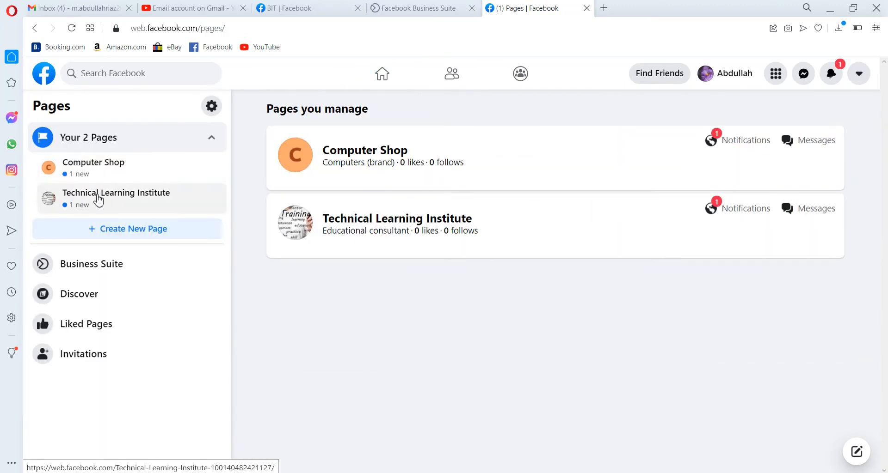
{"action": "left_click", "coordinate": [98, 197]}
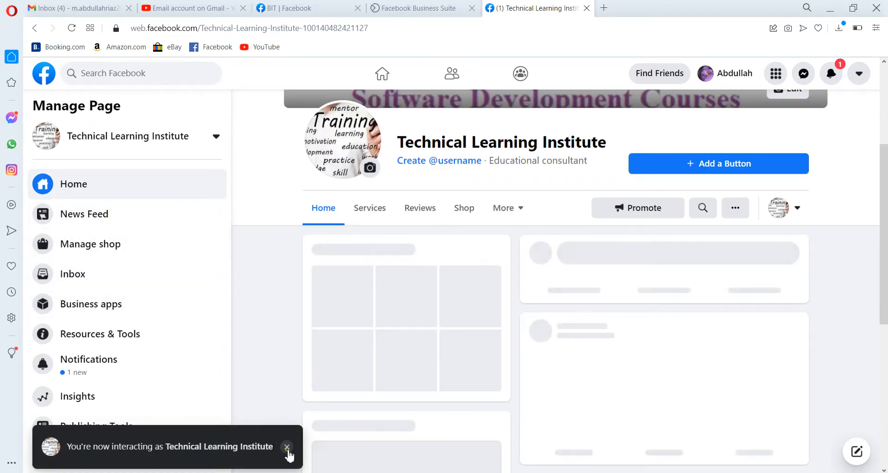
{"action": "left_click", "coordinate": [287, 450]}
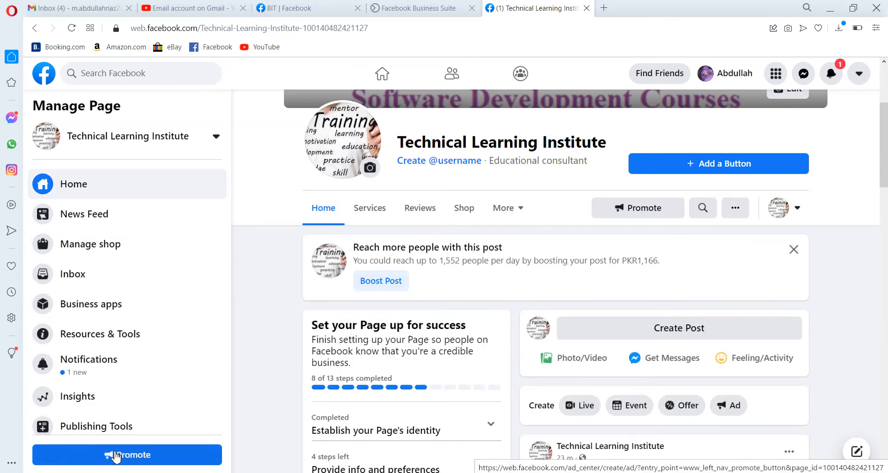
Open Promote for the page, keeping Technical Learning Institute selected in the page picker
{"action": "left_click", "coordinate": [116, 456]}
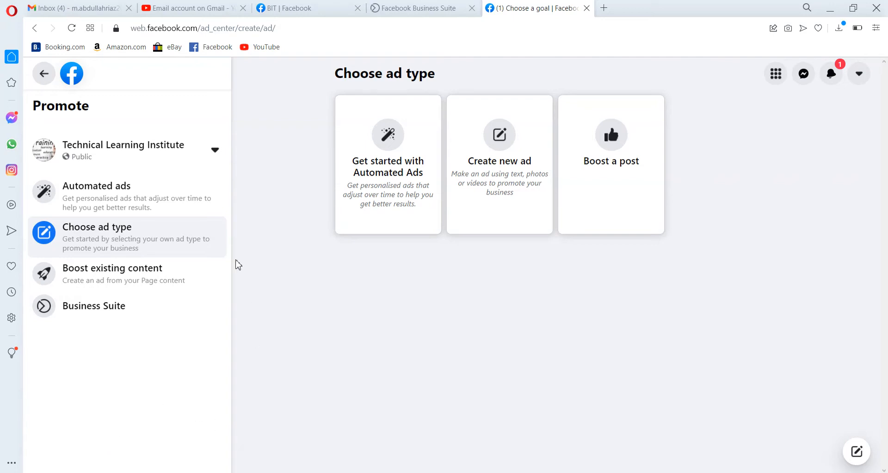
{"action": "left_click", "coordinate": [217, 155]}
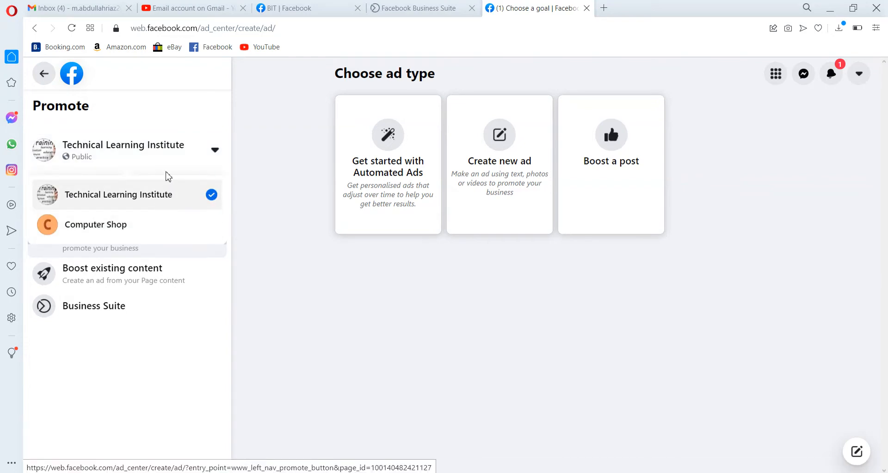
{"action": "left_click", "coordinate": [168, 156]}
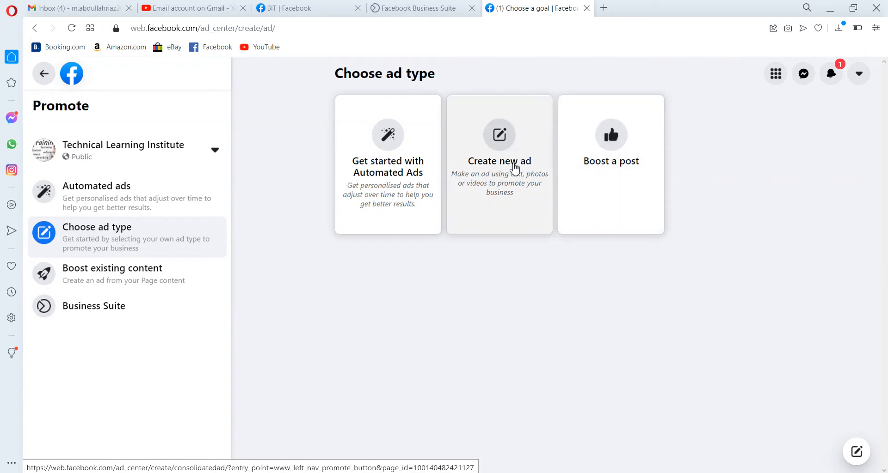
Look at the posts available to boost, then go back to the ad type choices
{"action": "left_click", "coordinate": [617, 162]}
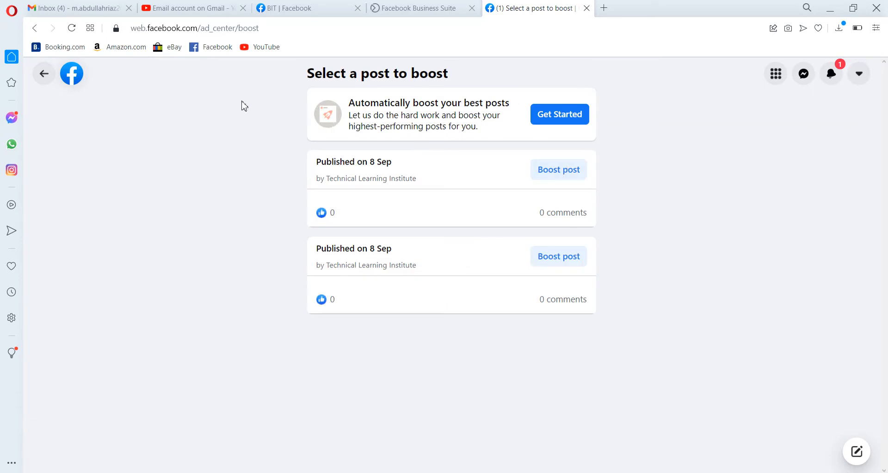
{"action": "left_click", "coordinate": [35, 32]}
{"action": "left_click", "coordinate": [503, 187]}
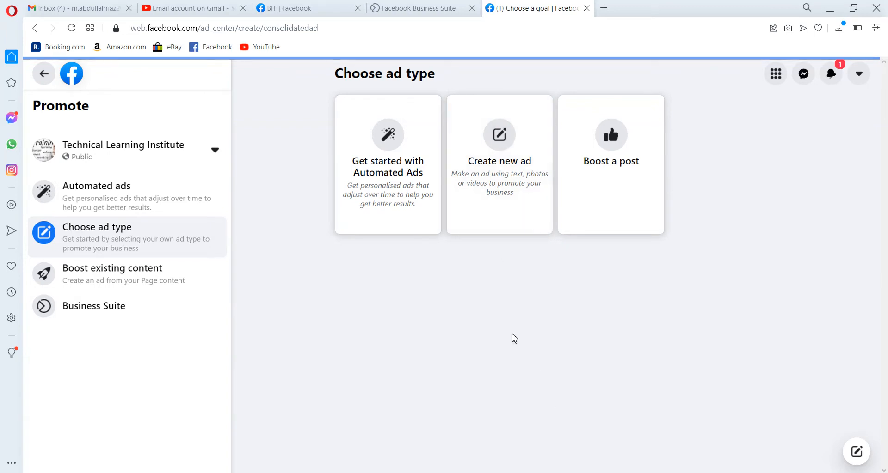
Start creating a new ad and dismiss the profile interaction notice
{"action": "left_click", "coordinate": [505, 159]}
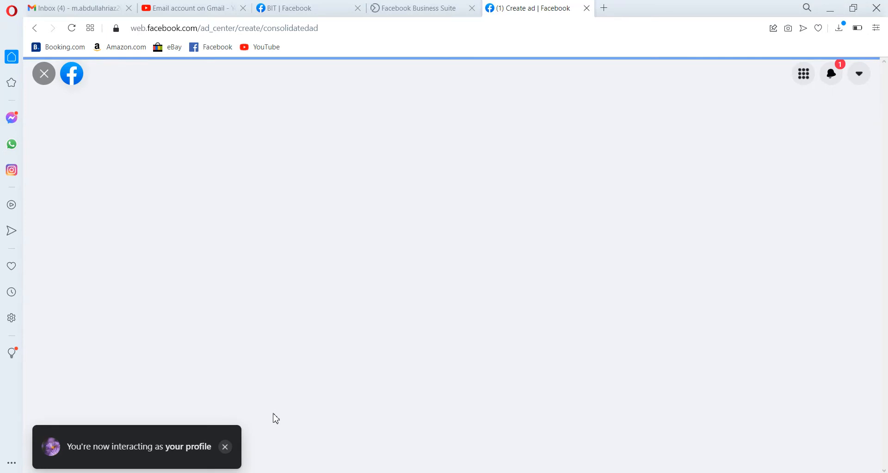
{"action": "left_click", "coordinate": [226, 447]}
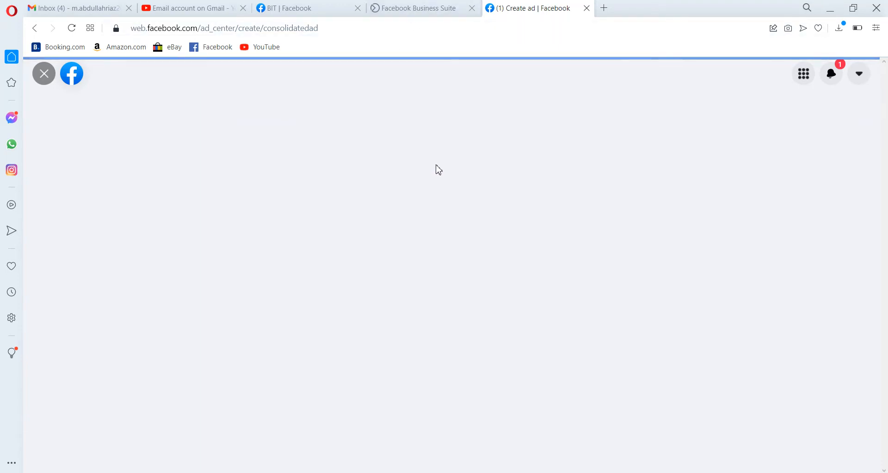
Open Facebook in another new browser tab and switch to it
{"action": "left_click", "coordinate": [603, 12]}
{"action": "left_click", "coordinate": [292, 188]}
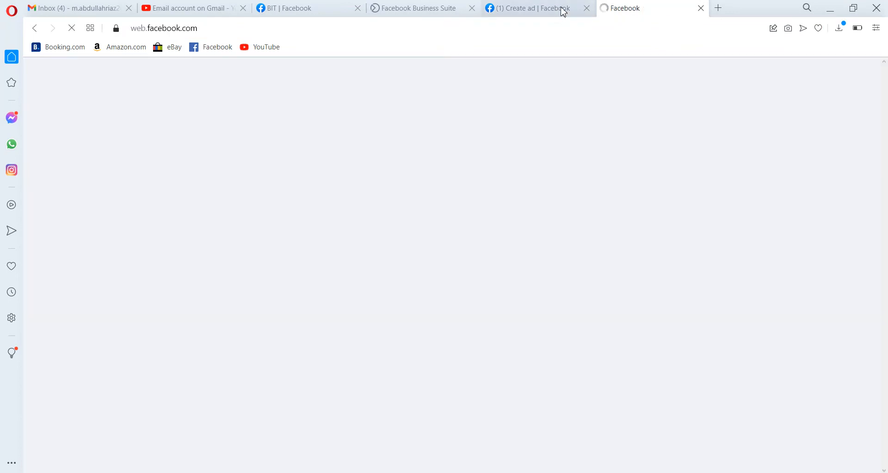
{"action": "left_click", "coordinate": [563, 12]}
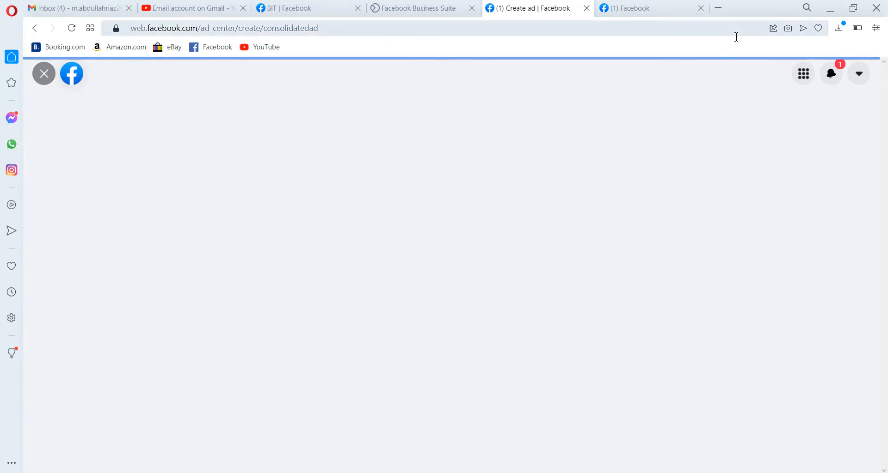
{"action": "left_click", "coordinate": [644, 8]}
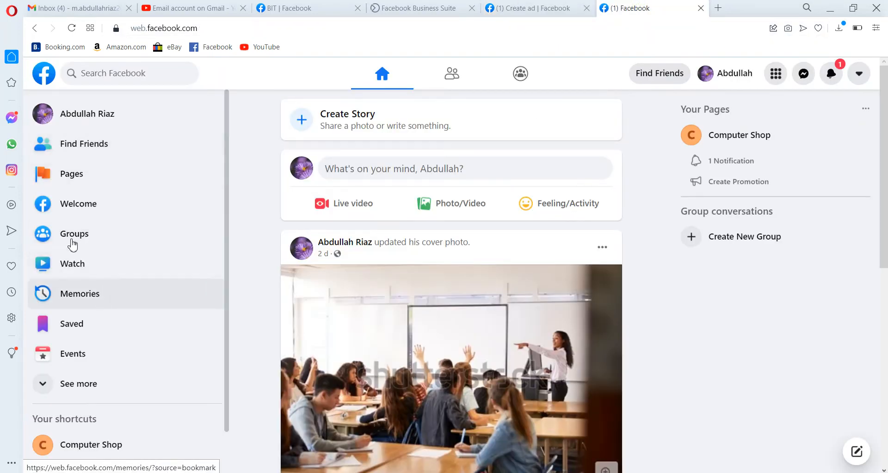
Open the Technical Learning Institute page, dismiss the notice, and open its Promote options
{"action": "left_click", "coordinate": [81, 176]}
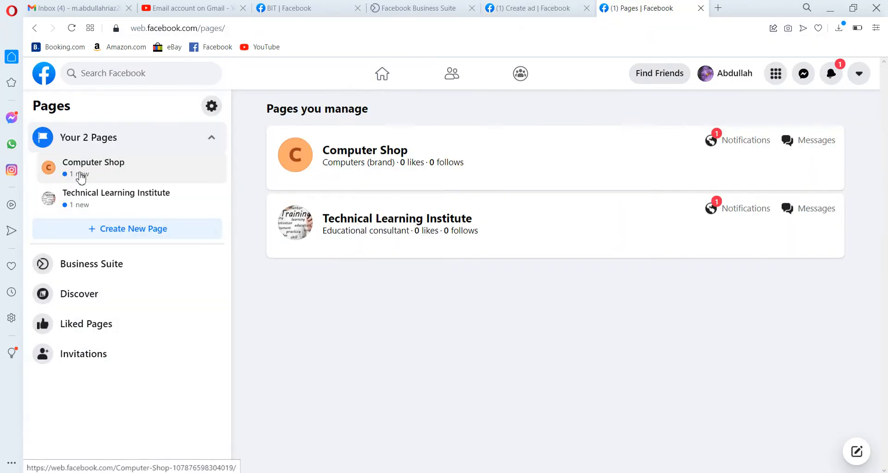
{"action": "left_click", "coordinate": [114, 189]}
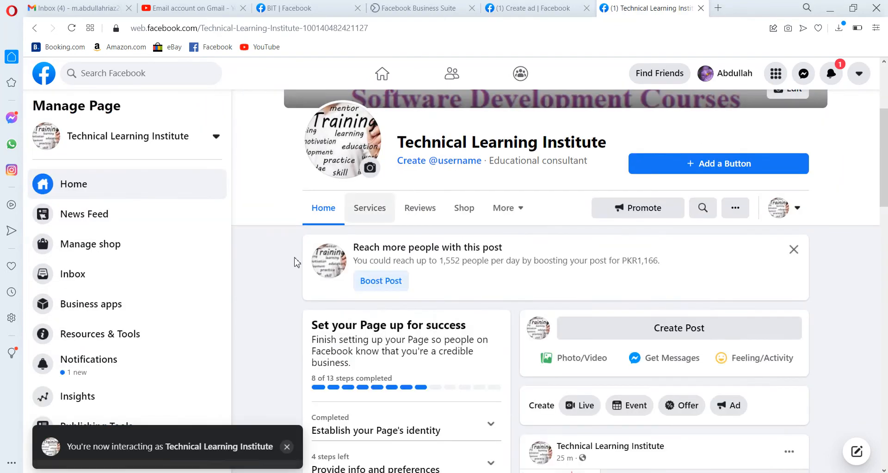
{"action": "left_click", "coordinate": [287, 449]}
{"action": "left_click", "coordinate": [185, 454]}
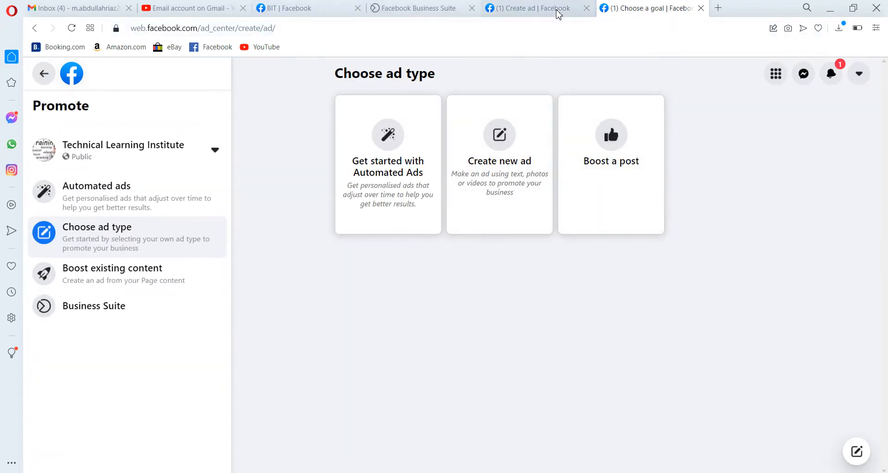
Return to the ad creation tab, dismiss the notice, and close the ad creator
{"action": "left_click", "coordinate": [556, 12]}
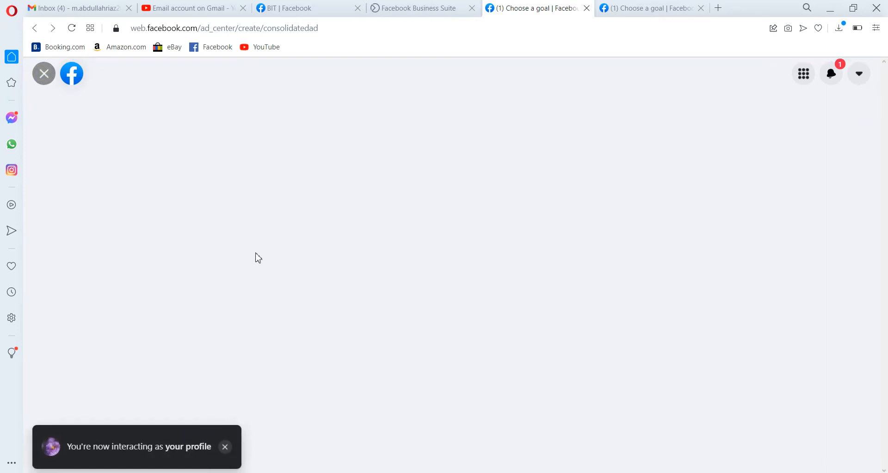
{"action": "left_click", "coordinate": [225, 448]}
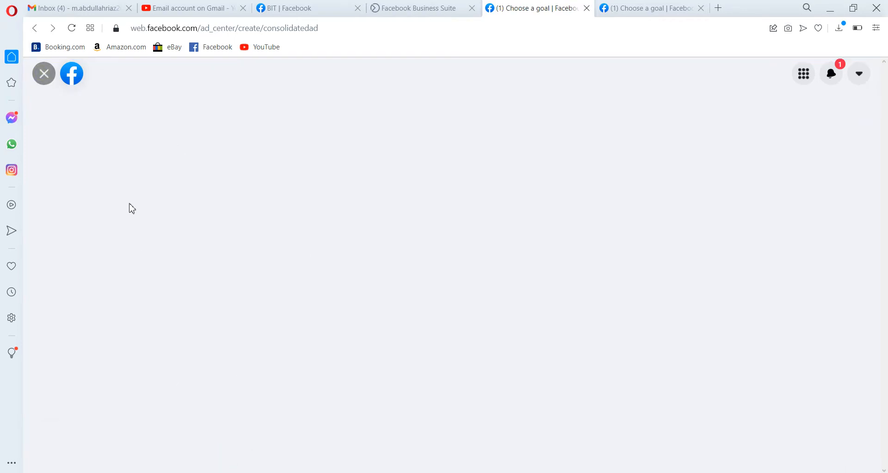
{"action": "left_click", "coordinate": [44, 73]}
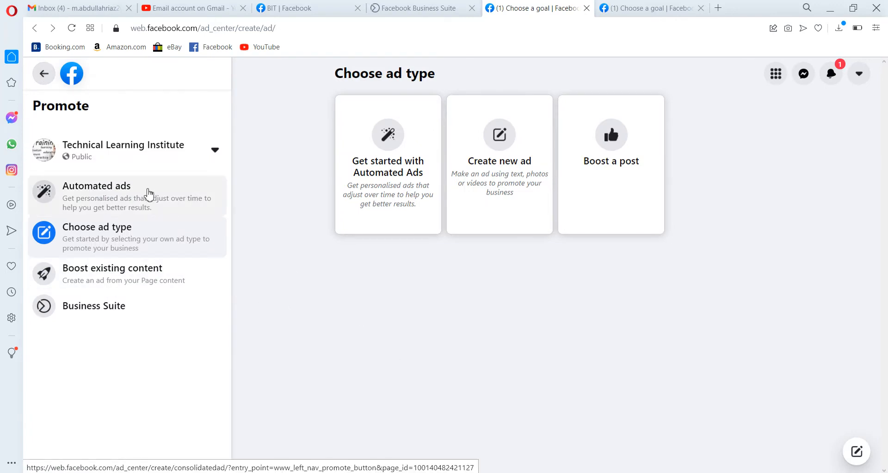
{"action": "left_click", "coordinate": [366, 180]}
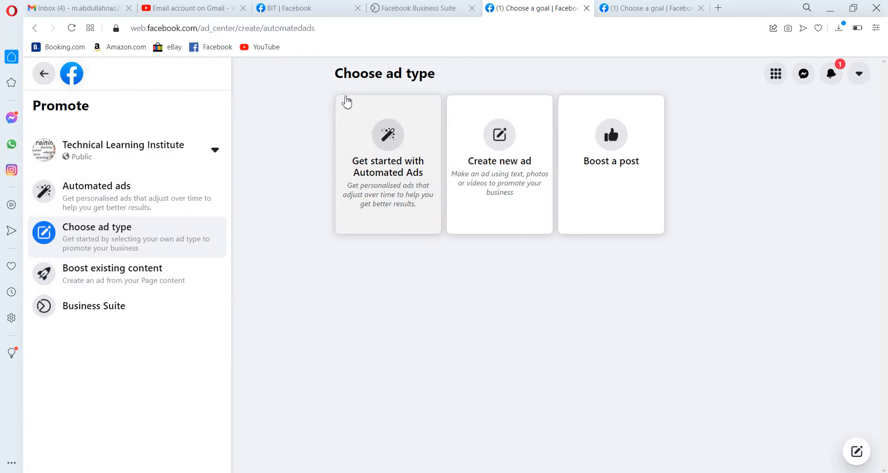
{"action": "left_click", "coordinate": [434, 162]}
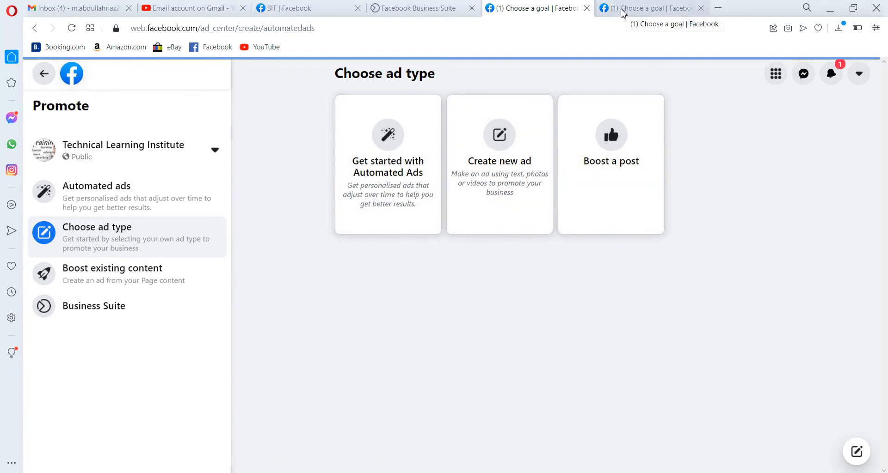
{"action": "left_click", "coordinate": [623, 12]}
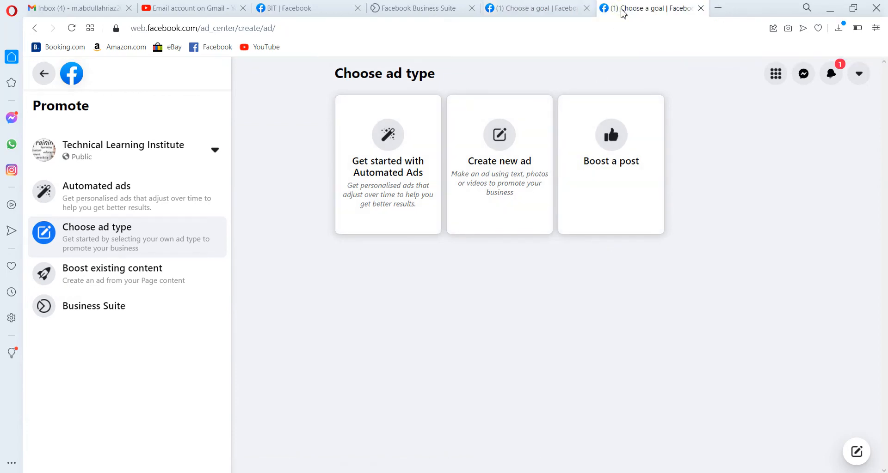
{"action": "left_click", "coordinate": [543, 10]}
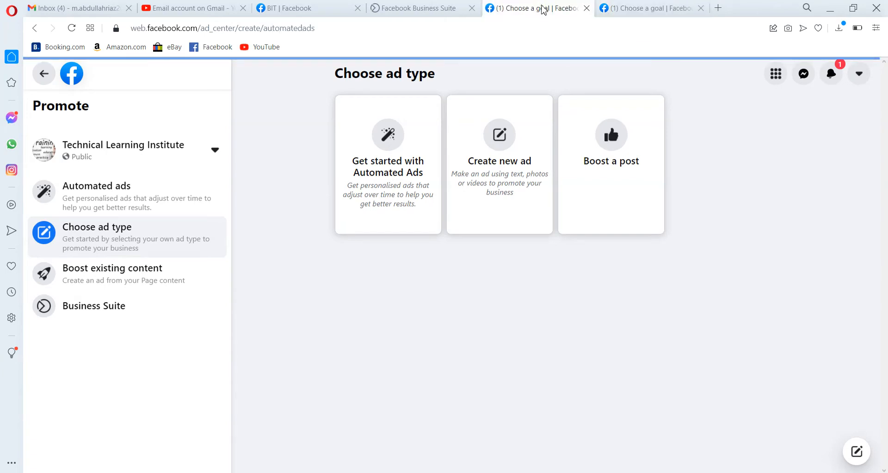
{"action": "left_click", "coordinate": [606, 9]}
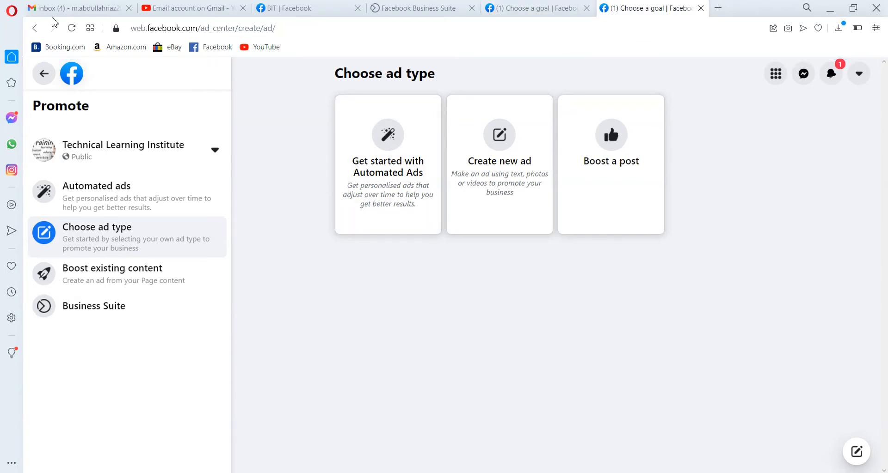
Return to the Technical Learning Institute page and open a new photo post
{"action": "left_click", "coordinate": [36, 29]}
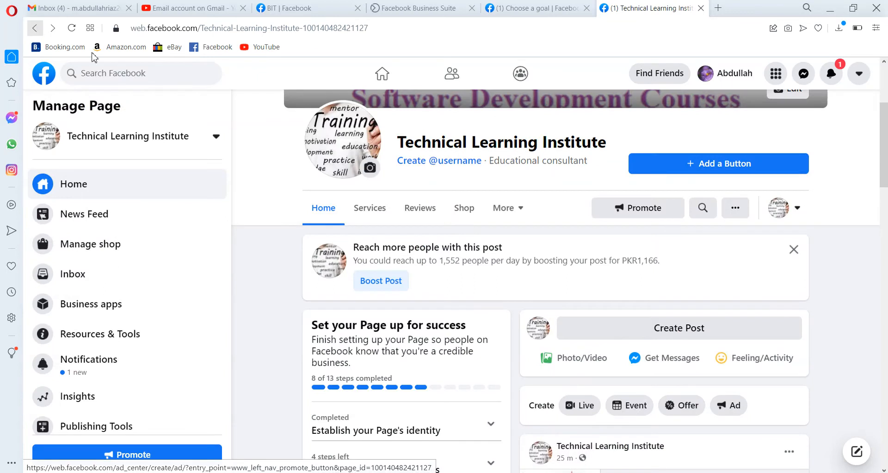
{"action": "left_click", "coordinate": [702, 329]}
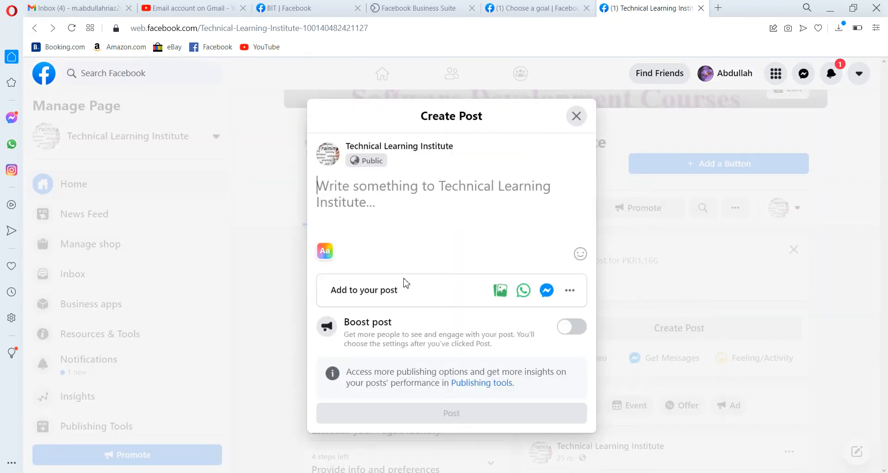
{"action": "left_click", "coordinate": [499, 295]}
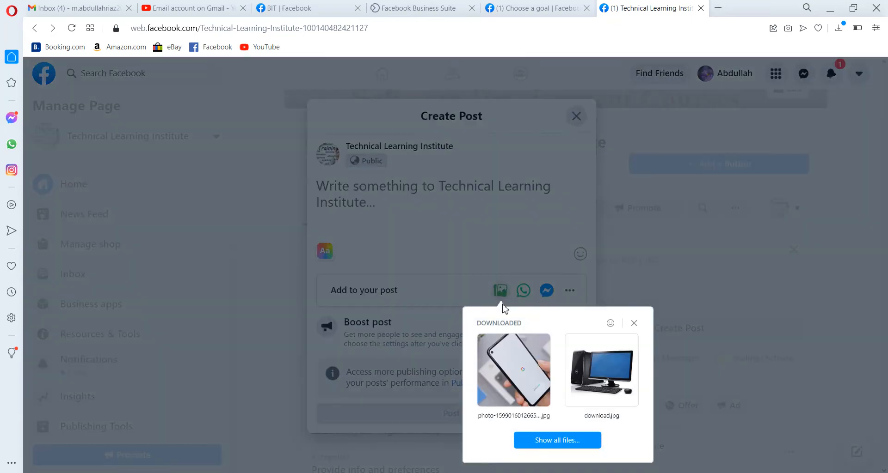
{"action": "left_click", "coordinate": [521, 387]}
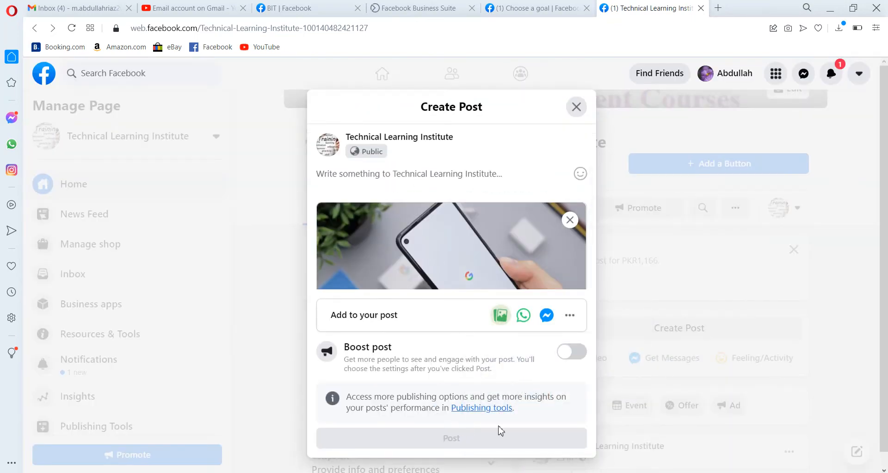
{"action": "left_click", "coordinate": [569, 220]}
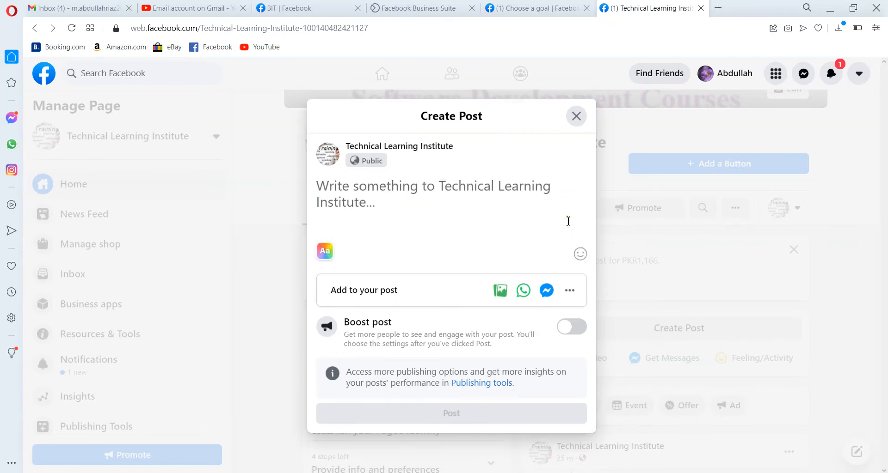
Attach download.jpg to the post and publish it on the page
{"action": "left_click", "coordinate": [500, 292]}
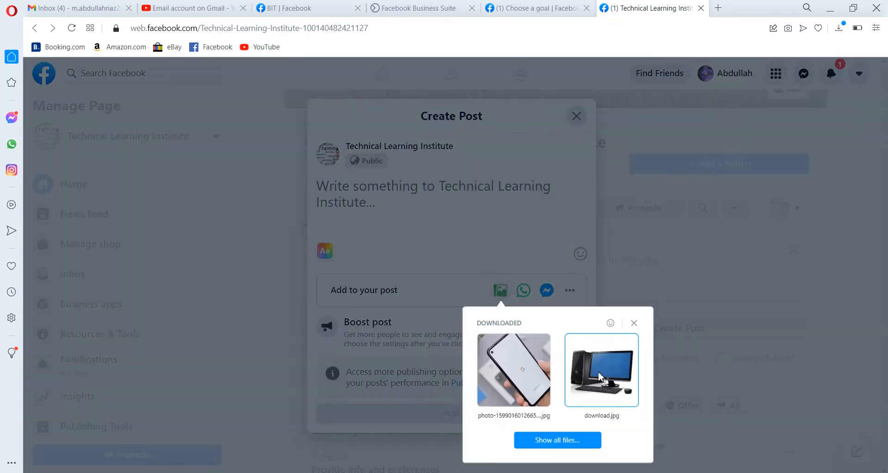
{"action": "left_click", "coordinate": [599, 377]}
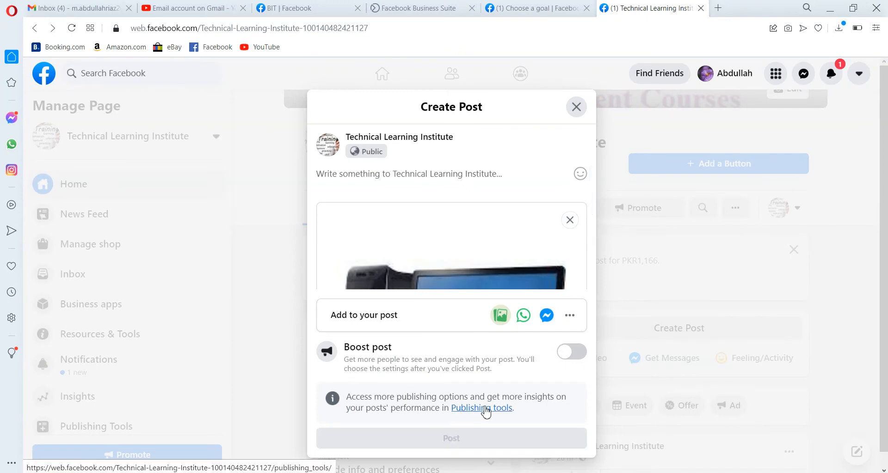
{"action": "left_click", "coordinate": [515, 443]}
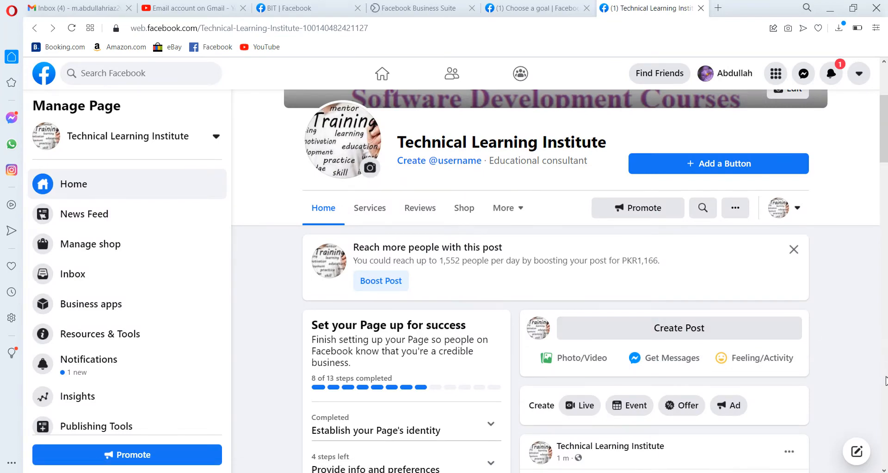
{"action": "scroll", "coordinate": [817, 333], "scroll_direction": "down", "scroll_amount": 7}
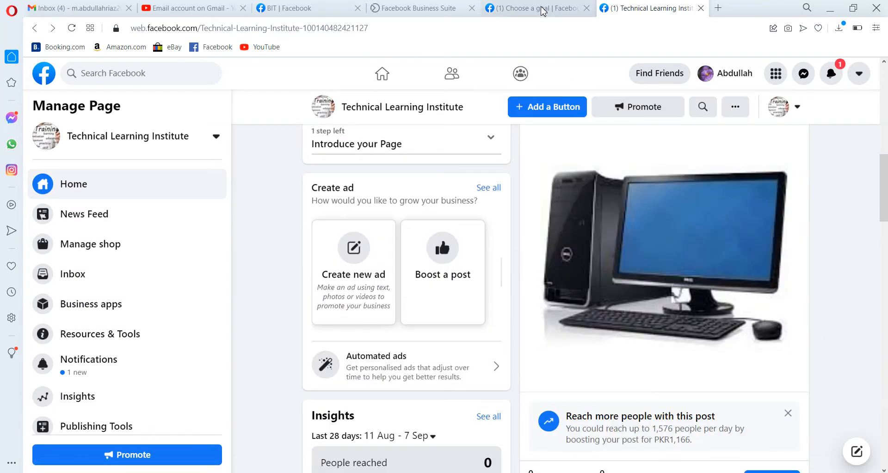
{"action": "left_click", "coordinate": [566, 12]}
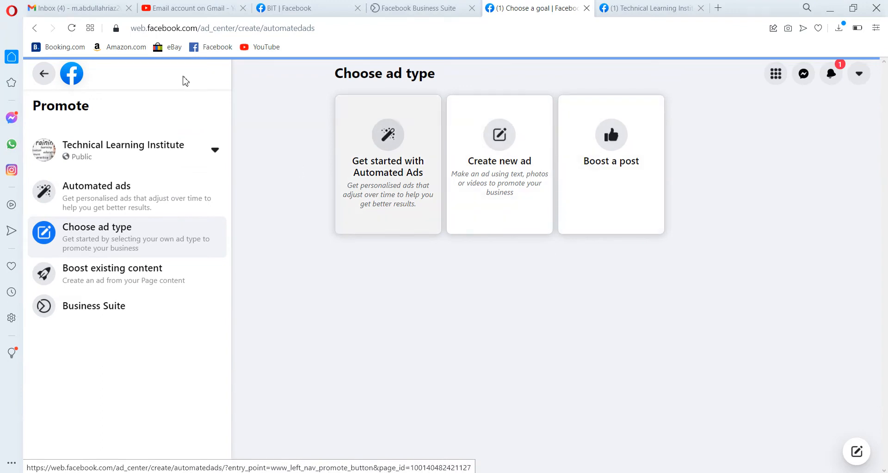
{"action": "left_click", "coordinate": [73, 30]}
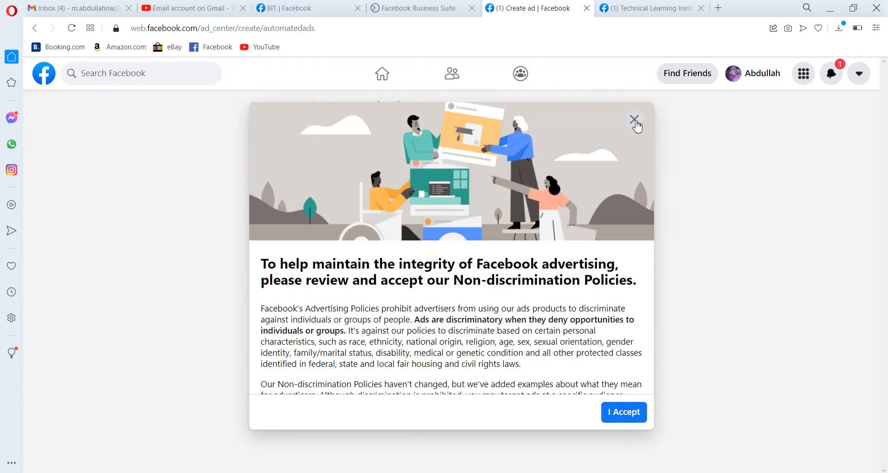
{"action": "left_click", "coordinate": [634, 121]}
{"action": "left_click", "coordinate": [471, 346]}
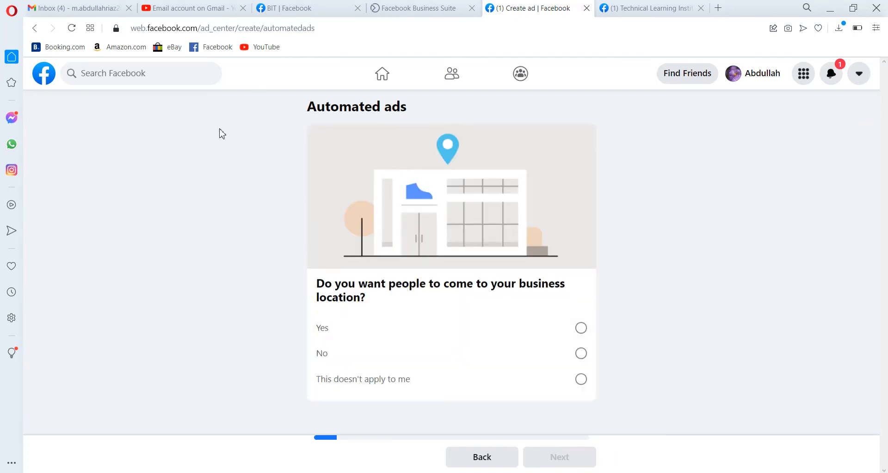
{"action": "left_click", "coordinate": [39, 30]}
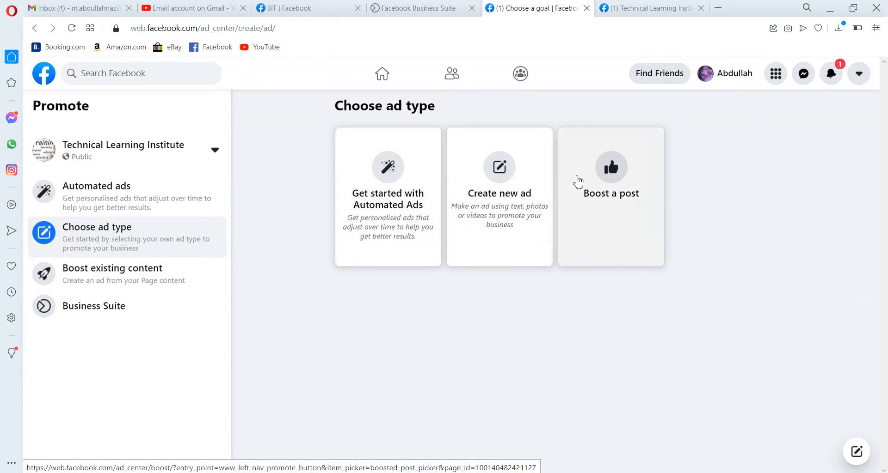
Choose to boost the published computer image post and accept the Non-discrimination Policies
{"action": "left_click", "coordinate": [577, 181]}
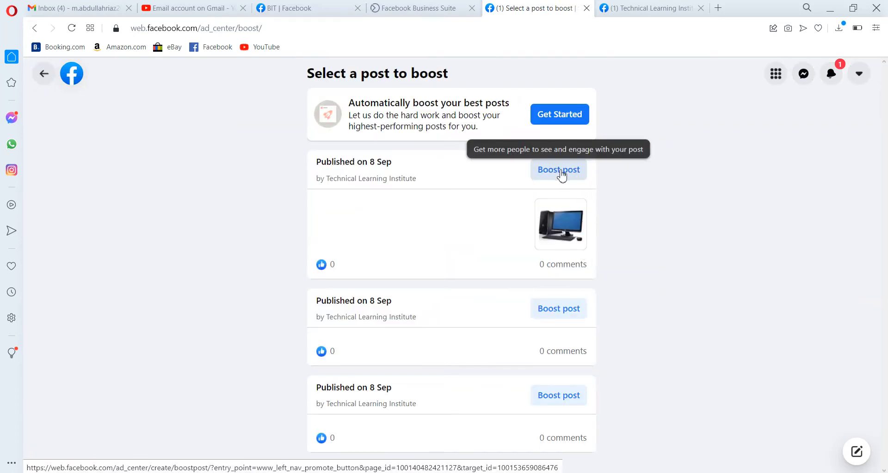
{"action": "left_click", "coordinate": [561, 171]}
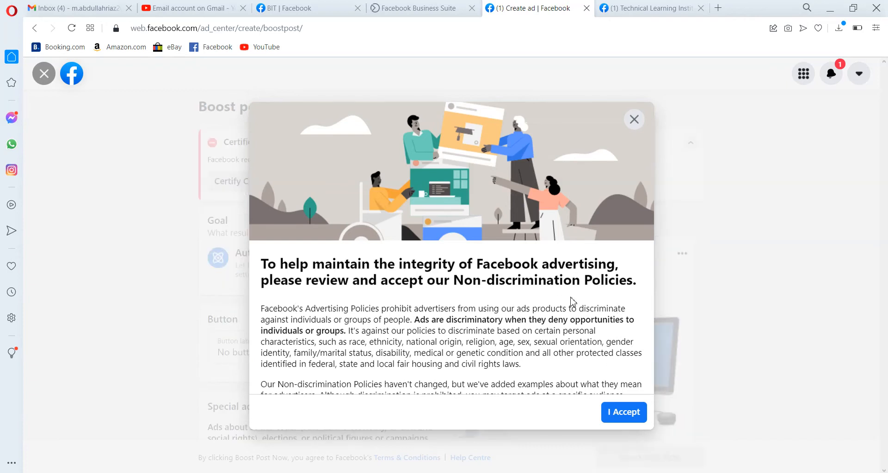
{"action": "left_click", "coordinate": [629, 412]}
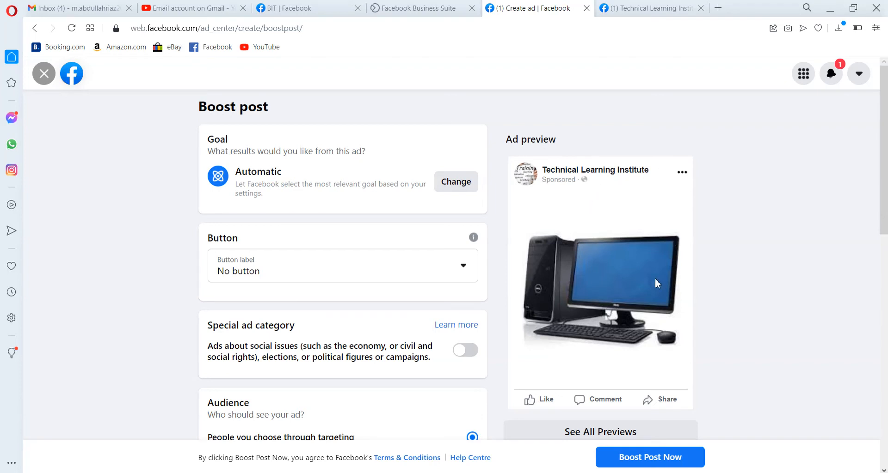
Set the boosted post's button label to Shop Now
{"action": "scroll", "coordinate": [651, 284], "scroll_direction": "down", "scroll_amount": 1}
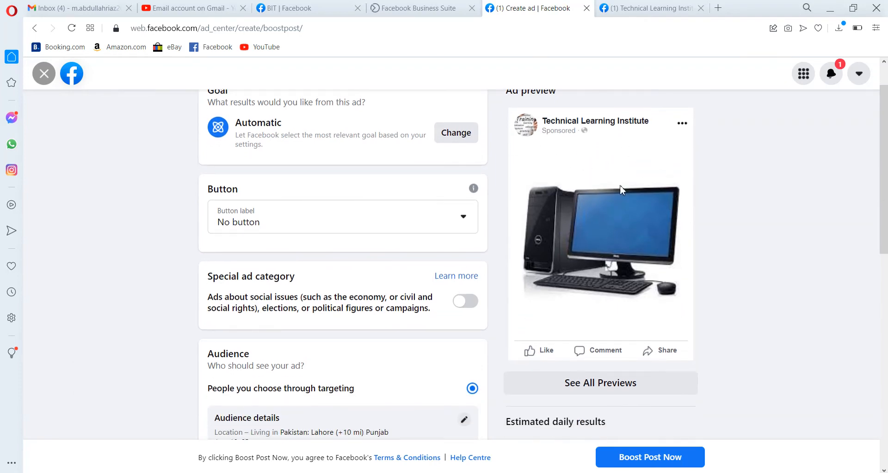
{"action": "scroll", "coordinate": [685, 298], "scroll_direction": "up", "scroll_amount": 1}
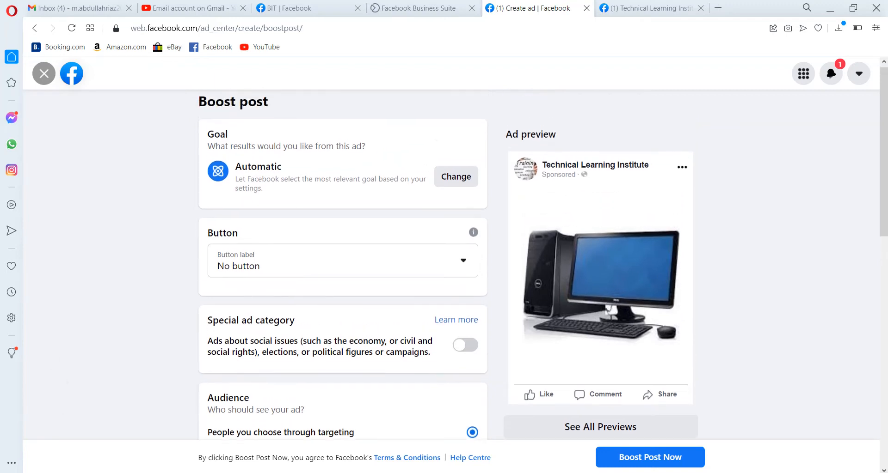
{"action": "scroll", "coordinate": [685, 298], "scroll_direction": "down", "scroll_amount": 1}
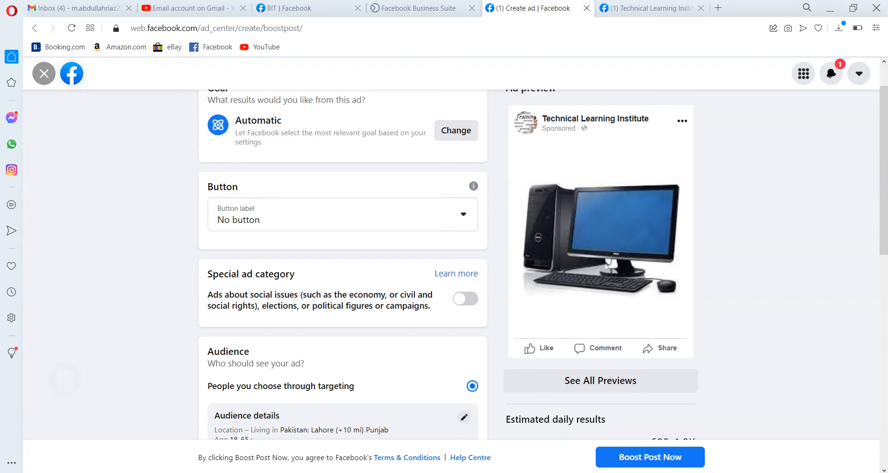
{"action": "scroll", "coordinate": [728, 330], "scroll_direction": "up", "scroll_amount": 1}
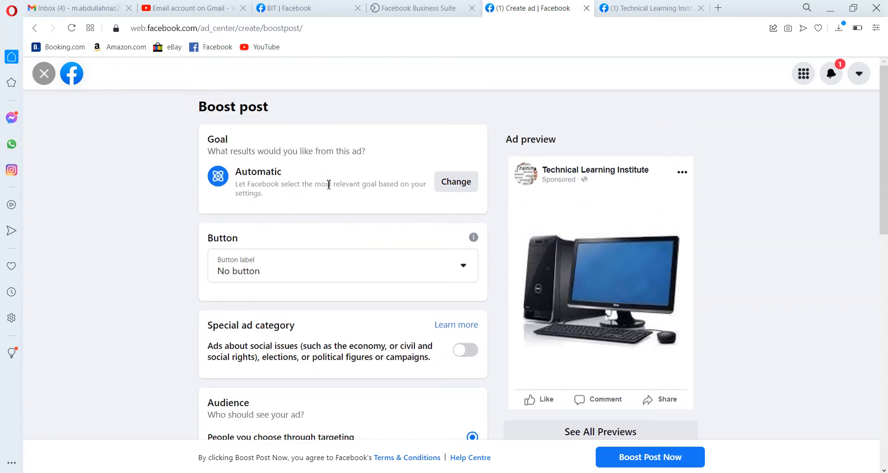
{"action": "left_click", "coordinate": [457, 277]}
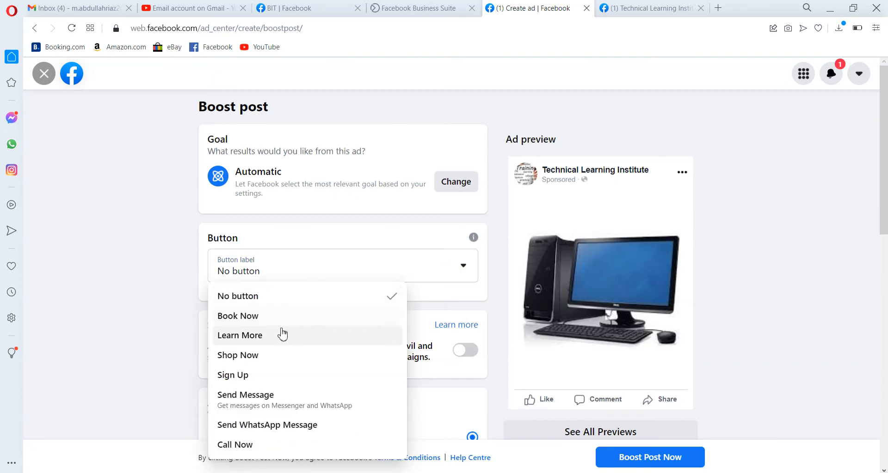
{"action": "left_click", "coordinate": [267, 357]}
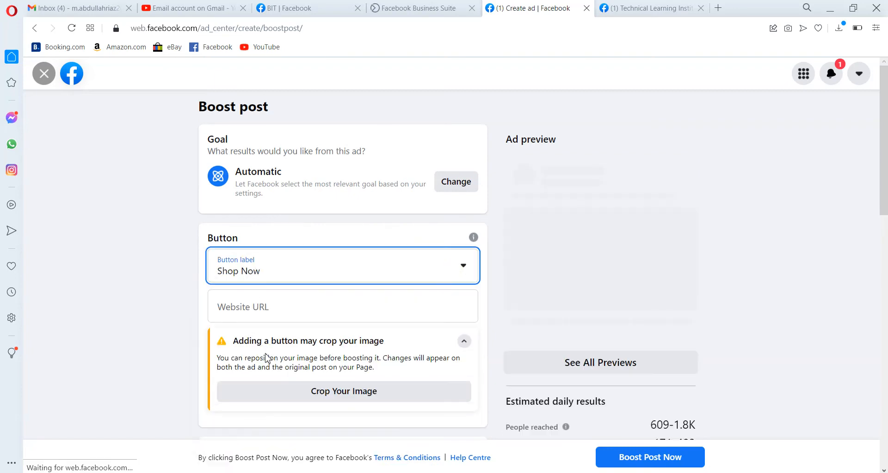
Switch to the page tab and change the interacting page to Computer Shop
{"action": "scroll", "coordinate": [404, 287], "scroll_direction": "down", "scroll_amount": 1}
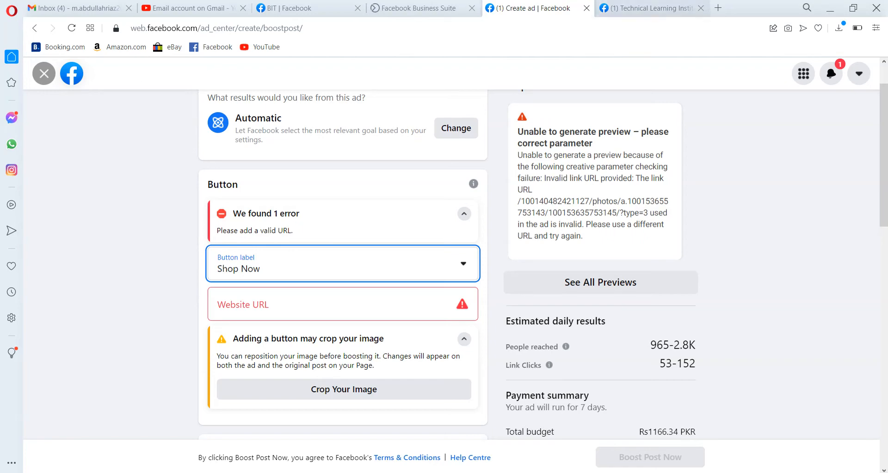
{"action": "left_click", "coordinate": [651, 7]}
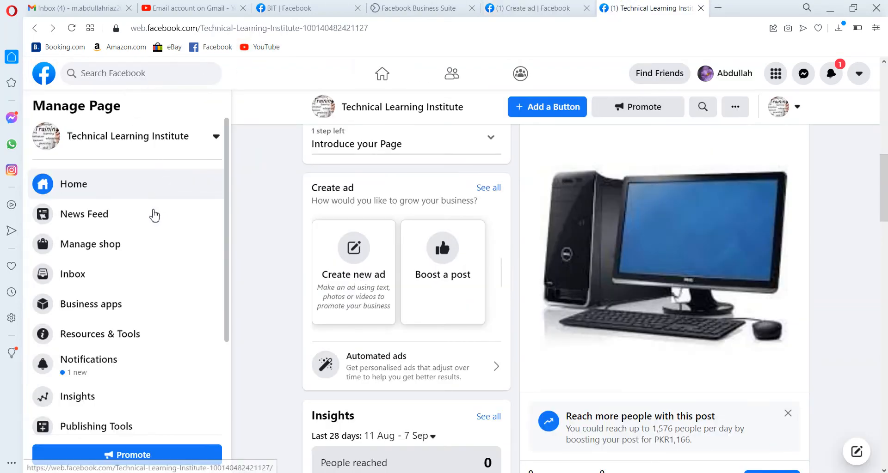
{"action": "left_click", "coordinate": [175, 145]}
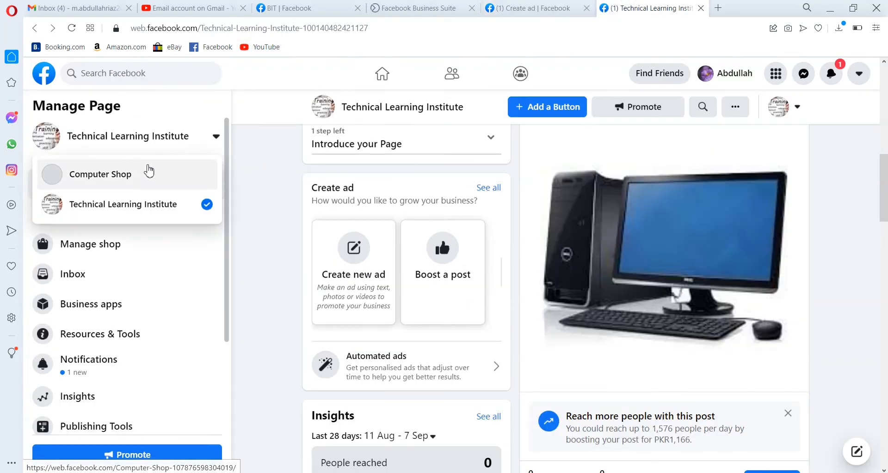
{"action": "left_click", "coordinate": [148, 172]}
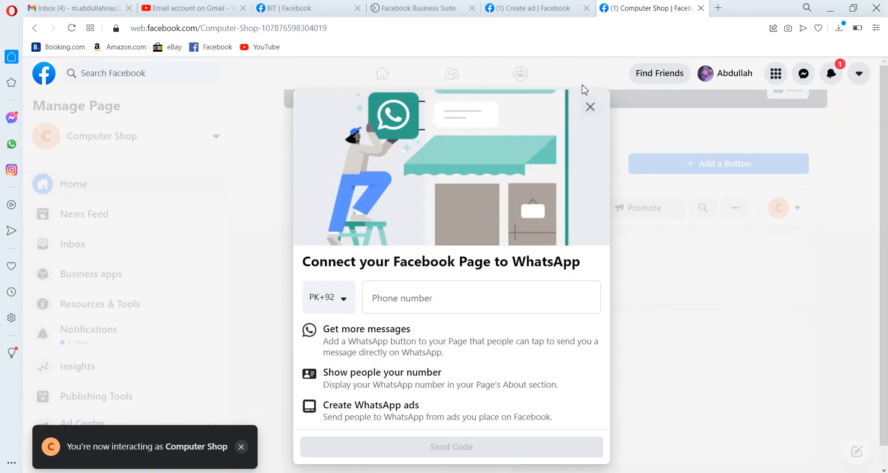
Dismiss the WhatsApp connection prompt on the Computer Shop page and copy the page's web address
{"action": "left_click", "coordinate": [591, 116]}
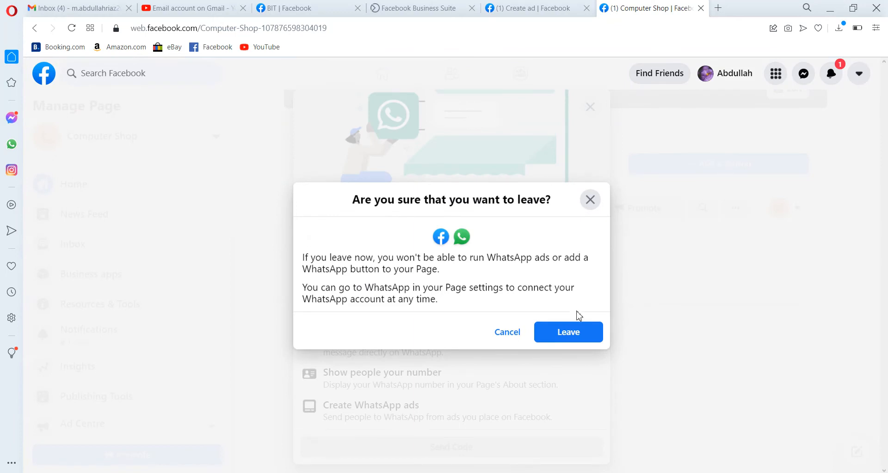
{"action": "left_click", "coordinate": [565, 340]}
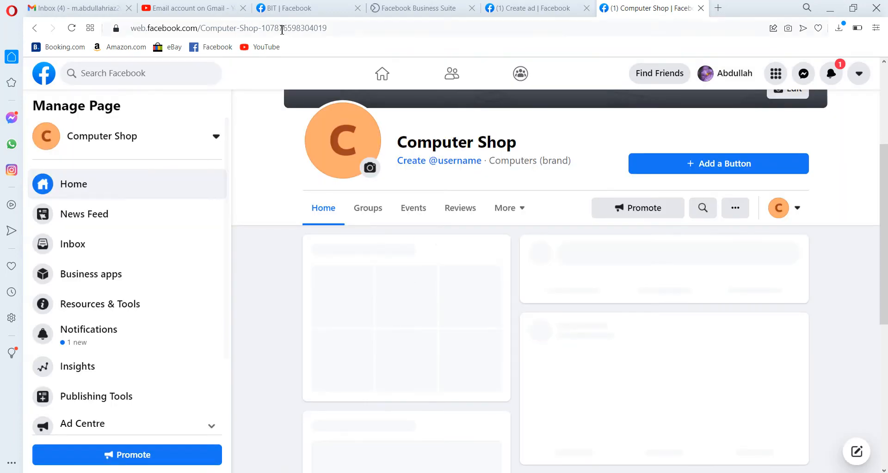
{"action": "left_click", "coordinate": [346, 30]}
{"action": "key", "text": "ctrl+c"}
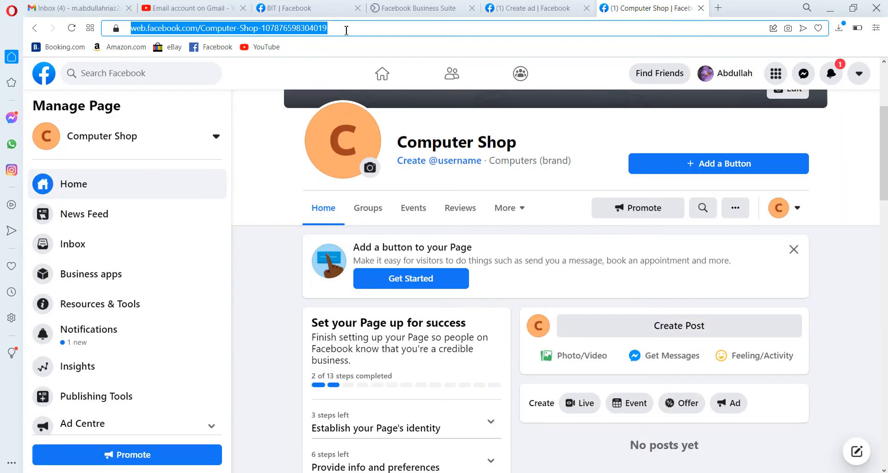
Back in the boost form, paste the Computer Shop page address into the button's Website URL field
{"action": "left_click", "coordinate": [532, 8]}
{"action": "left_click", "coordinate": [350, 314]}
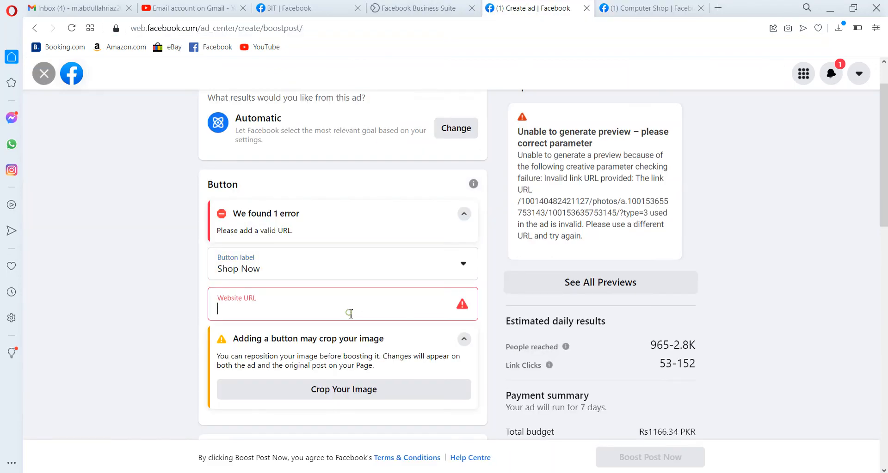
{"action": "key", "text": "ctrl+v"}
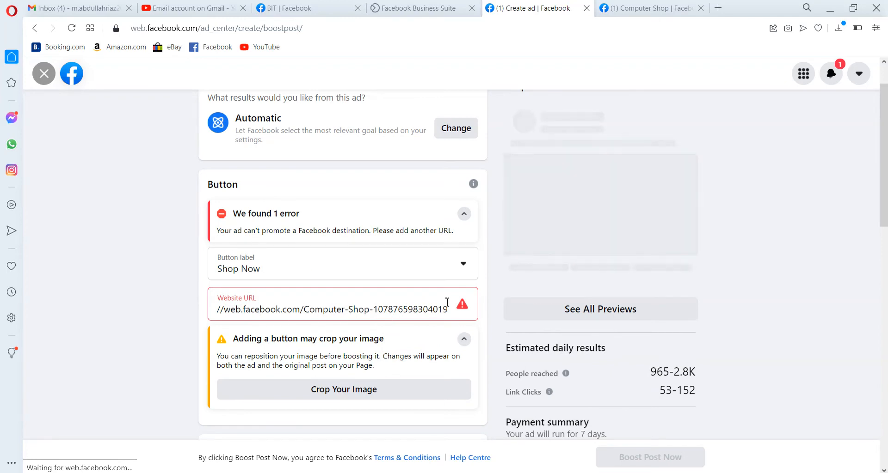
Edit the pasted URL's prefix, then clear the Website URL field entirely
{"action": "key", "text": "ctrl+a"}
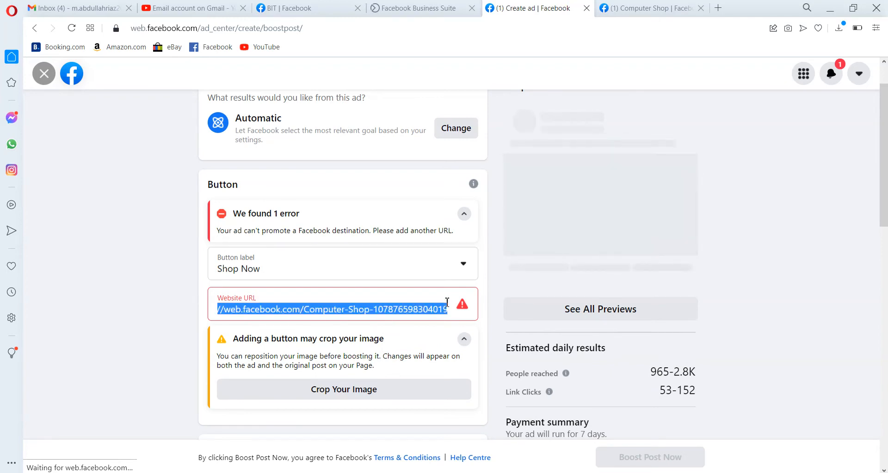
{"action": "left_click", "coordinate": [223, 315]}
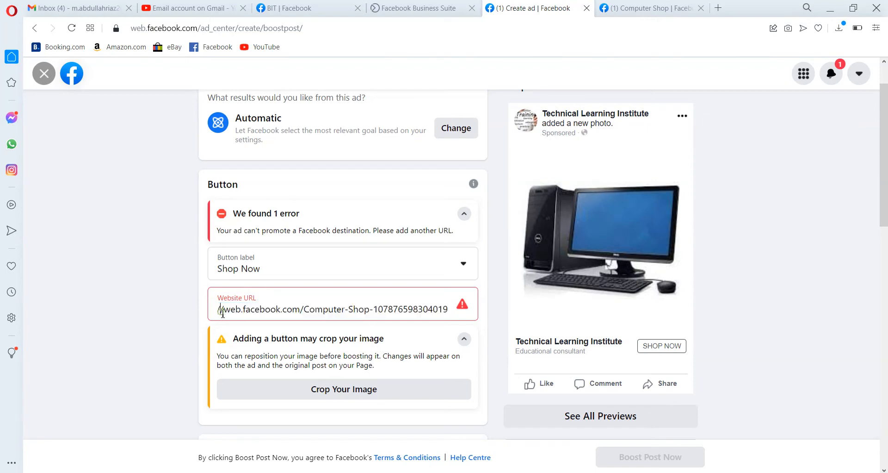
{"action": "key", "text": "BackSpace"}
{"action": "key", "text": "BackSpace"}
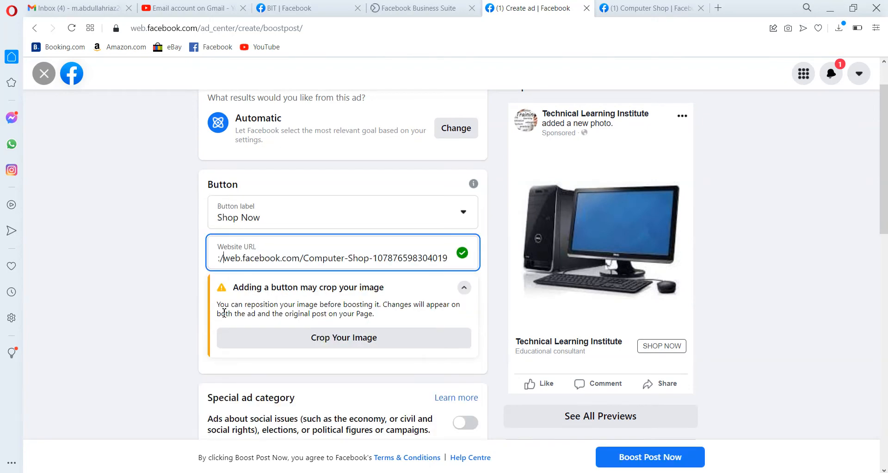
{"action": "type", "text": "h"}
{"action": "key", "text": "BackSpace"}
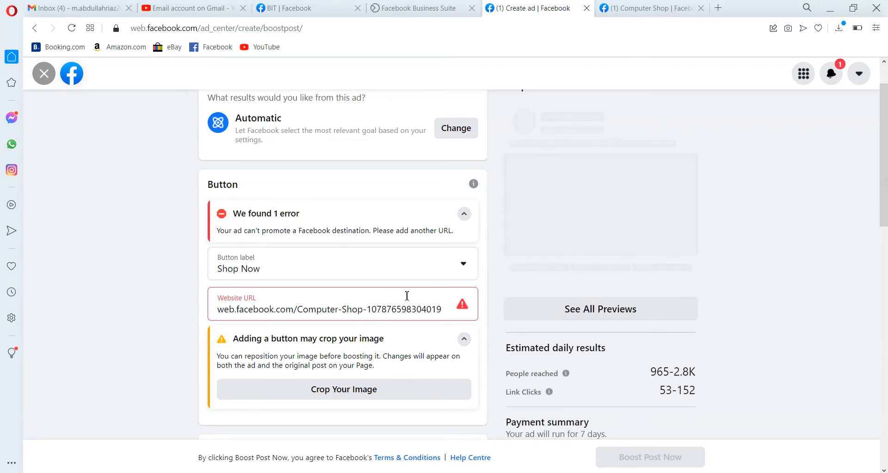
{"action": "key", "text": "ctrl+a"}
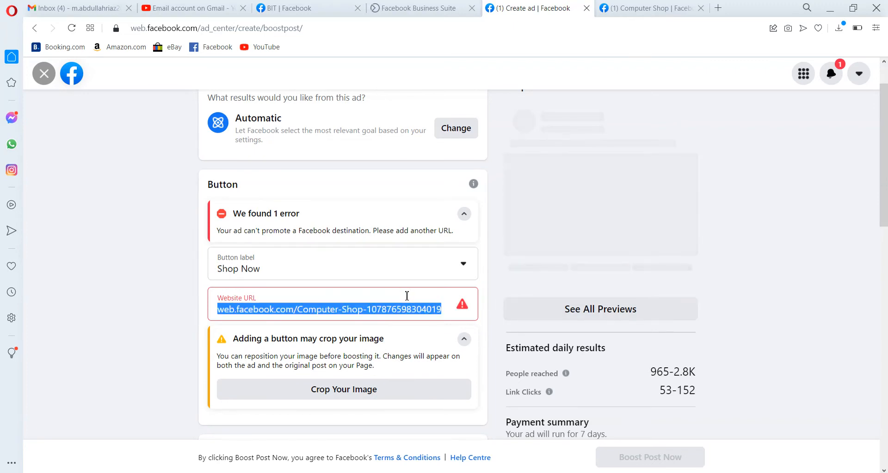
{"action": "key", "text": "BackSpace"}
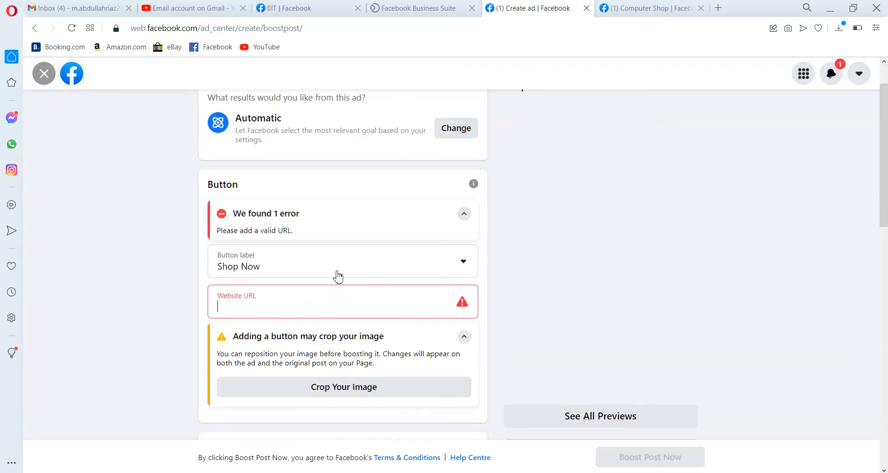
Change the boosted post's button label to Book Now
{"action": "left_click", "coordinate": [467, 215]}
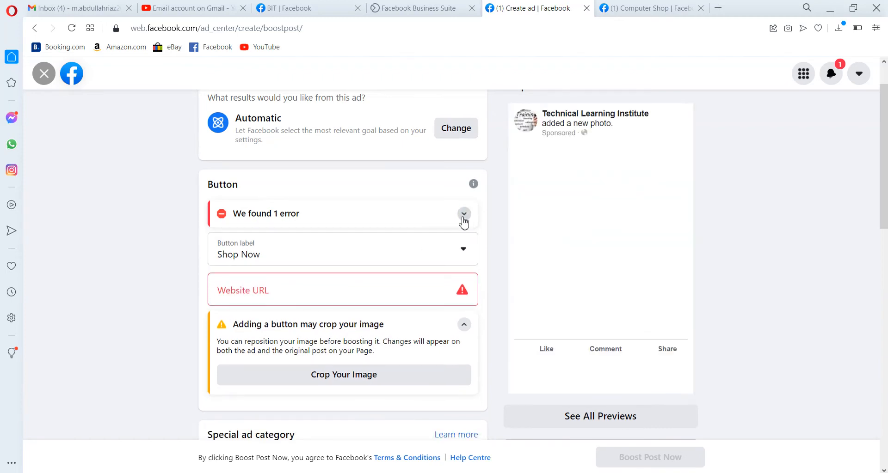
{"action": "left_click", "coordinate": [464, 249]}
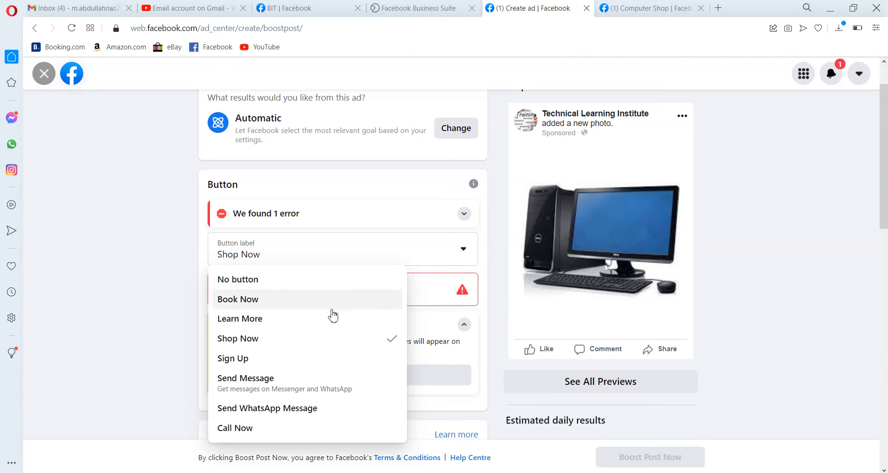
{"action": "left_click", "coordinate": [315, 303]}
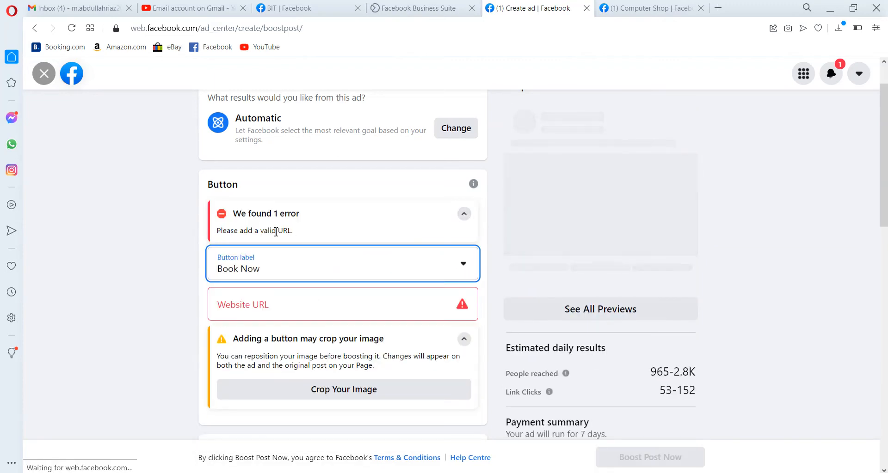
Remove the call-to-action by setting the button label to No button
{"action": "left_click", "coordinate": [464, 214]}
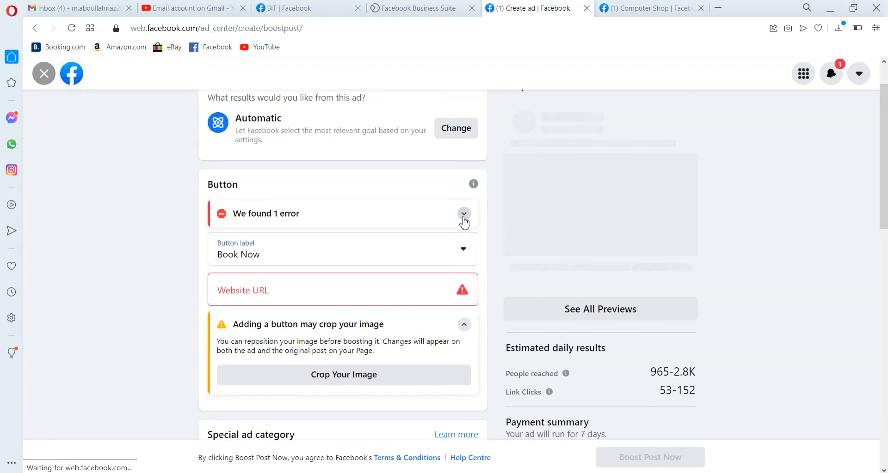
{"action": "left_click", "coordinate": [464, 250]}
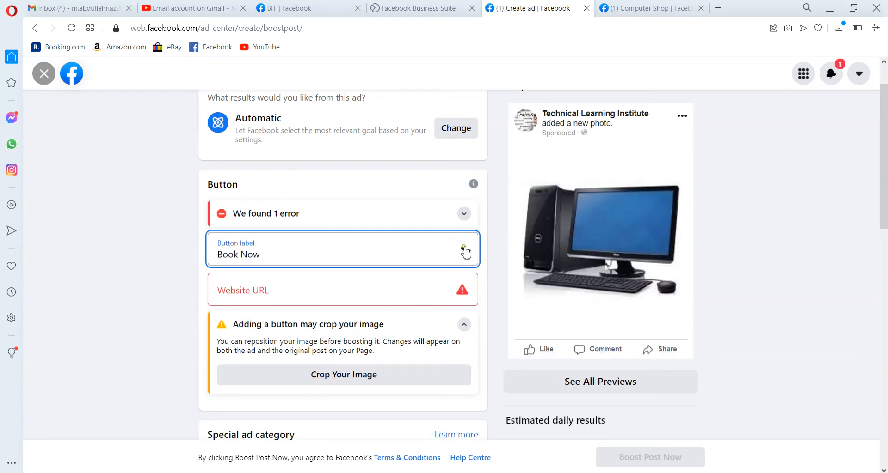
{"action": "left_click", "coordinate": [303, 279]}
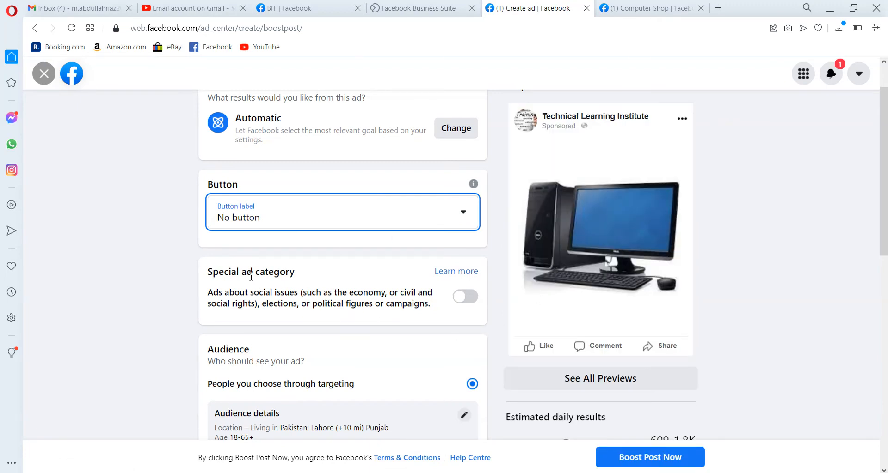
Switch the special ad category for social issues and politics on and back off
{"action": "scroll", "coordinate": [274, 276], "scroll_direction": "down", "scroll_amount": 2}
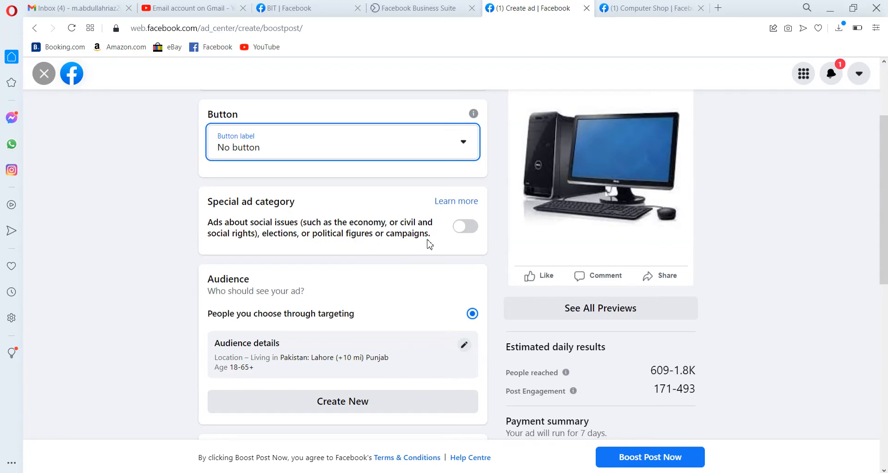
{"action": "left_click", "coordinate": [471, 229]}
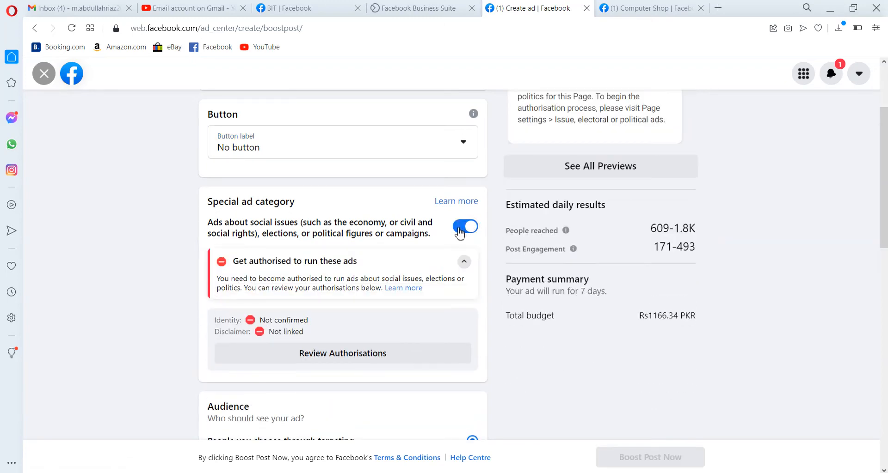
{"action": "left_click", "coordinate": [460, 229]}
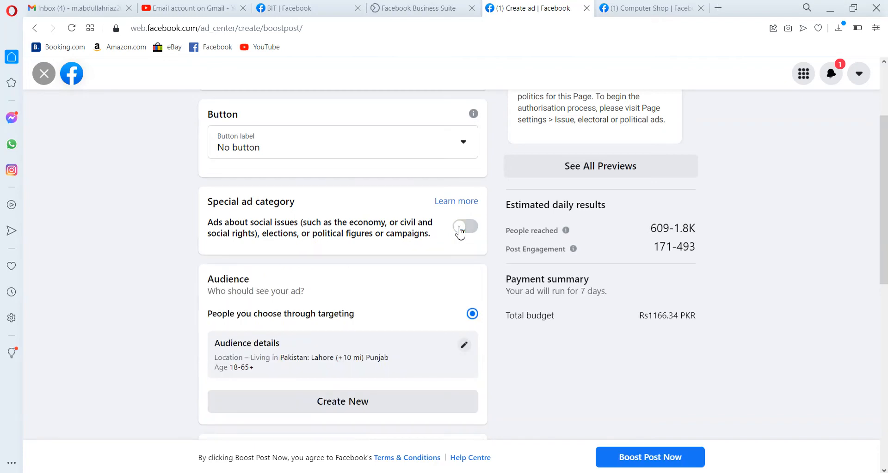
Open the audience details editor and set the maximum age to 50
{"action": "scroll", "coordinate": [460, 231], "scroll_direction": "down", "scroll_amount": 2}
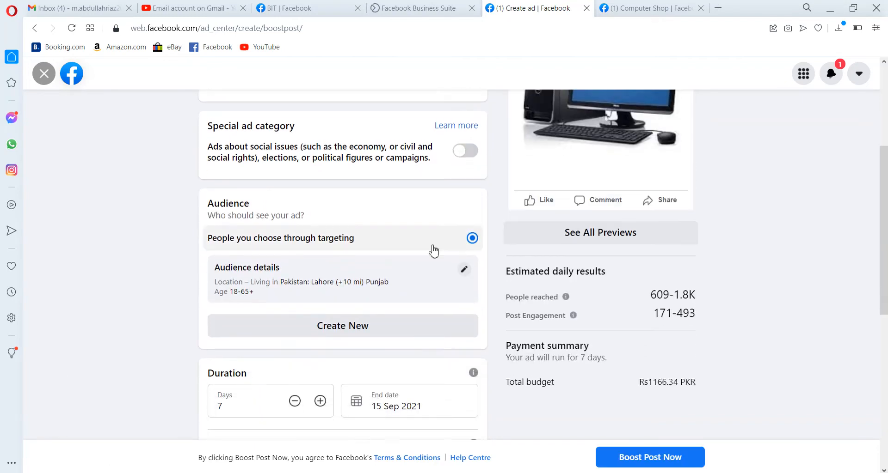
{"action": "left_click", "coordinate": [464, 270]}
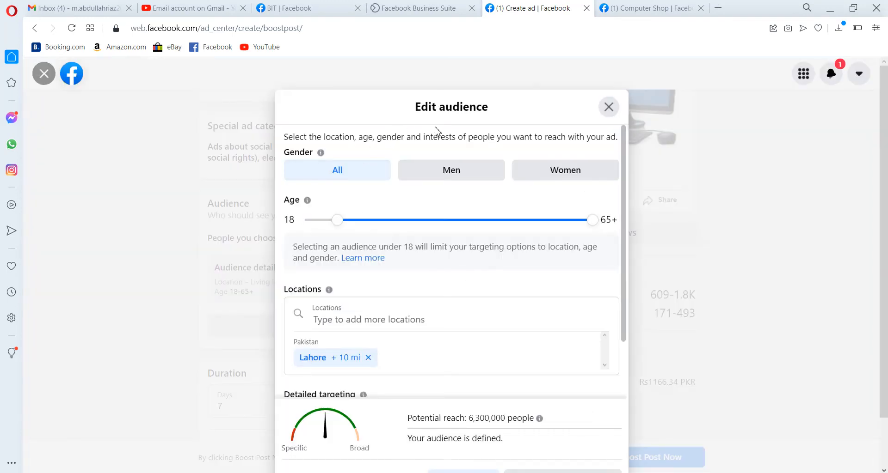
{"action": "scroll", "coordinate": [436, 131], "scroll_direction": "down", "scroll_amount": 2}
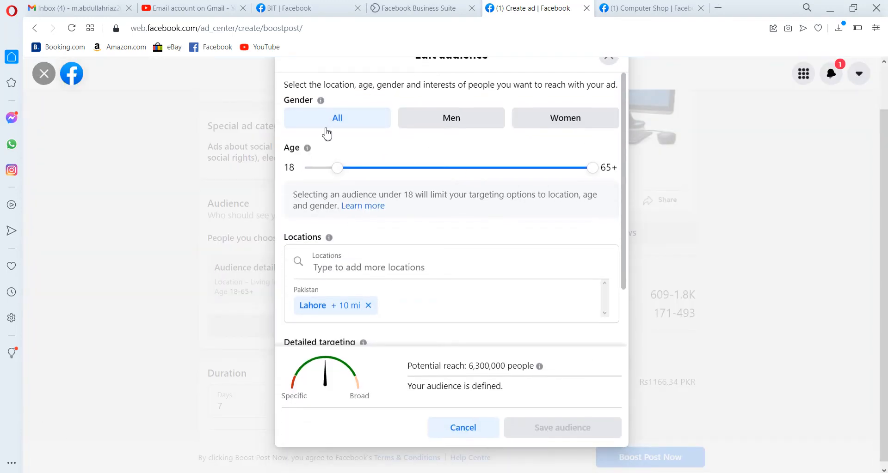
{"action": "scroll", "coordinate": [379, 139], "scroll_direction": "up", "scroll_amount": 1}
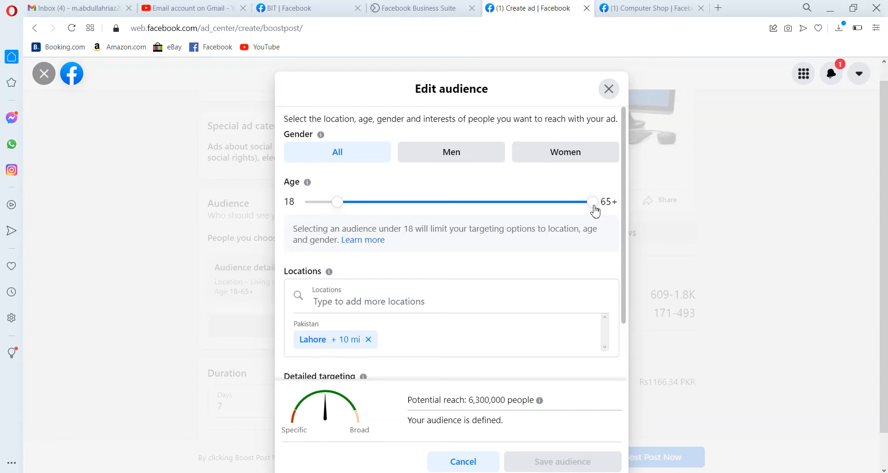
{"action": "left_click_drag", "start_coordinate": [593, 208], "coordinate": [514, 209]}
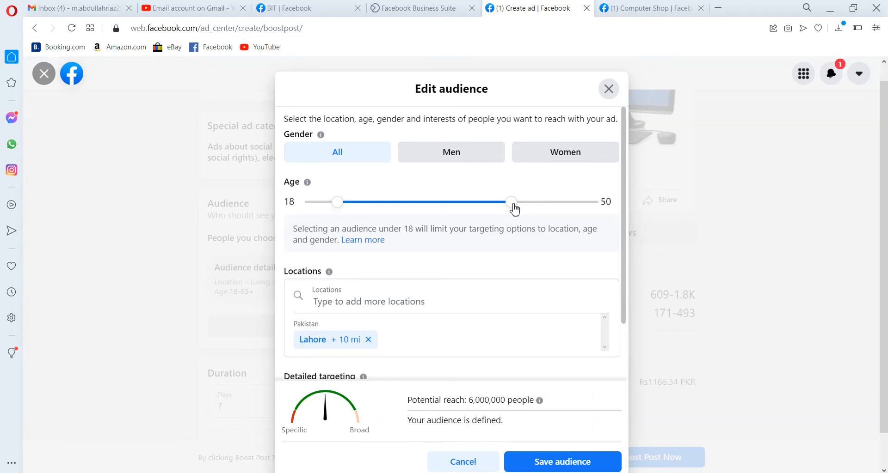
Search the locations for DHA lahore and add DHA Lahore as a targeted location
{"action": "scroll", "coordinate": [481, 232], "scroll_direction": "down", "scroll_amount": 1}
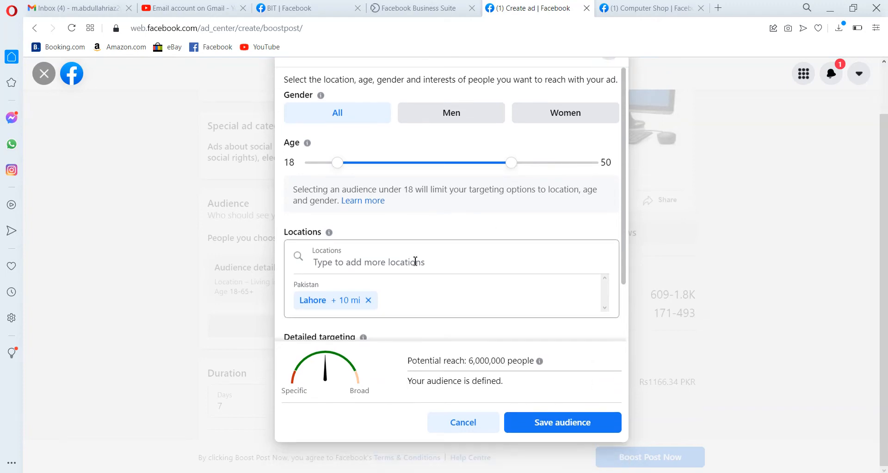
{"action": "left_click", "coordinate": [417, 261]}
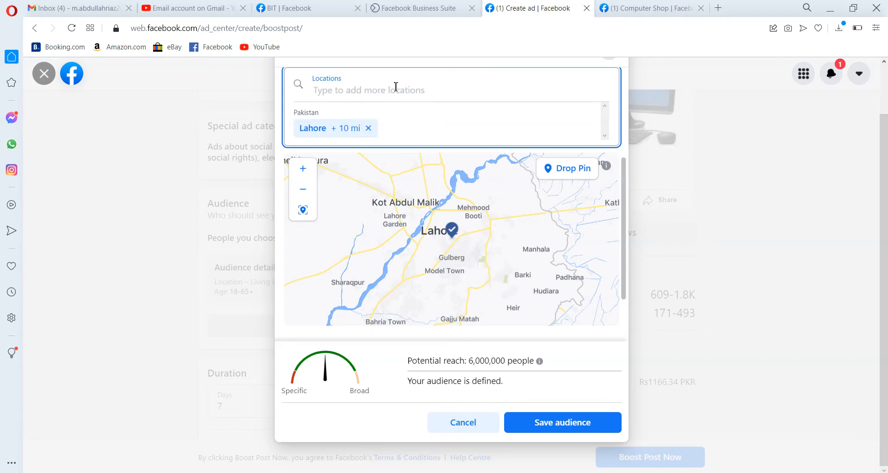
{"action": "type", "text": "DHA lahore"}
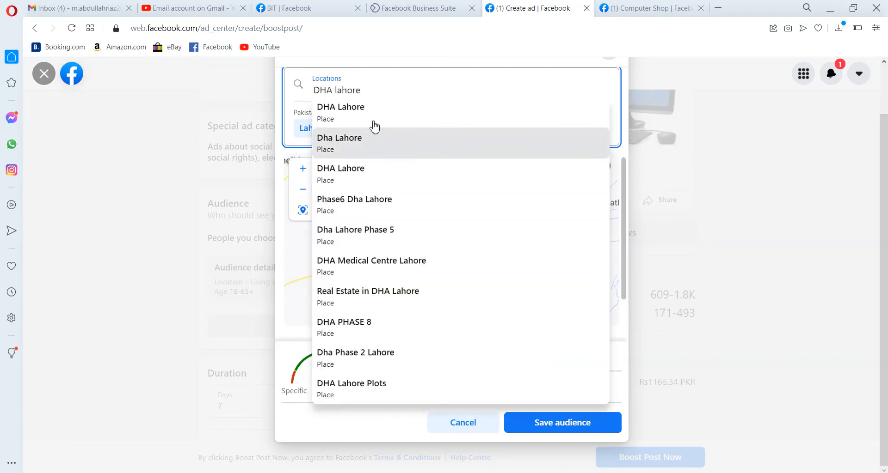
{"action": "left_click", "coordinate": [359, 112]}
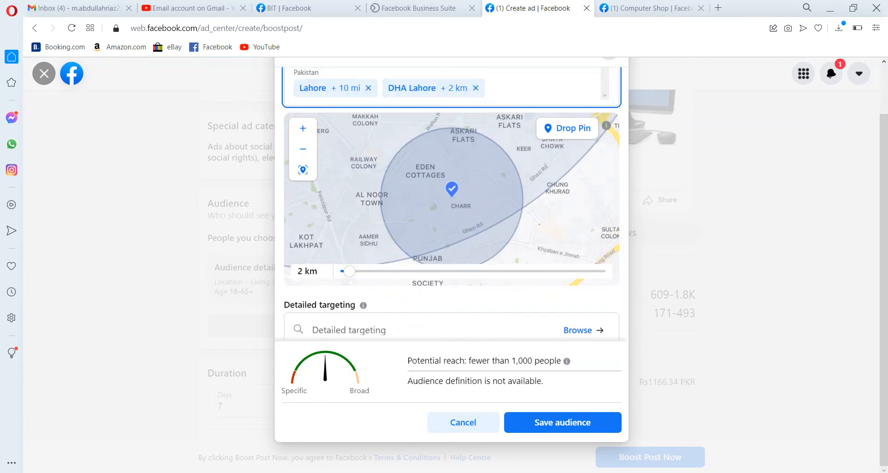
Remove the Lahore location and widen the DHA Lahore radius to 4 km
{"action": "scroll", "coordinate": [451, 249], "scroll_direction": "up", "scroll_amount": 2}
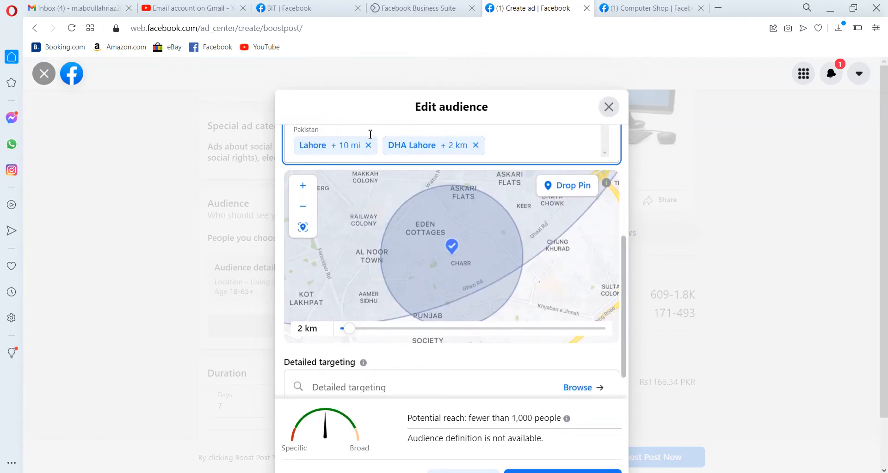
{"action": "left_click", "coordinate": [368, 146]}
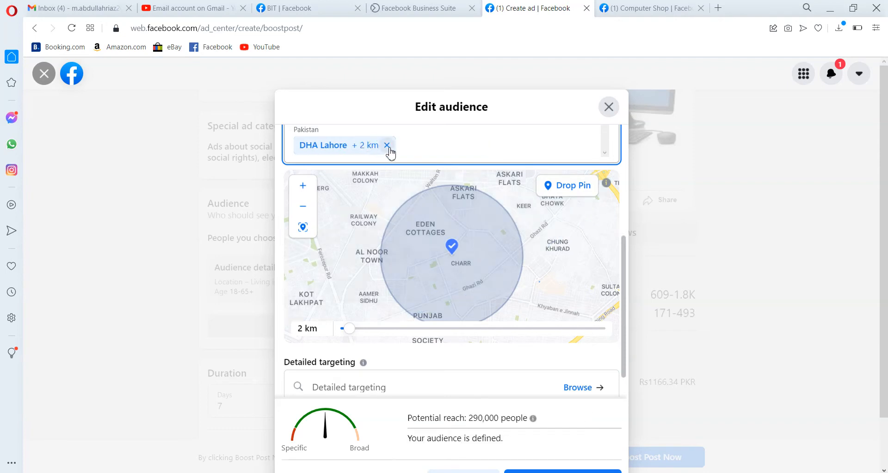
{"action": "scroll", "coordinate": [462, 152], "scroll_direction": "down", "scroll_amount": 1}
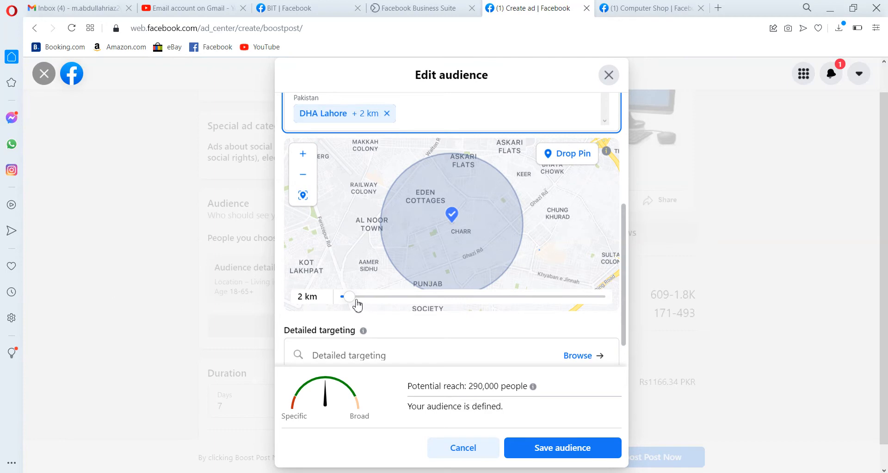
{"action": "mouse_move", "coordinate": [354, 303]}
{"action": "left_mouse_down"}
{"action": "mouse_move", "coordinate": [363, 303]}
{"action": "mouse_move", "coordinate": [346, 300]}
{"action": "mouse_move", "coordinate": [353, 303]}
{"action": "left_mouse_up"}
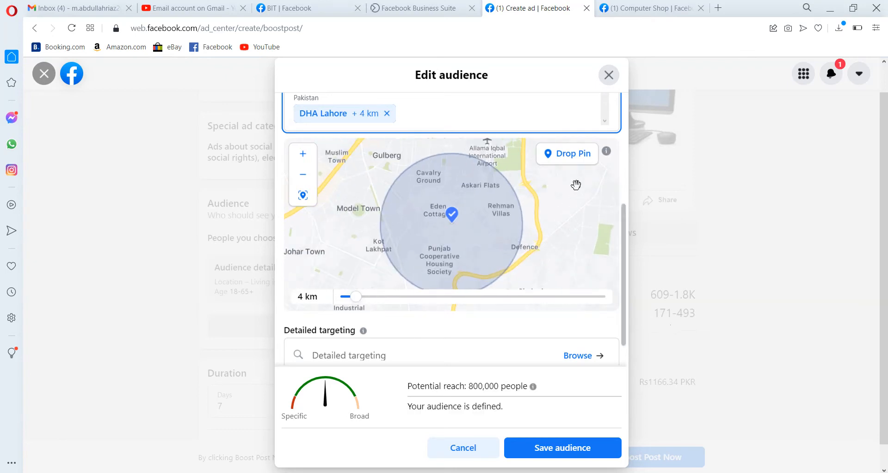
{"action": "left_click", "coordinate": [572, 159]}
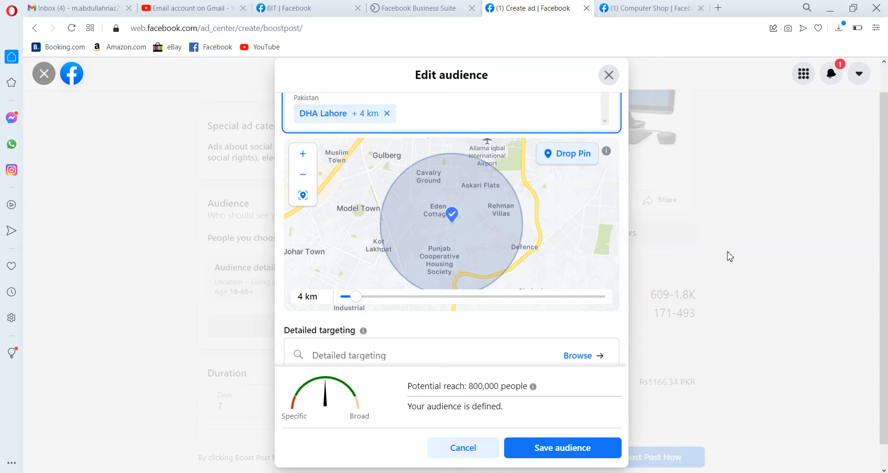
{"action": "left_click", "coordinate": [685, 235]}
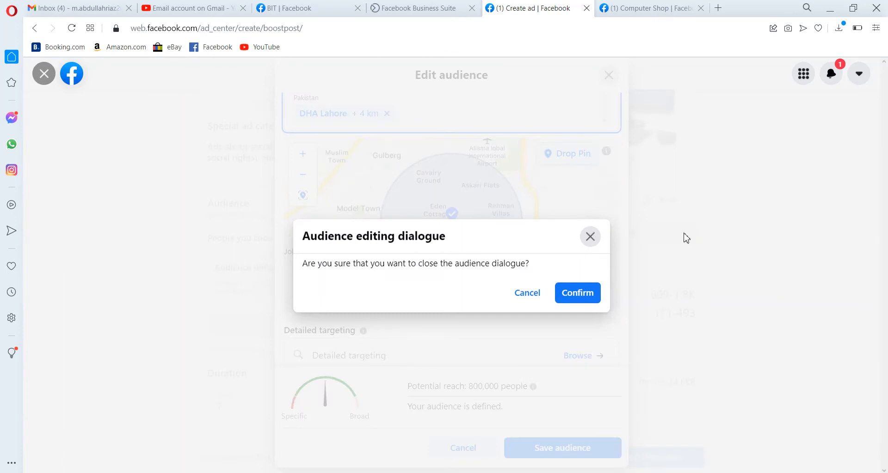
{"action": "left_click", "coordinate": [535, 295]}
Open the detailed targeting browser and examine the Demographics categories such as Education level
{"action": "scroll", "coordinate": [475, 301], "scroll_direction": "down", "scroll_amount": 1}
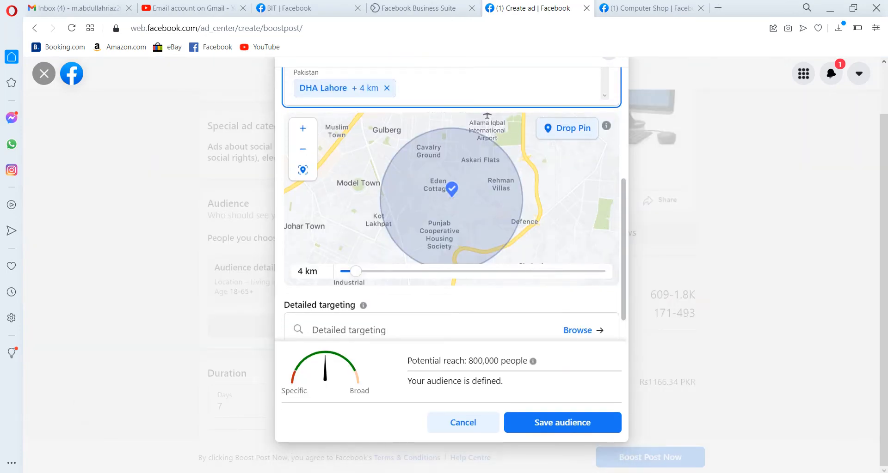
{"action": "scroll", "coordinate": [625, 331], "scroll_direction": "down", "scroll_amount": 1}
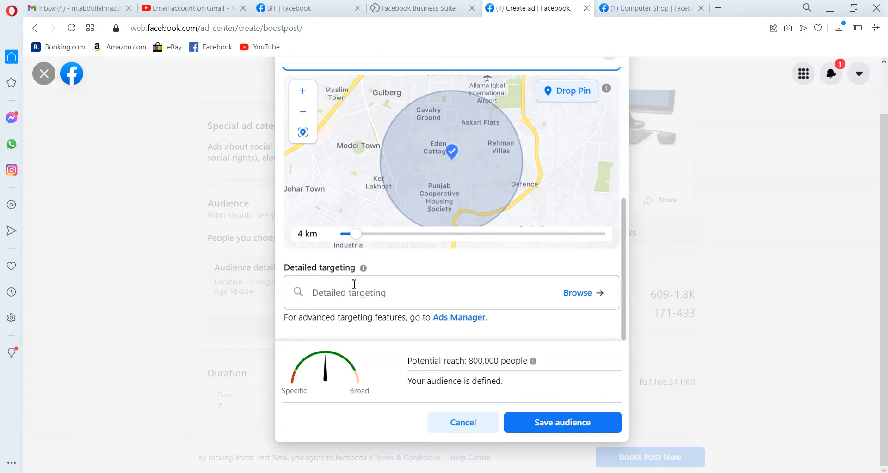
{"action": "left_click", "coordinate": [581, 301]}
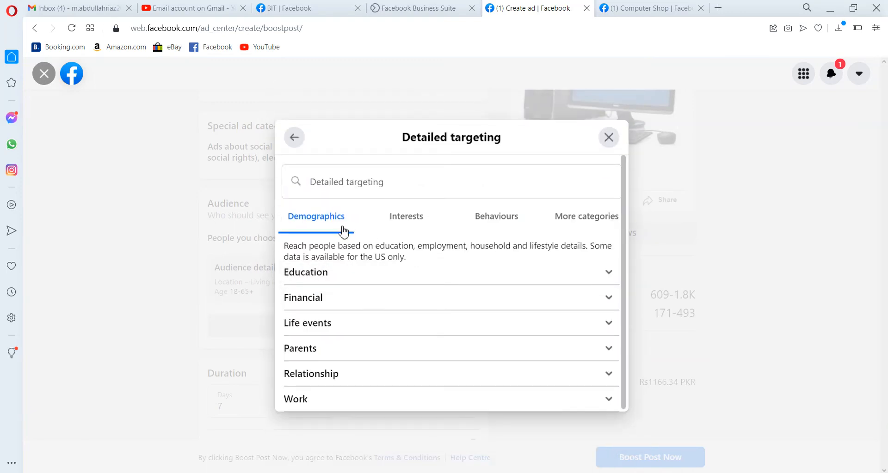
{"action": "left_click", "coordinate": [319, 184]}
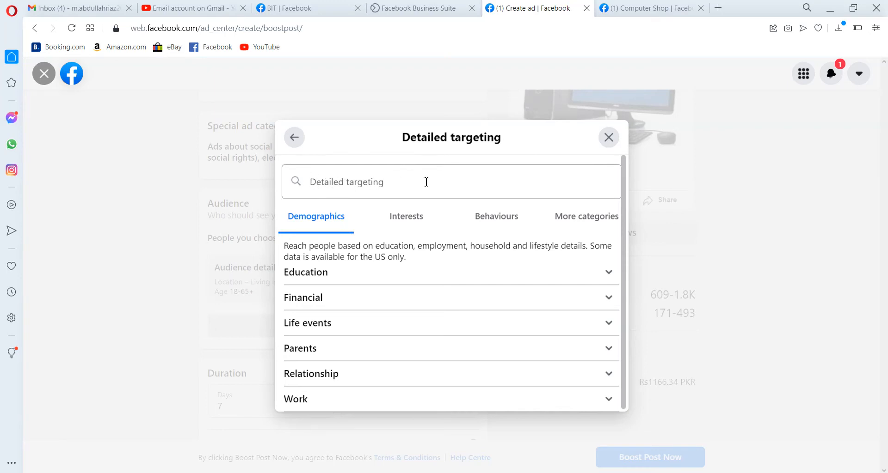
{"action": "left_click", "coordinate": [387, 278]}
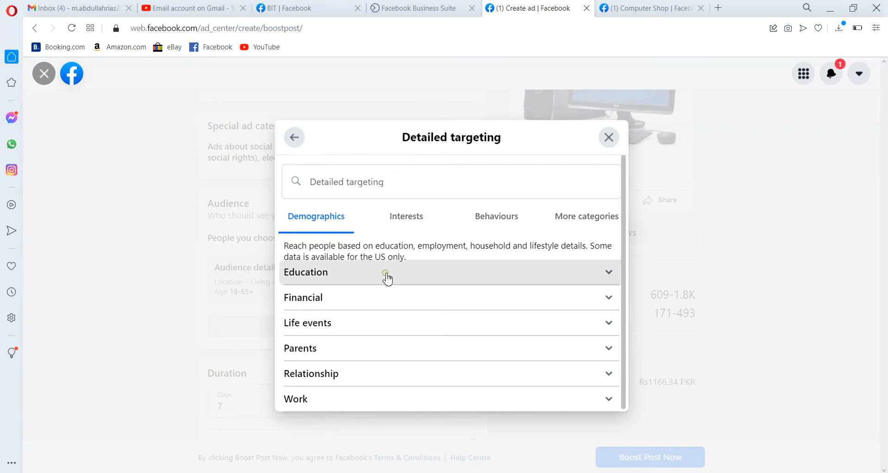
{"action": "left_click", "coordinate": [387, 284]}
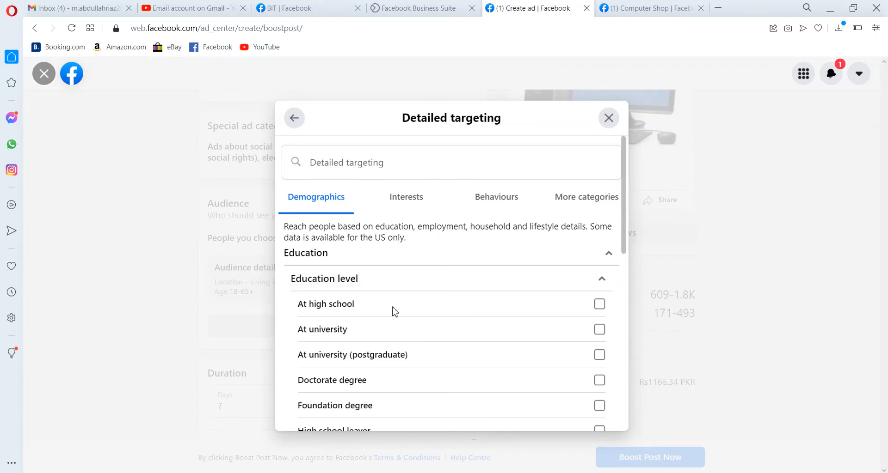
{"action": "left_click", "coordinate": [604, 281]}
{"action": "left_click", "coordinate": [608, 260]}
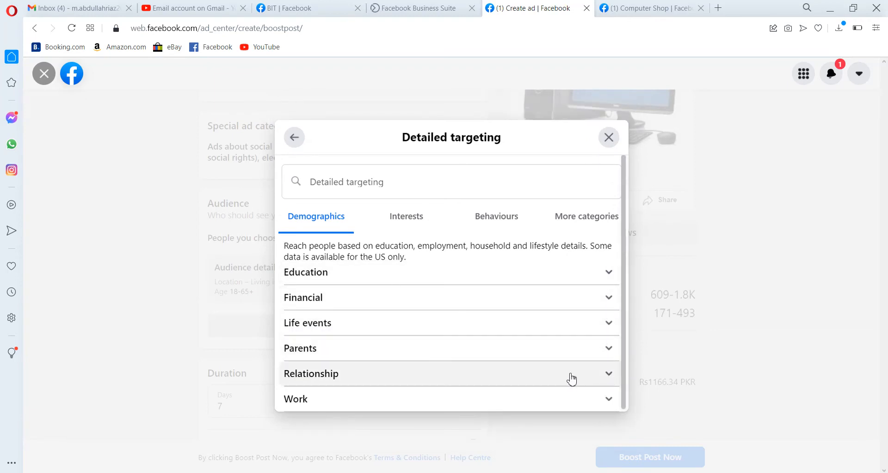
Browse the Interests categories, including Business and industry, Shopping and fashion and Technology, then the Behaviours and More categories tabs
{"action": "left_click", "coordinate": [415, 226]}
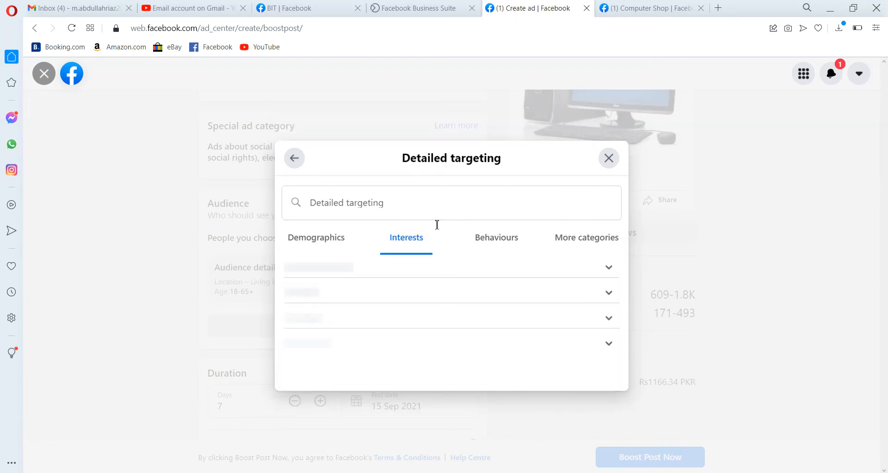
{"action": "left_click", "coordinate": [588, 266]}
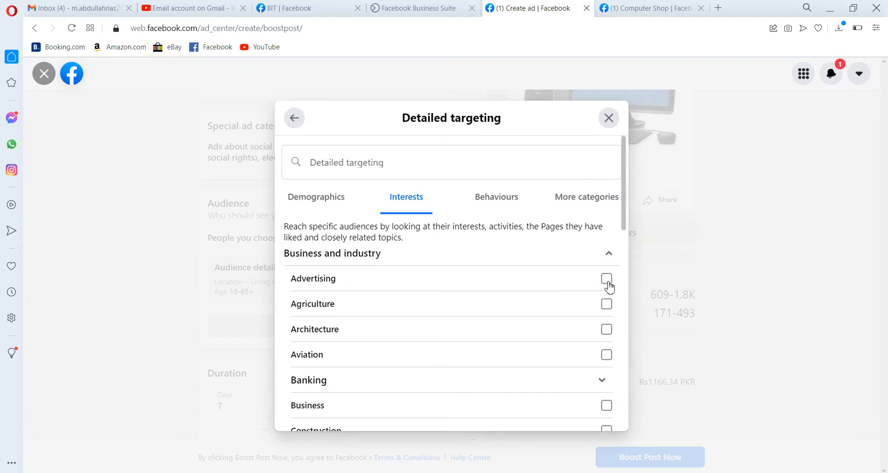
{"action": "left_click", "coordinate": [600, 382]}
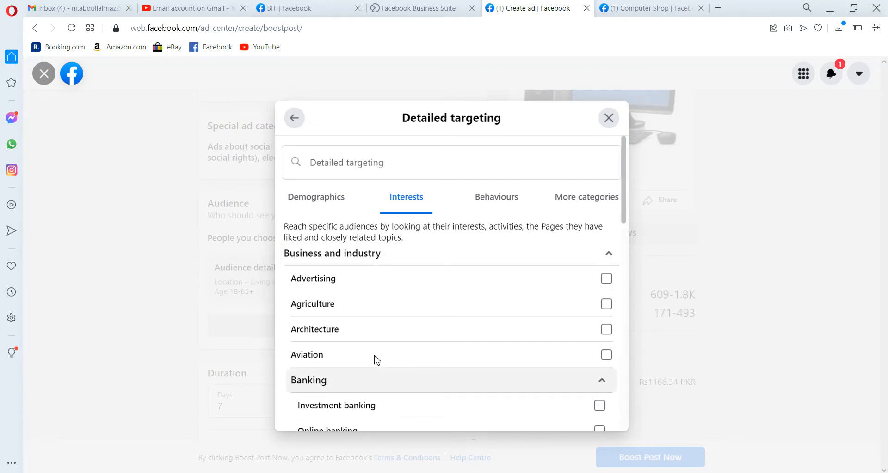
{"action": "left_click", "coordinate": [608, 259]}
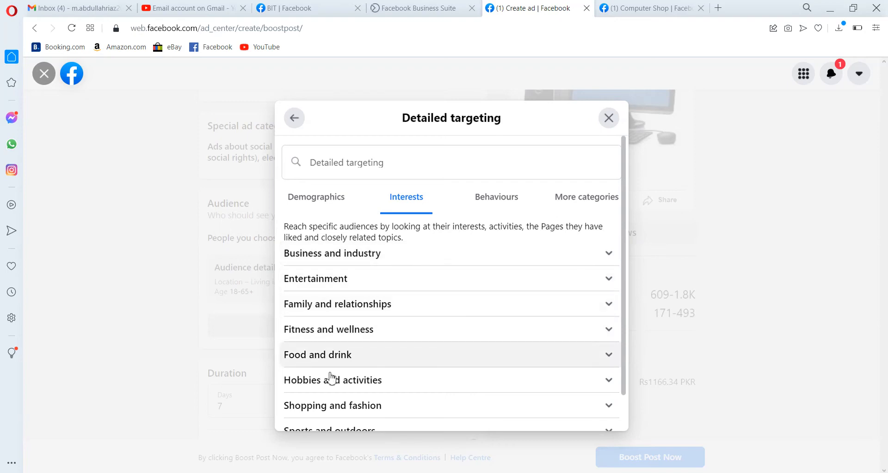
{"action": "left_click", "coordinate": [618, 406]}
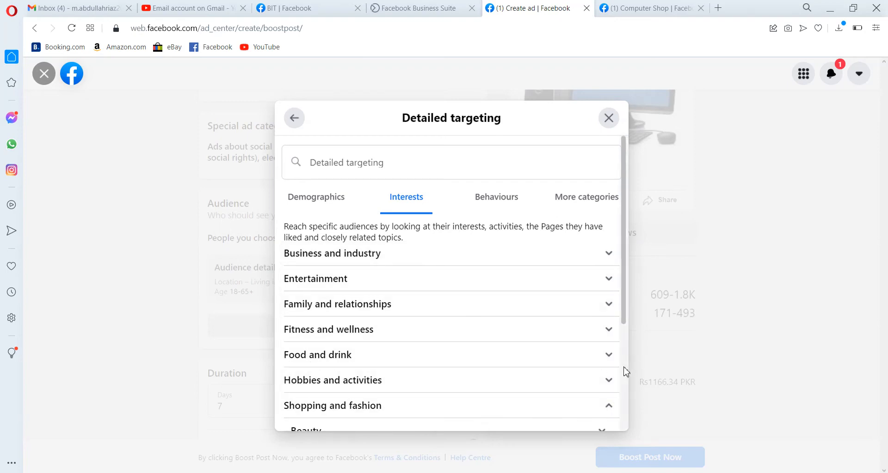
{"action": "scroll", "coordinate": [622, 368], "scroll_direction": "down", "scroll_amount": 3}
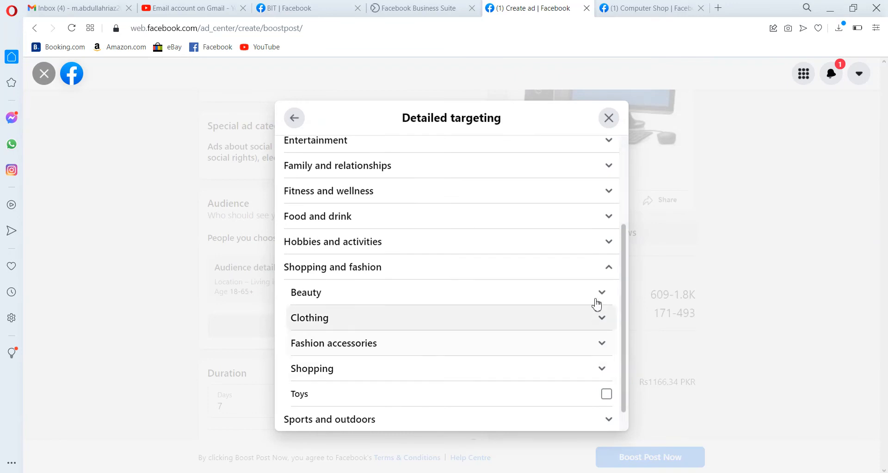
{"action": "left_click", "coordinate": [607, 274]}
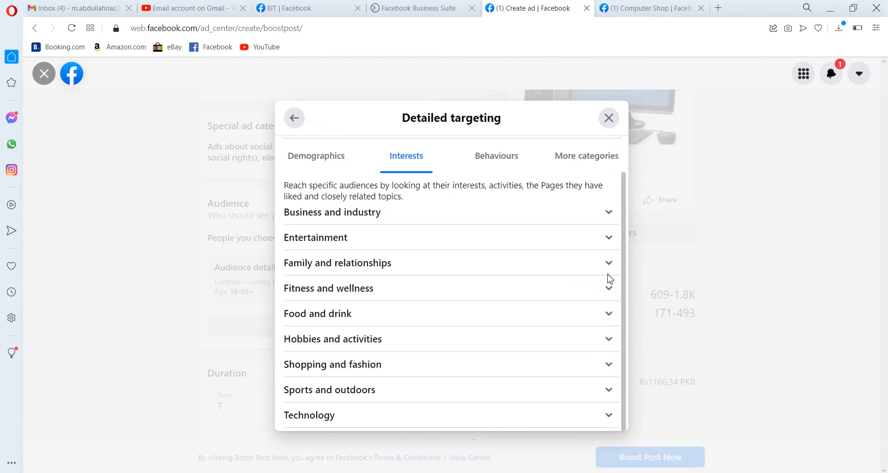
{"action": "left_click", "coordinate": [611, 416]}
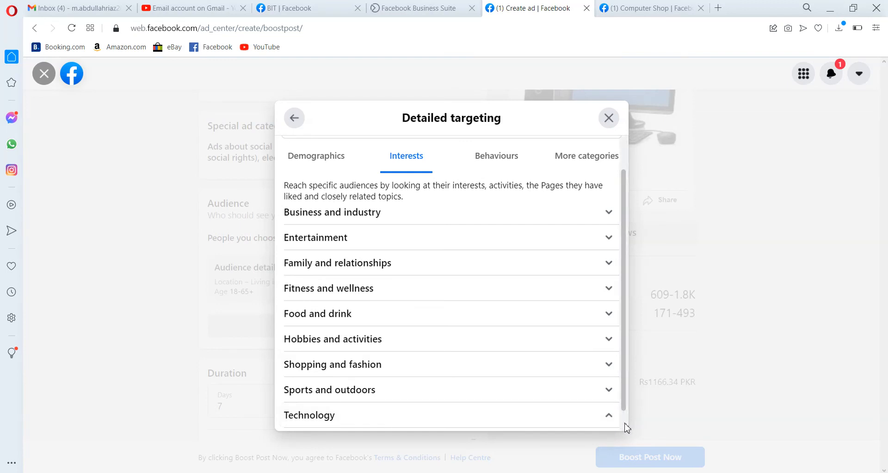
{"action": "scroll", "coordinate": [627, 428], "scroll_direction": "down", "scroll_amount": 1}
{"action": "left_click", "coordinate": [584, 419]}
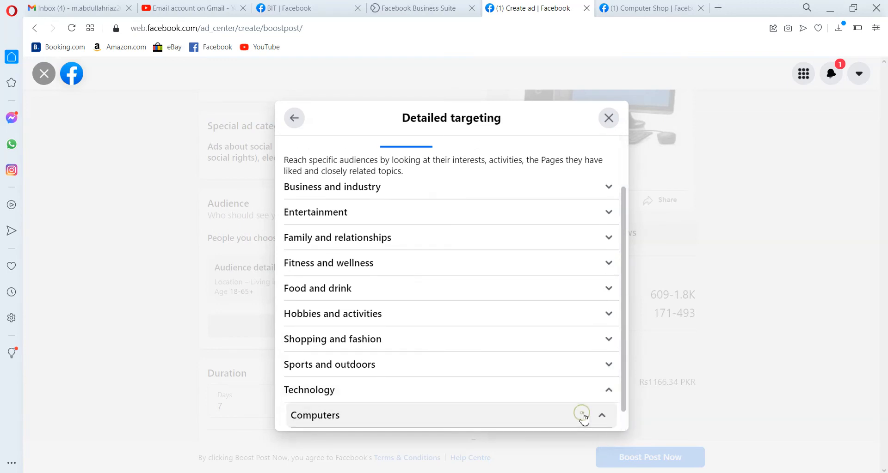
{"action": "scroll", "coordinate": [620, 421], "scroll_direction": "down", "scroll_amount": 1}
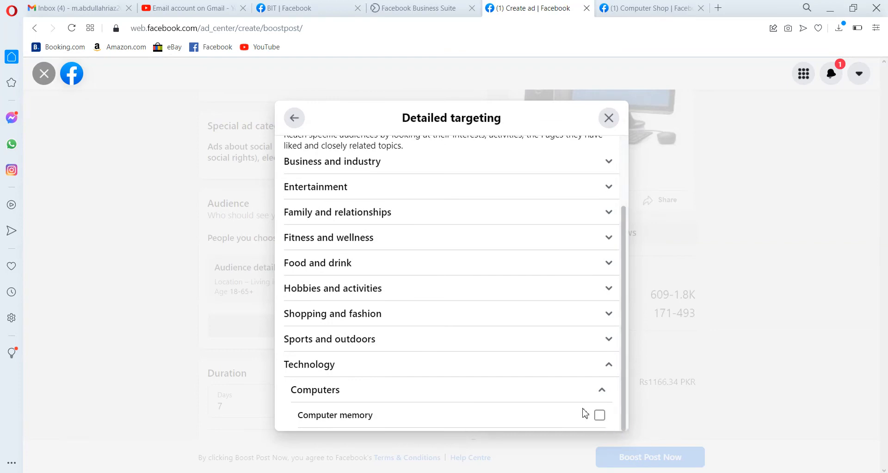
{"action": "left_click", "coordinate": [603, 400]}
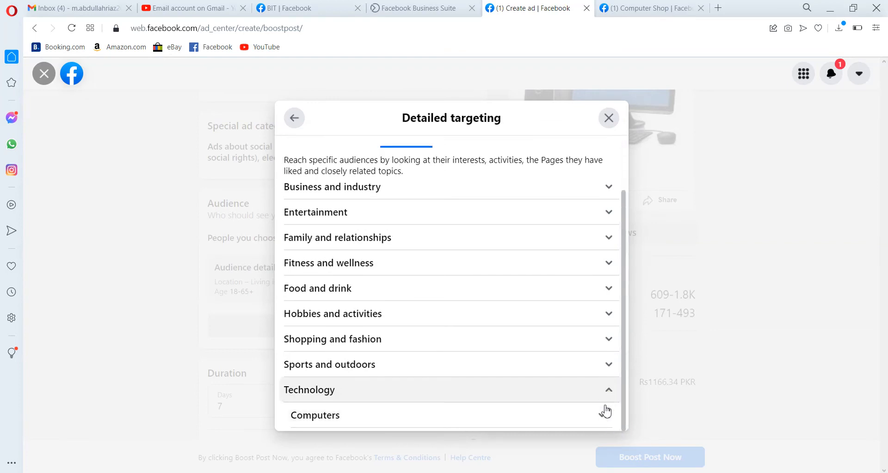
{"action": "left_click", "coordinate": [571, 418]}
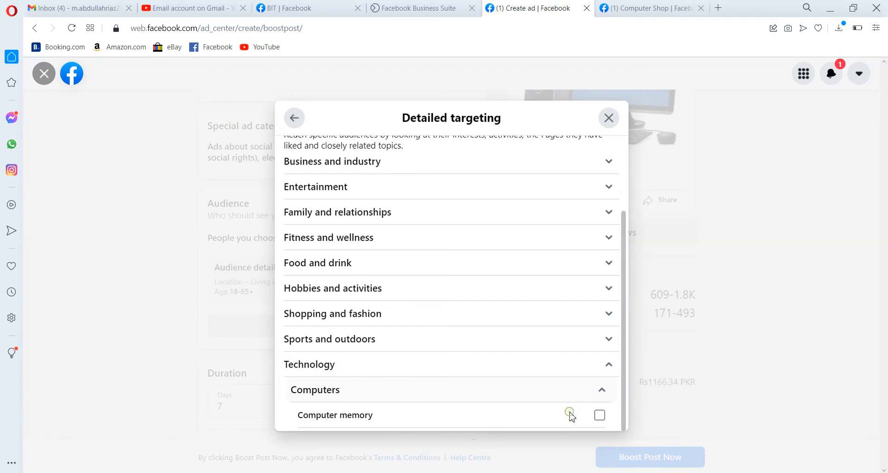
{"action": "scroll", "coordinate": [621, 168], "scroll_direction": "up", "scroll_amount": 2}
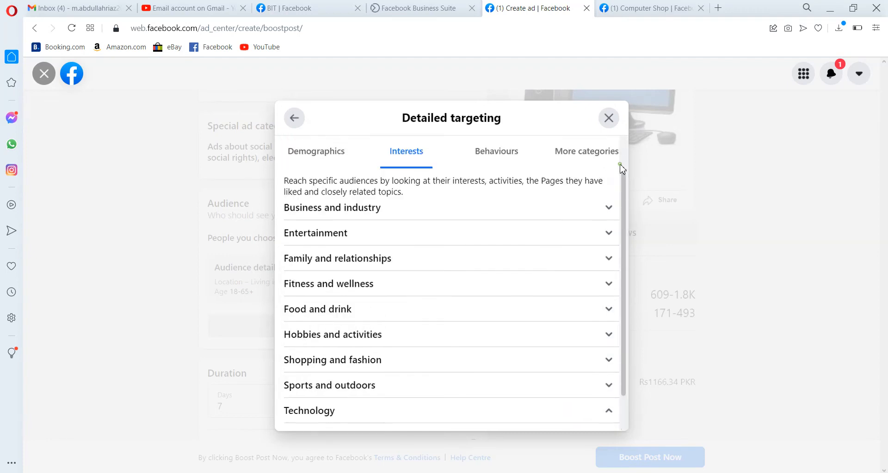
{"action": "left_click", "coordinate": [493, 198]}
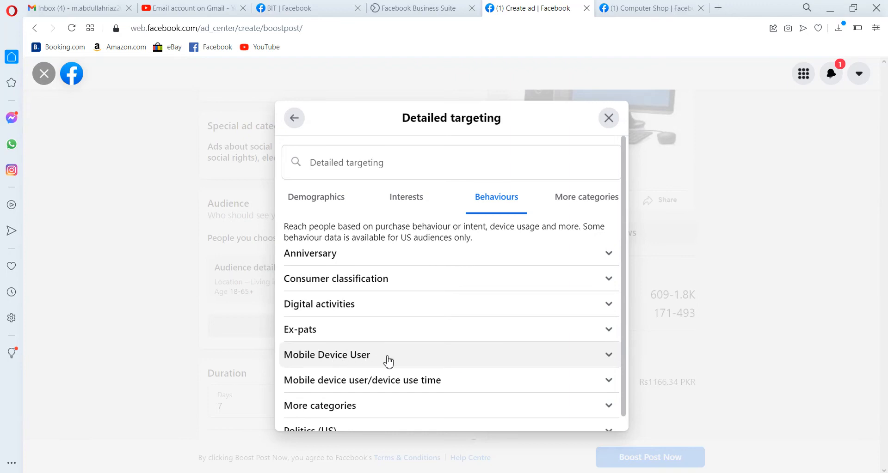
{"action": "left_click", "coordinate": [562, 202]}
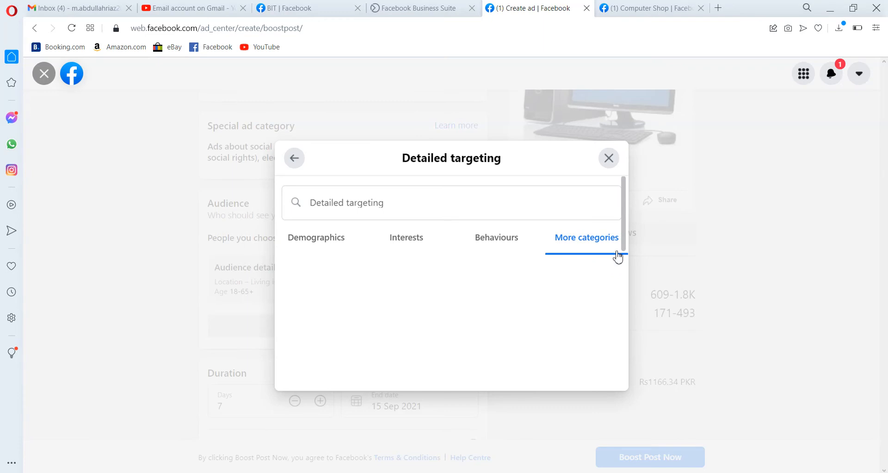
Close the audience editor without saving, confirming that the audience dialog should be closed
{"action": "left_click", "coordinate": [609, 159]}
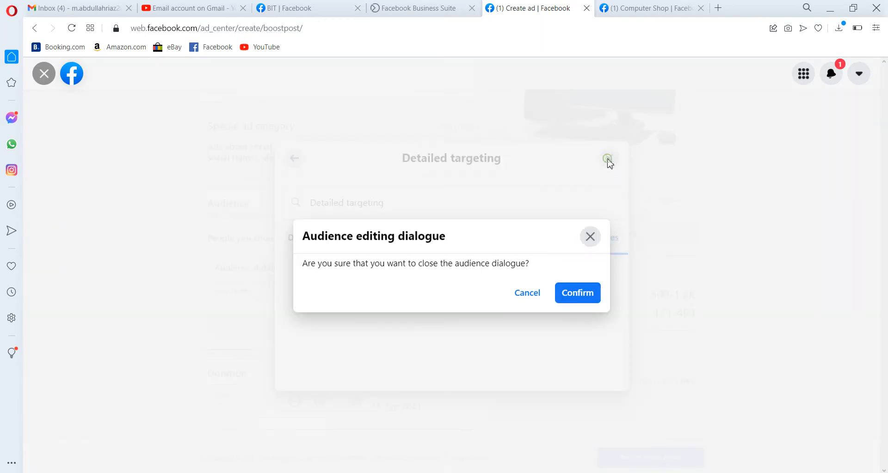
{"action": "left_click", "coordinate": [527, 298]}
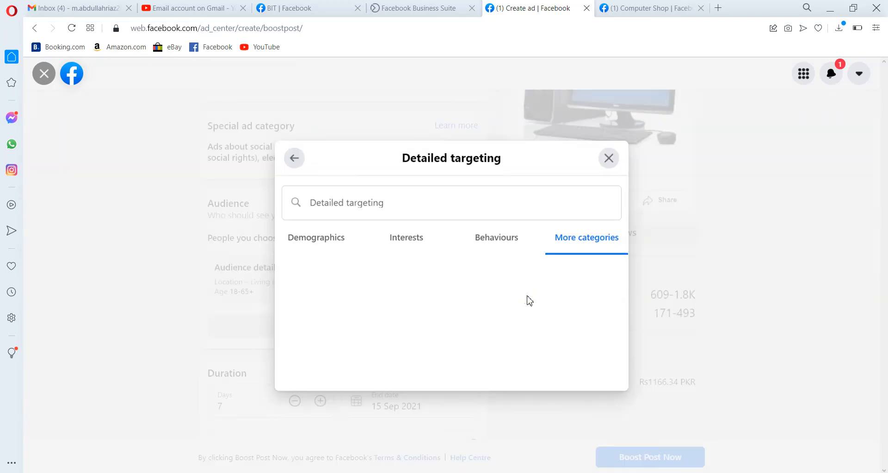
{"action": "left_click", "coordinate": [605, 162]}
{"action": "left_click", "coordinate": [584, 298]}
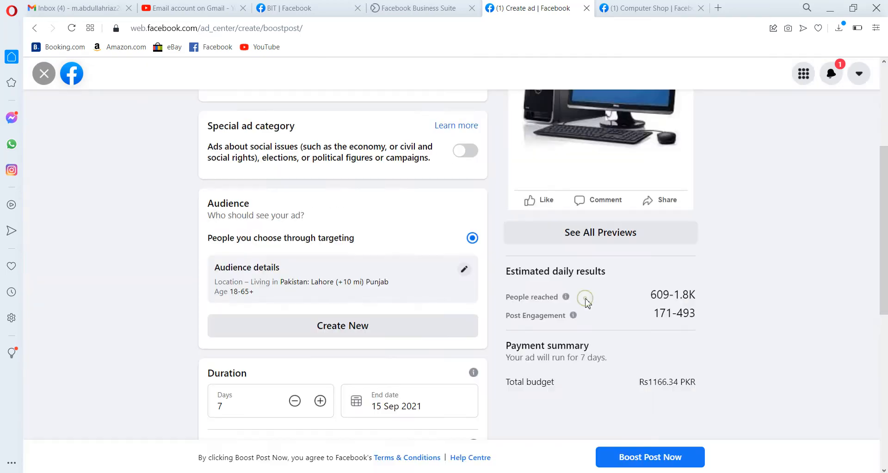
Review the boost settings for audience, duration and total budget on the ad page
{"action": "scroll", "coordinate": [342, 264], "scroll_direction": "down", "scroll_amount": 3}
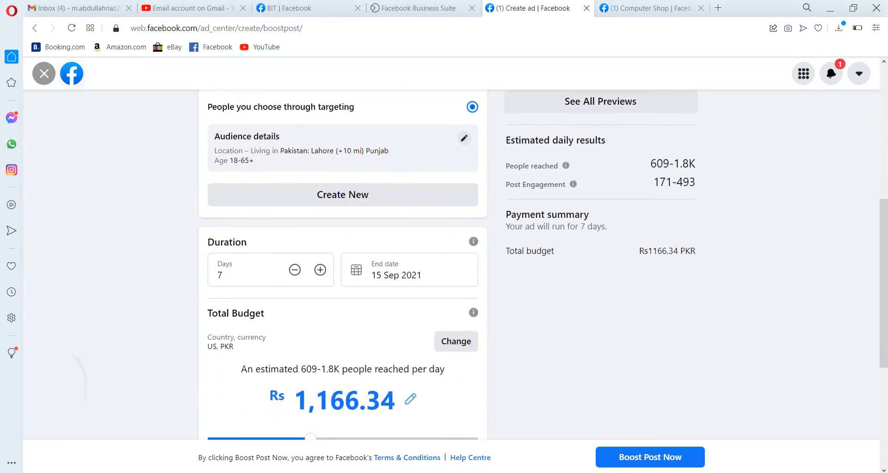
{"action": "scroll", "coordinate": [342, 264], "scroll_direction": "up", "scroll_amount": 3}
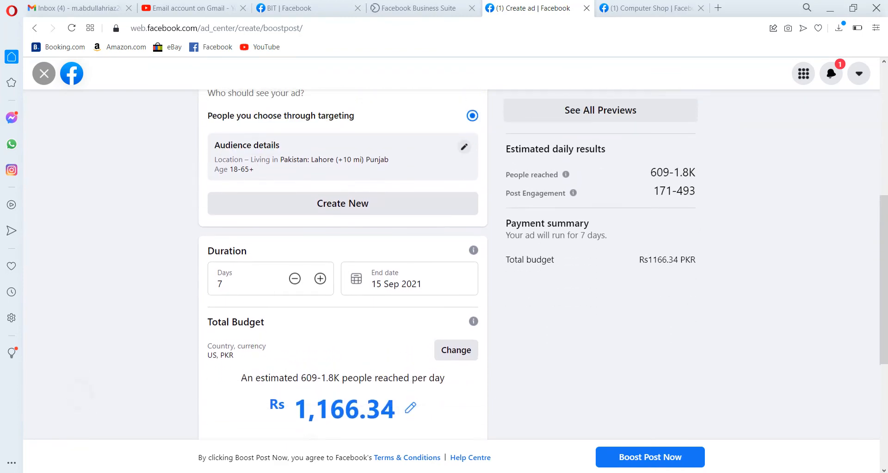
{"action": "scroll", "coordinate": [343, 264], "scroll_direction": "down", "scroll_amount": 7}
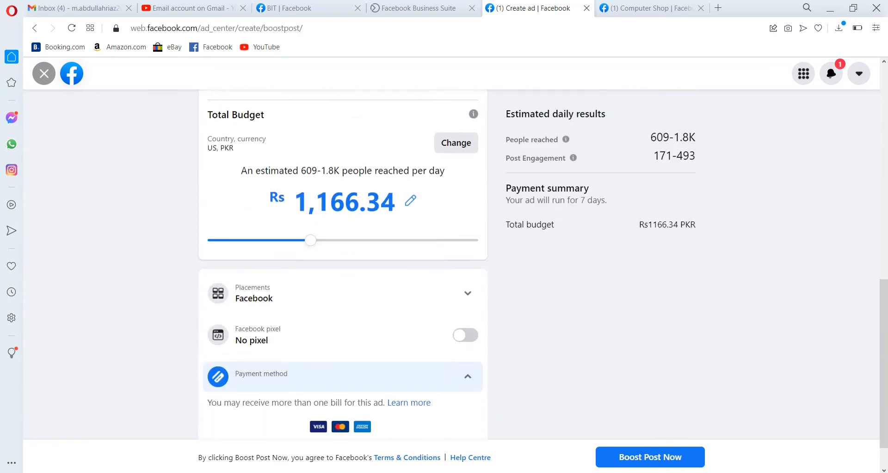
{"action": "scroll", "coordinate": [342, 264], "scroll_direction": "up", "scroll_amount": 2}
{"action": "scroll", "coordinate": [342, 264], "scroll_direction": "up", "scroll_amount": 4}
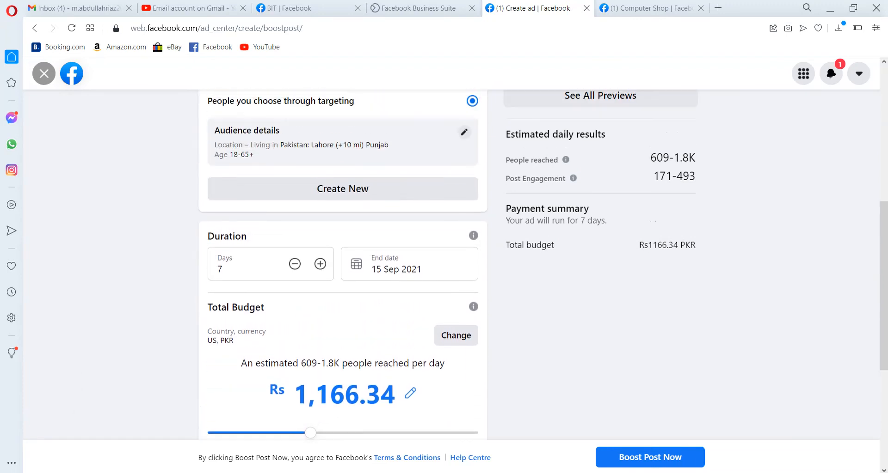
{"action": "scroll", "coordinate": [342, 264], "scroll_direction": "up", "scroll_amount": 3}
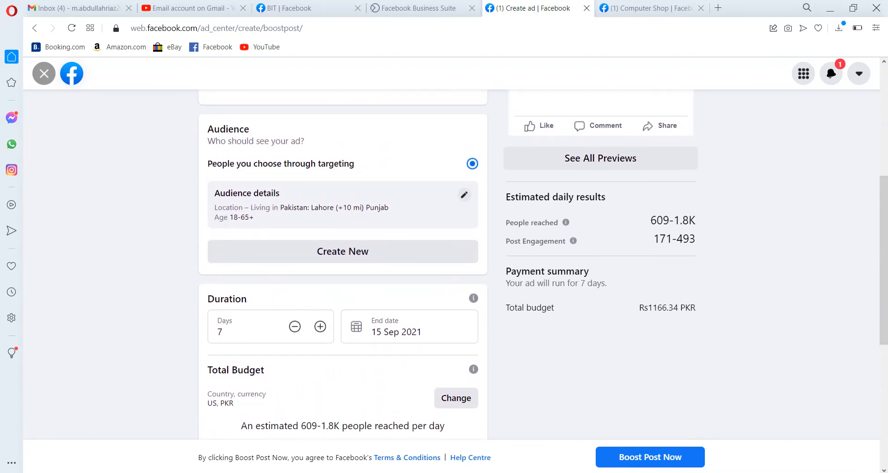
{"action": "scroll", "coordinate": [592, 337], "scroll_direction": "down", "scroll_amount": 2}
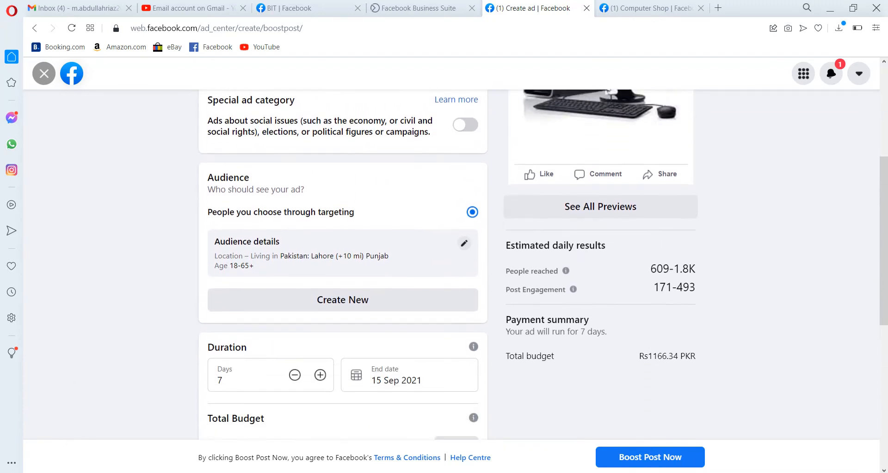
{"action": "scroll", "coordinate": [297, 228], "scroll_direction": "down", "scroll_amount": 2}
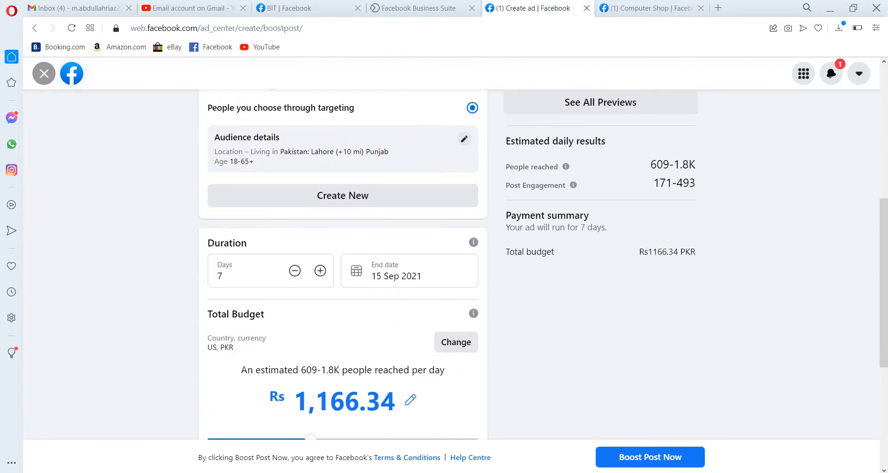
Open a new audience form, look over its gender, age, location and targeting fields, and close it without saving
{"action": "left_click", "coordinate": [357, 187]}
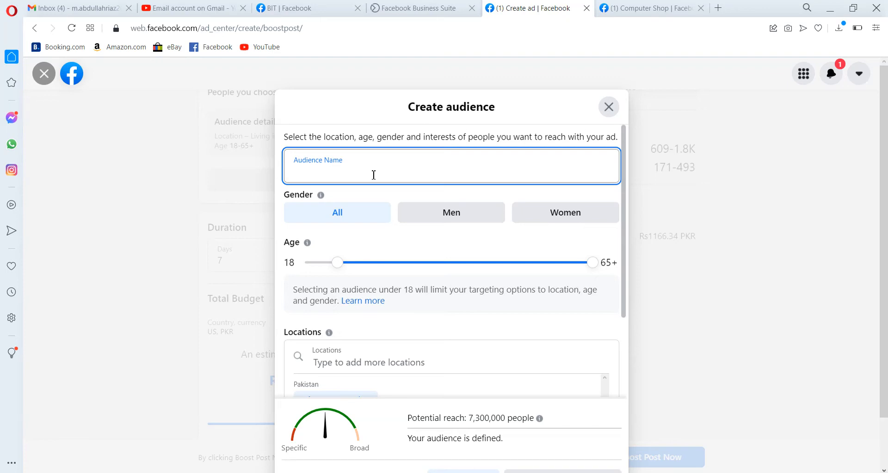
{"action": "scroll", "coordinate": [624, 356], "scroll_direction": "down", "scroll_amount": 3}
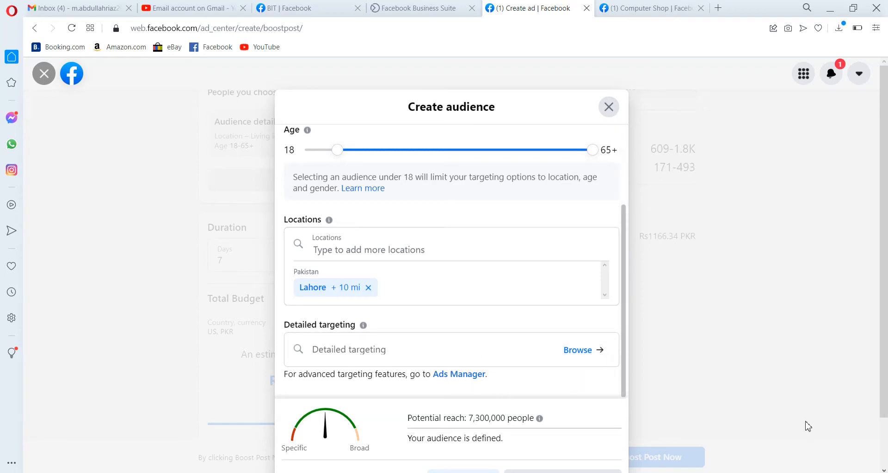
{"action": "scroll", "coordinate": [727, 424], "scroll_direction": "down", "scroll_amount": 2}
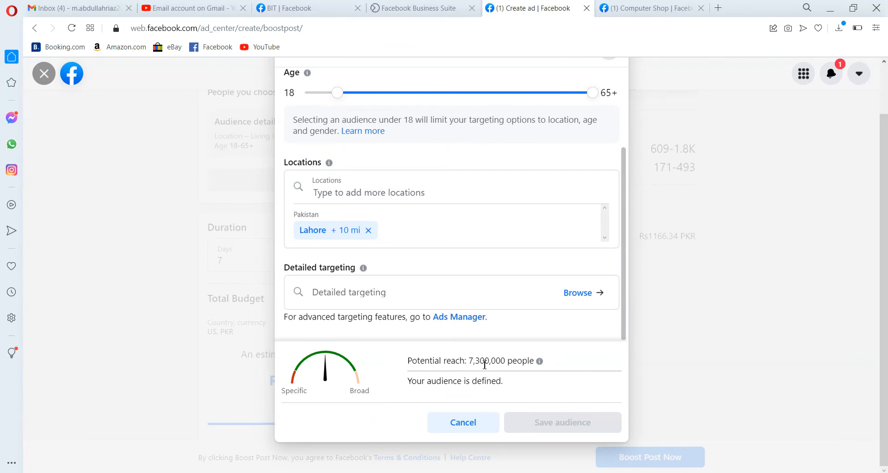
{"action": "scroll", "coordinate": [86, 355], "scroll_direction": "up", "scroll_amount": 2}
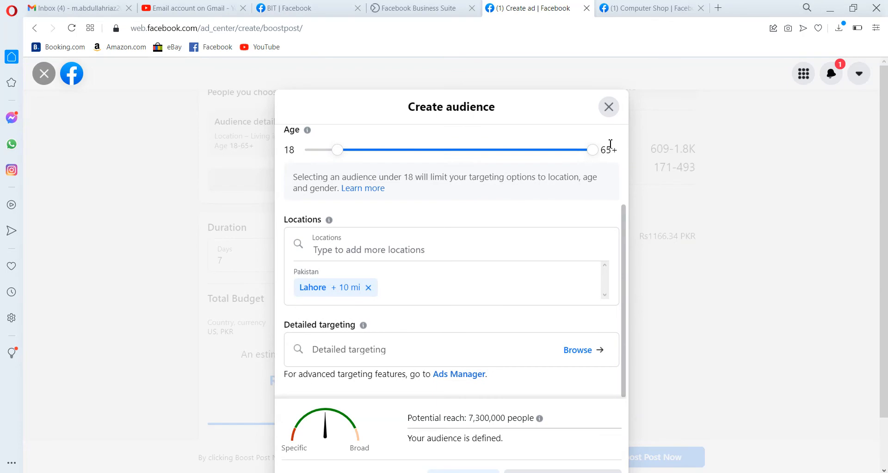
{"action": "left_click", "coordinate": [609, 108]}
{"action": "left_click", "coordinate": [579, 300]}
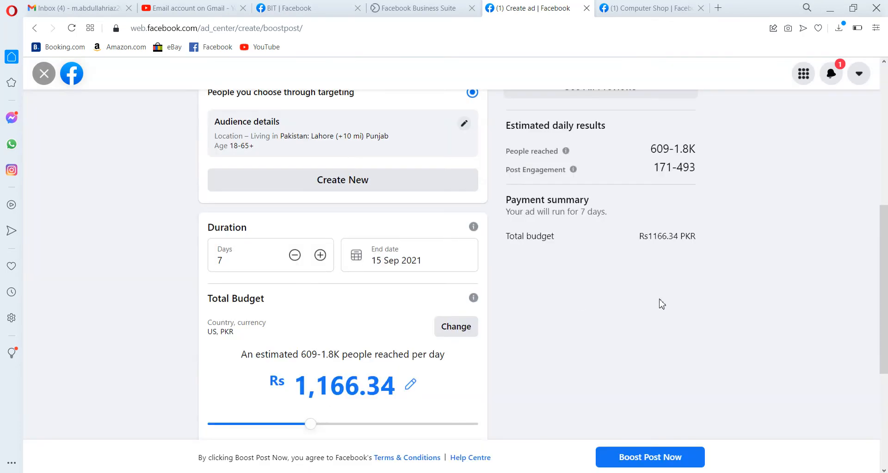
Reduce the ad duration to 2 days
{"action": "scroll", "coordinate": [343, 263], "scroll_direction": "down", "scroll_amount": 1}
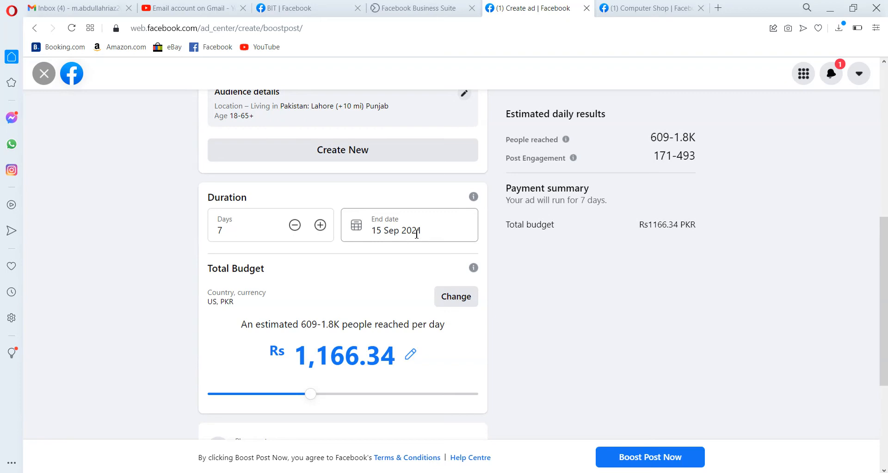
{"action": "left_click", "coordinate": [299, 228]}
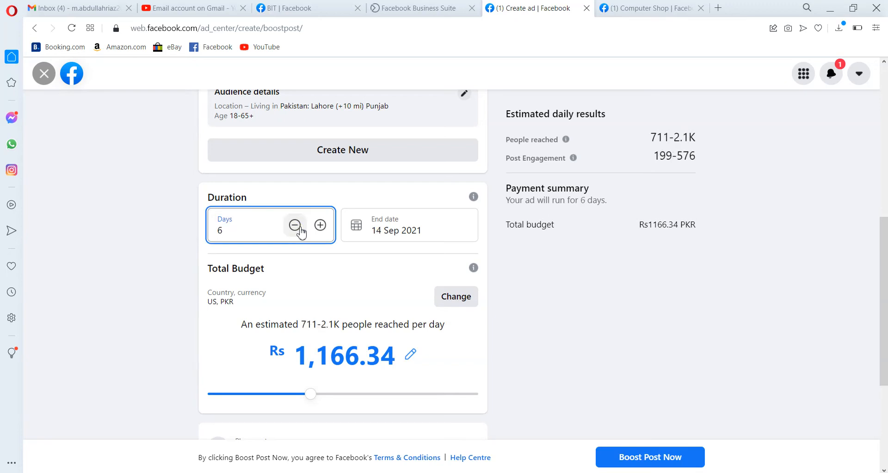
{"action": "left_click", "coordinate": [299, 228]}
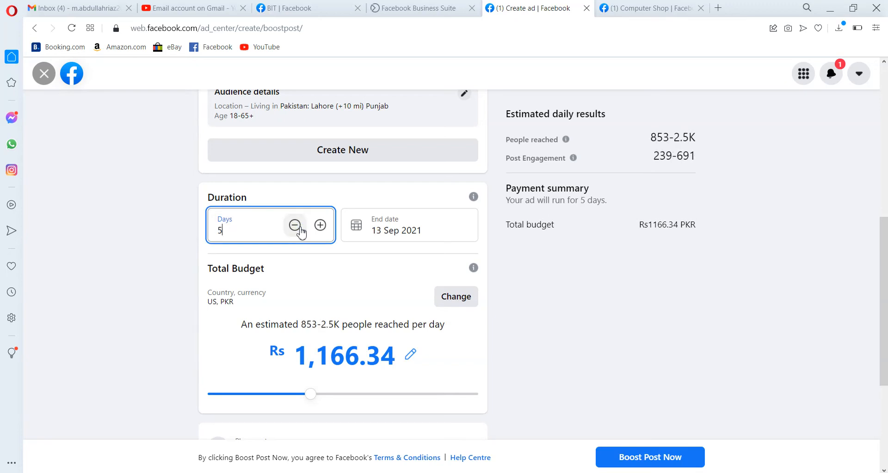
{"action": "left_click", "coordinate": [299, 228]}
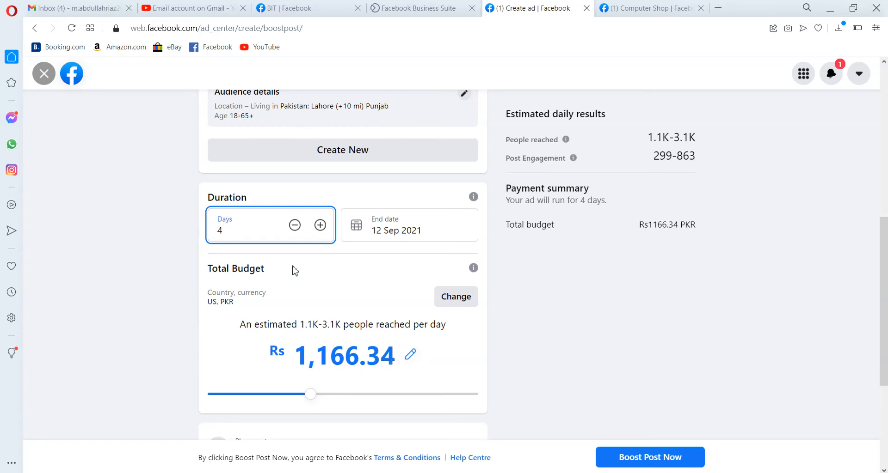
{"action": "left_click", "coordinate": [295, 226]}
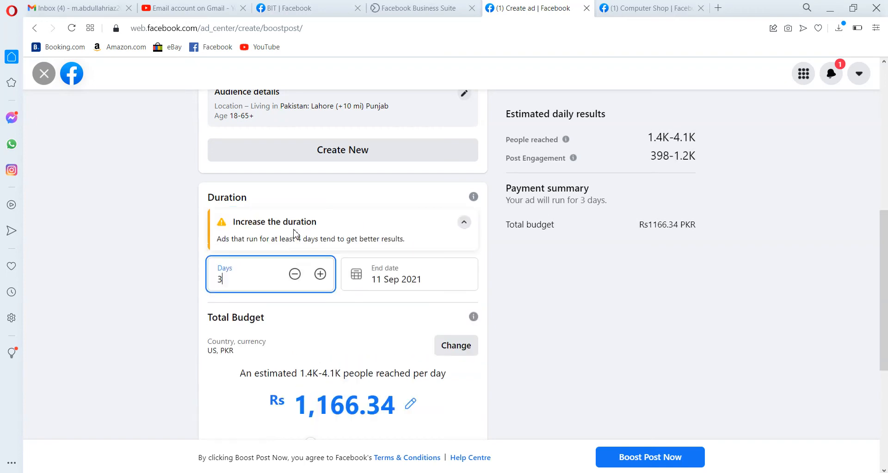
{"action": "left_click", "coordinate": [295, 274]}
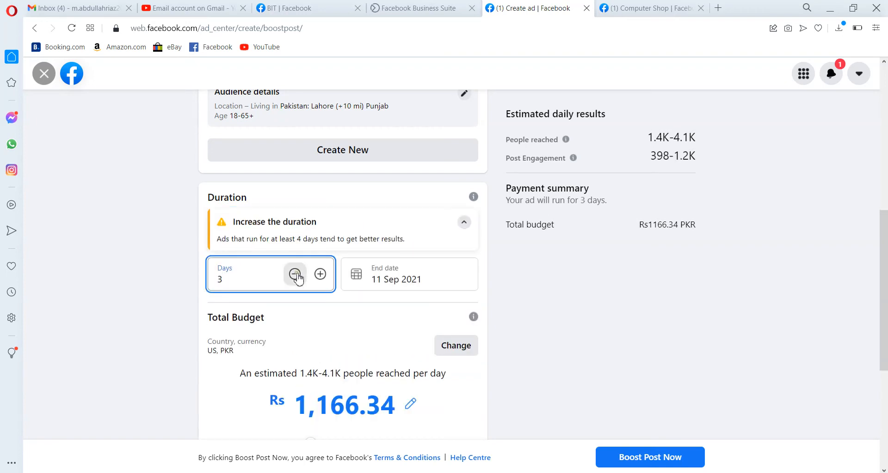
{"action": "scroll", "coordinate": [296, 277], "scroll_direction": "down", "scroll_amount": 1}
{"action": "scroll", "coordinate": [222, 200], "scroll_direction": "down", "scroll_amount": 1}
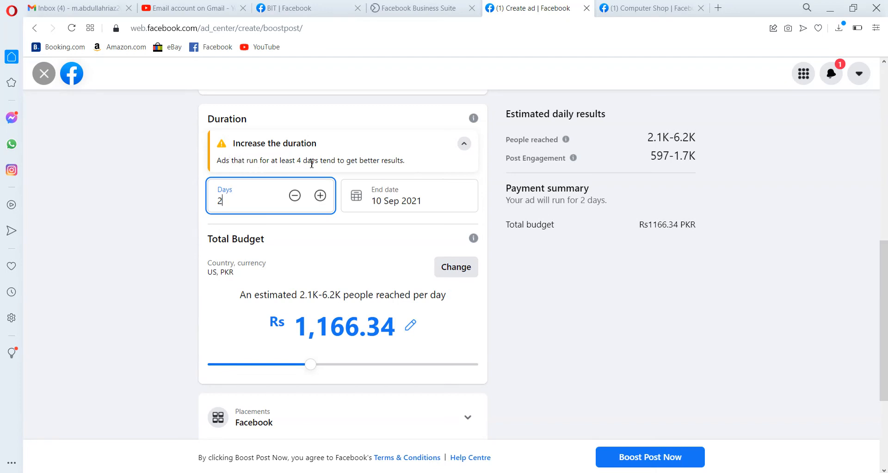
Increase the ad duration to 9 days
{"action": "left_click", "coordinate": [320, 196]}
{"action": "left_click", "coordinate": [320, 196]}
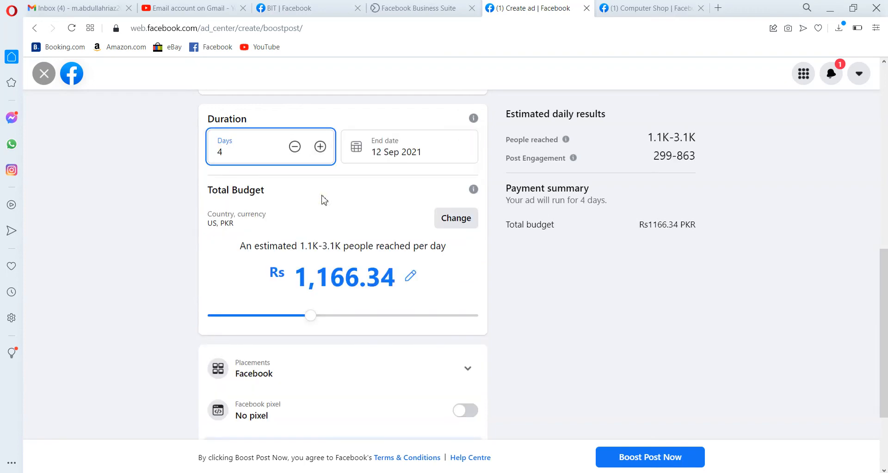
{"action": "left_click", "coordinate": [320, 152]}
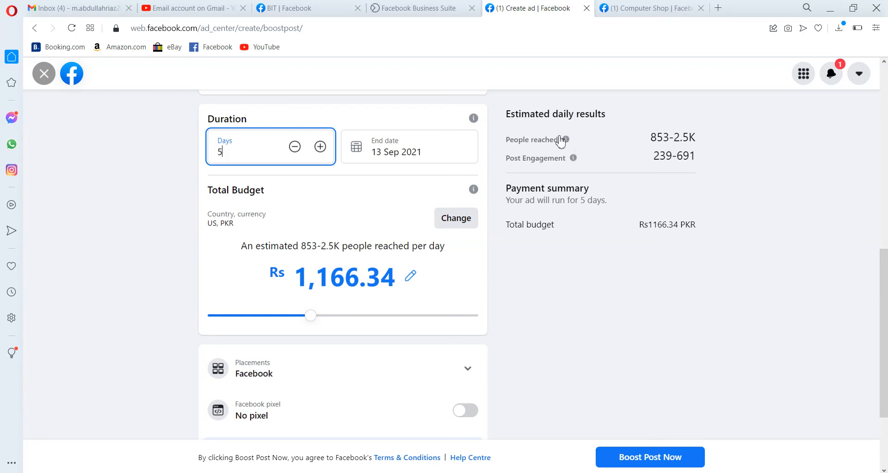
{"action": "left_click", "coordinate": [319, 147]}
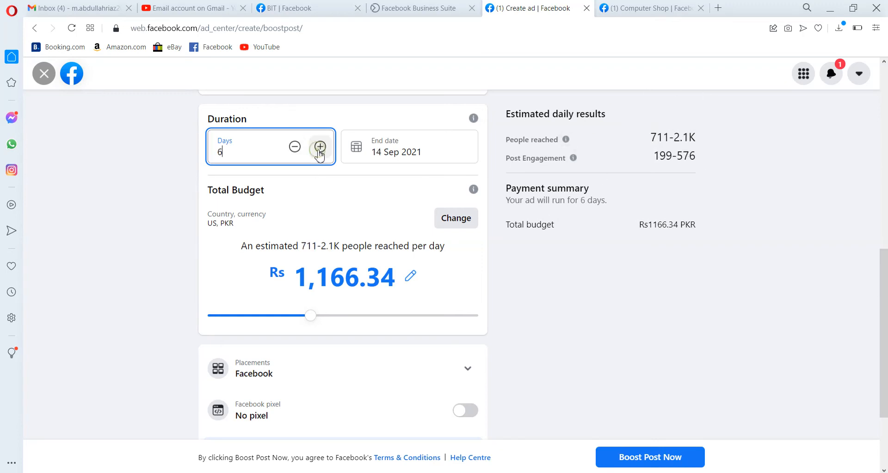
{"action": "left_click", "coordinate": [320, 147]}
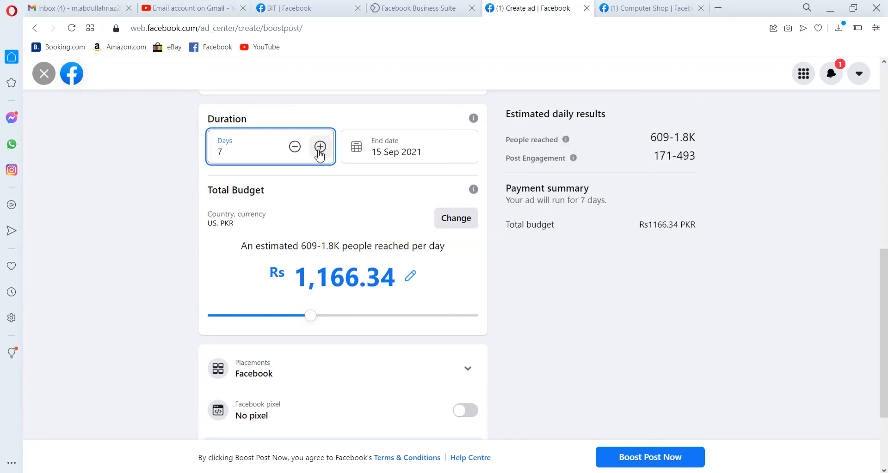
{"action": "left_click", "coordinate": [320, 147]}
{"action": "left_click", "coordinate": [319, 147]}
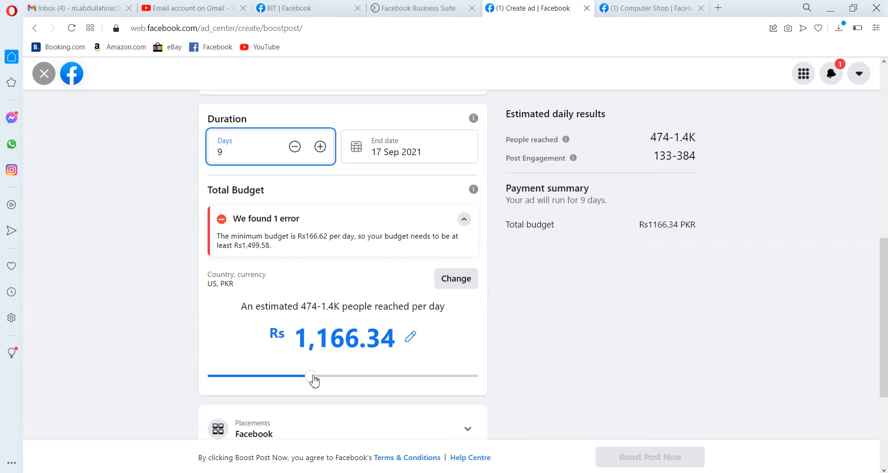
Raise the total budget to Rs 1,600.00
{"action": "left_click_drag", "start_coordinate": [312, 377], "coordinate": [343, 380]}
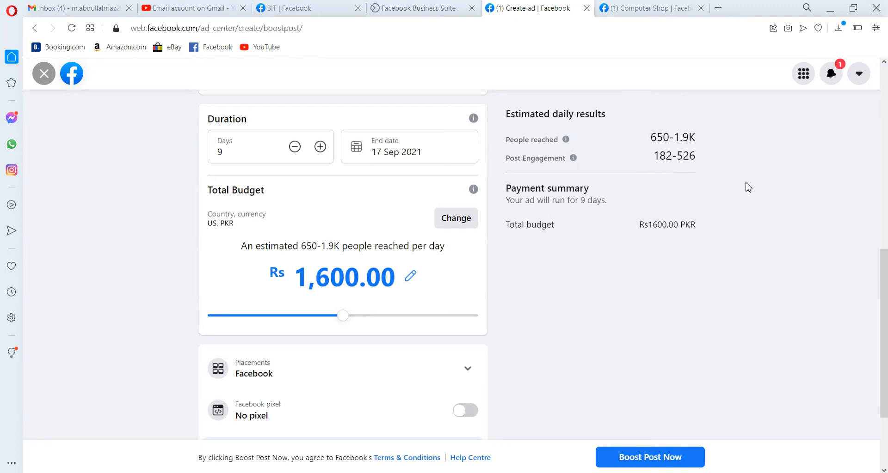
{"action": "scroll", "coordinate": [747, 187], "scroll_direction": "down", "scroll_amount": 3}
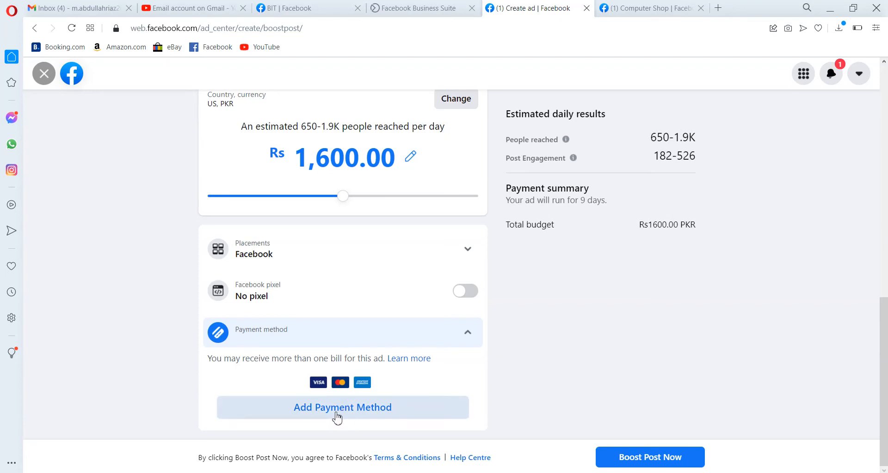
Start adding a payment method, saving Pakistan, Pakistani Rupee and Karachi time, then close the card details form
{"action": "left_click", "coordinate": [338, 417]}
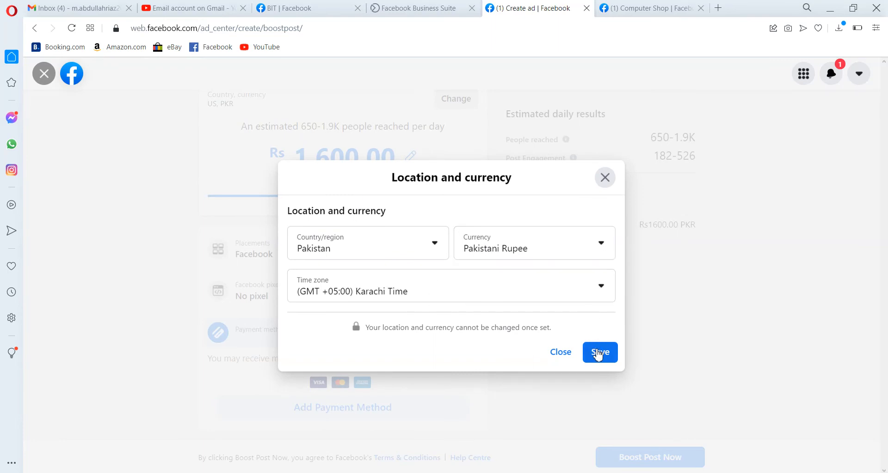
{"action": "left_click", "coordinate": [598, 353]}
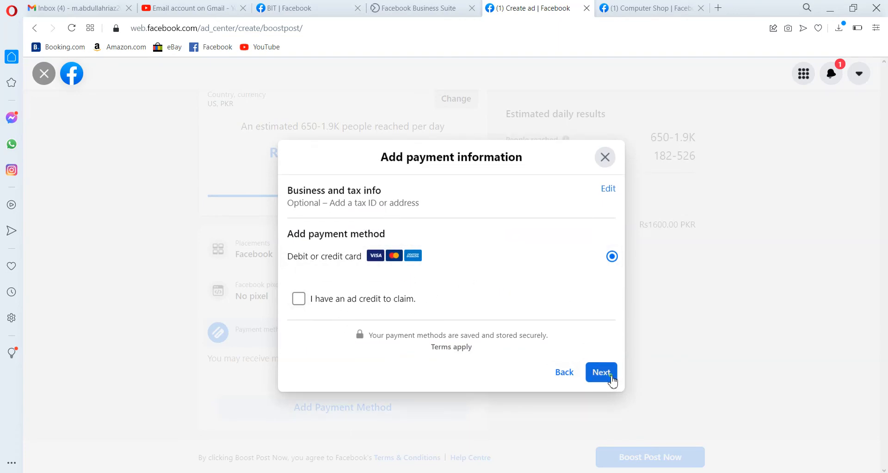
{"action": "left_click", "coordinate": [612, 377]}
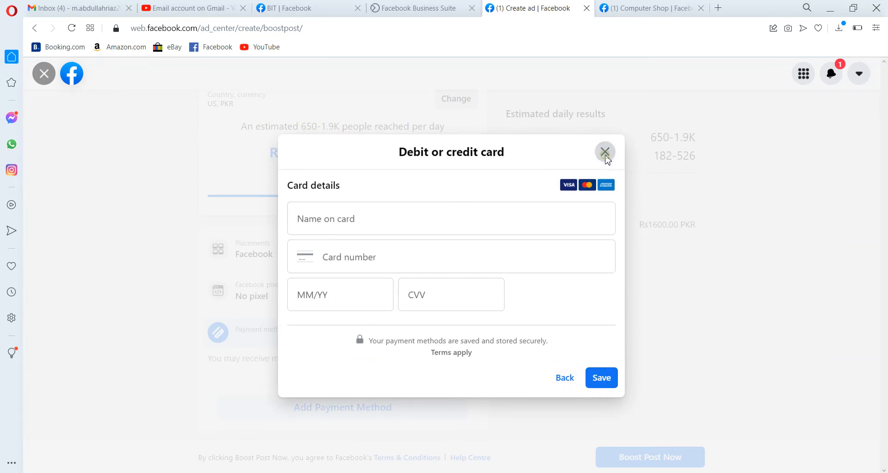
{"action": "left_click", "coordinate": [604, 153]}
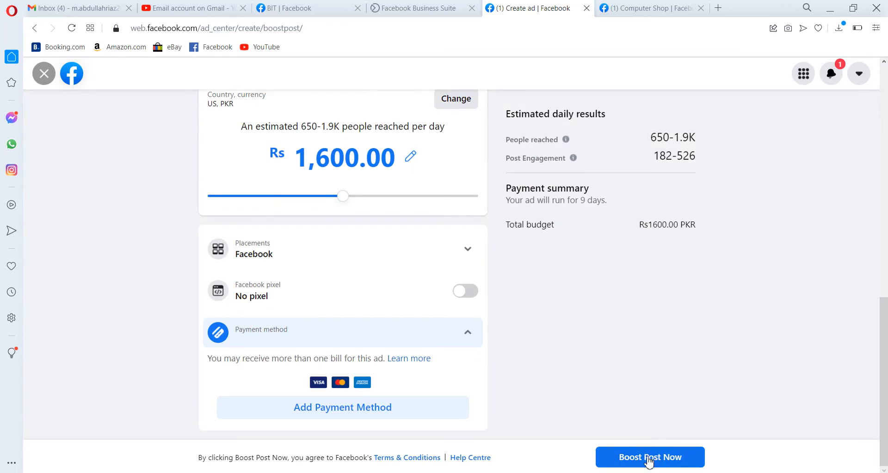
Try to boost the post now and dismiss the payment information dialog
{"action": "left_click", "coordinate": [648, 458]}
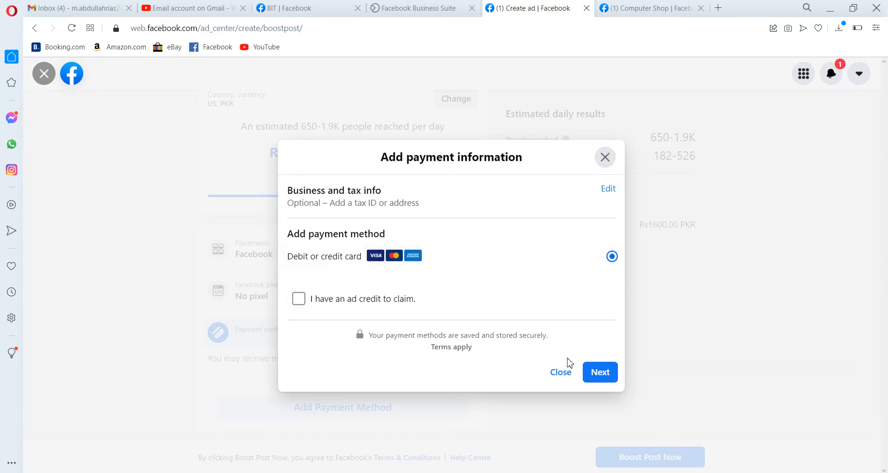
{"action": "left_click", "coordinate": [606, 161]}
Exit the boost post editor, confirming that the changes are discarded
{"action": "scroll", "coordinate": [793, 306], "scroll_direction": "up", "scroll_amount": 12}
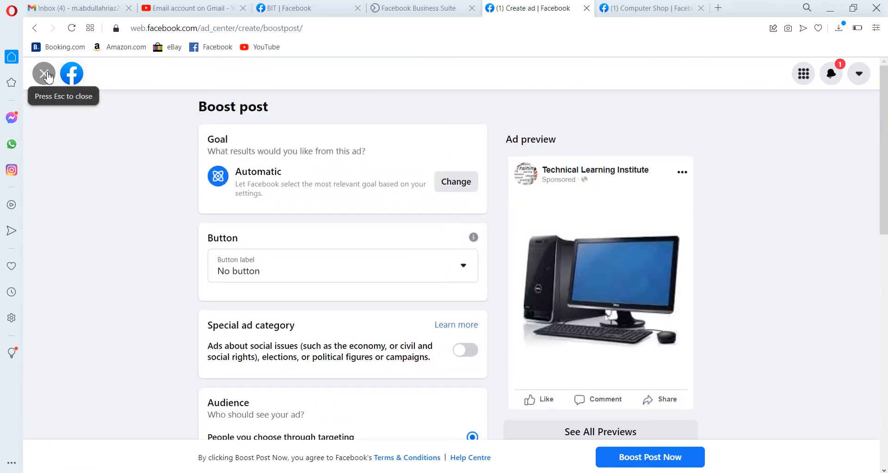
{"action": "left_click", "coordinate": [45, 74]}
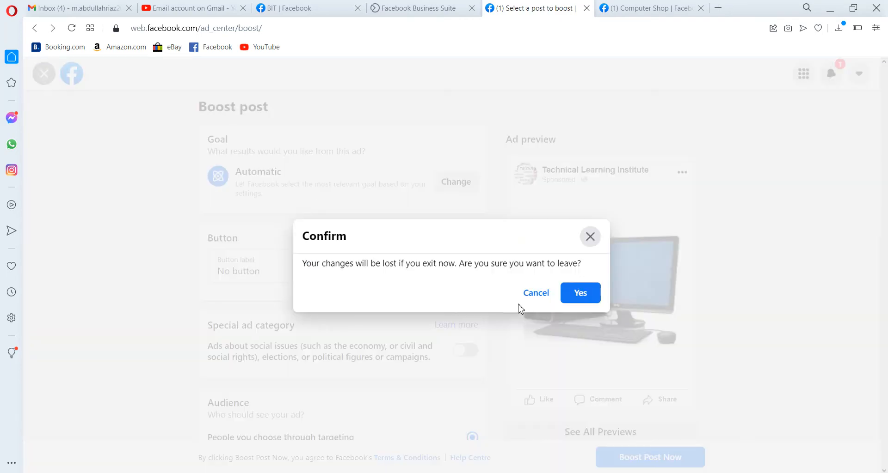
{"action": "left_click", "coordinate": [576, 294]}
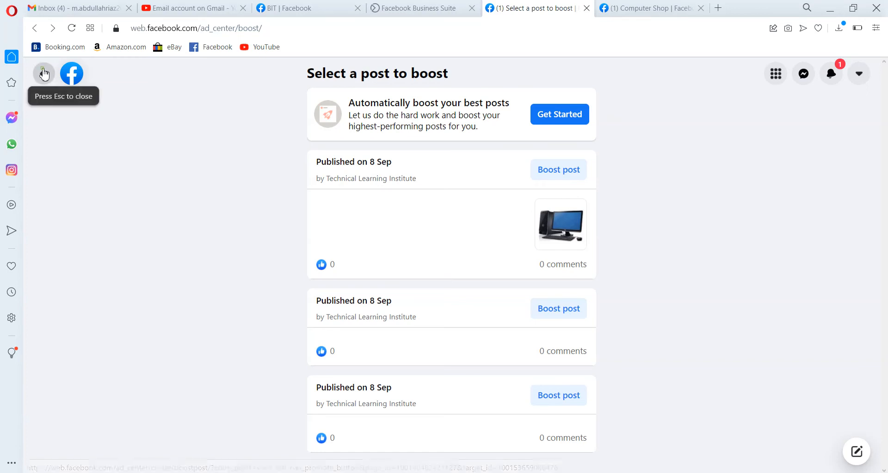
Open the Boost existing content list of Technical Learning Institute's posts
{"action": "left_click", "coordinate": [44, 74]}
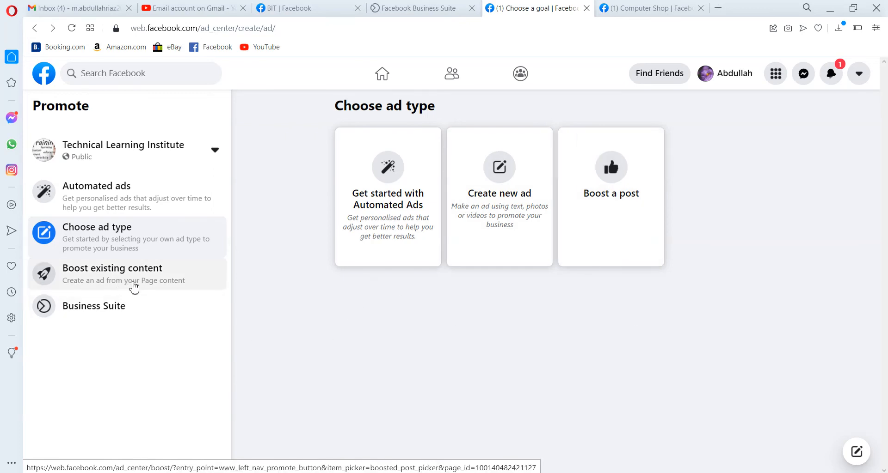
{"action": "left_click", "coordinate": [134, 288]}
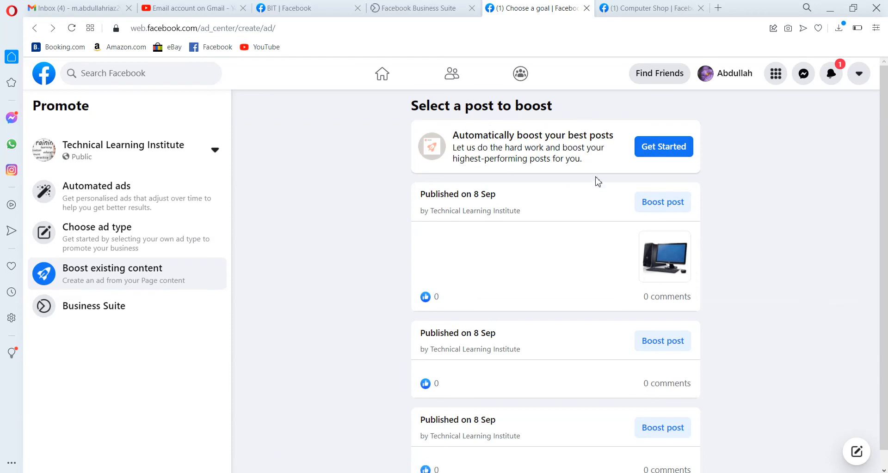
{"action": "scroll", "coordinate": [297, 424], "scroll_direction": "down", "scroll_amount": 1}
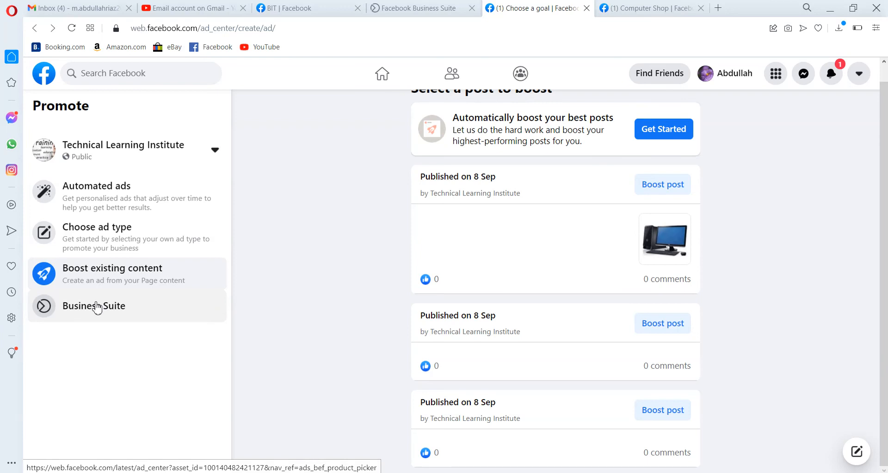
Switch to the Facebook Business Suite tab and open the Computer Shop page's Posts and stories
{"action": "left_click", "coordinate": [422, 9]}
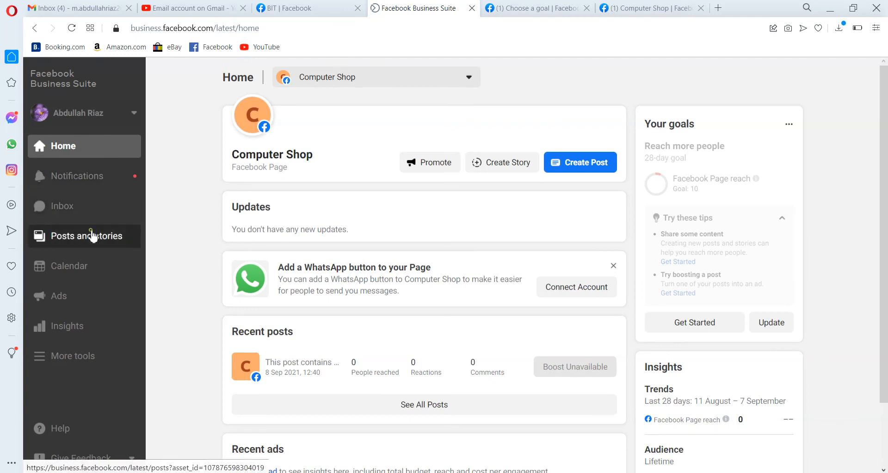
{"action": "left_click", "coordinate": [92, 236]}
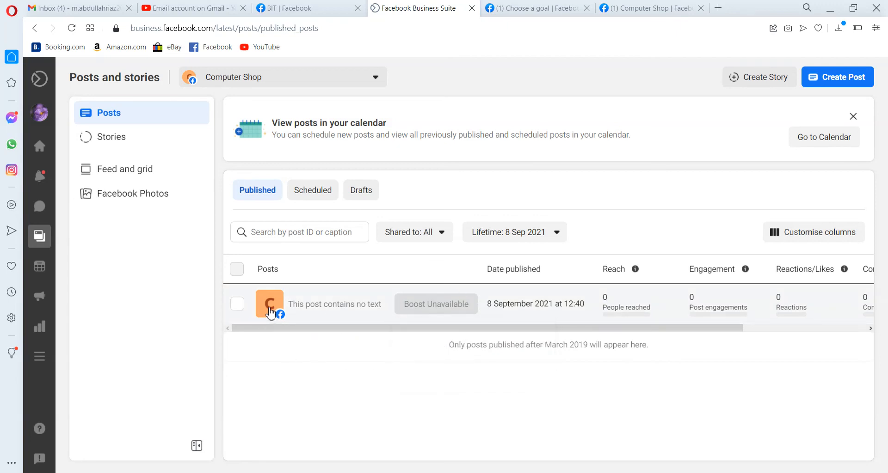
Open the content Calendar and view the details of the 8 September post
{"action": "mouse_move", "coordinate": [27, 130]}
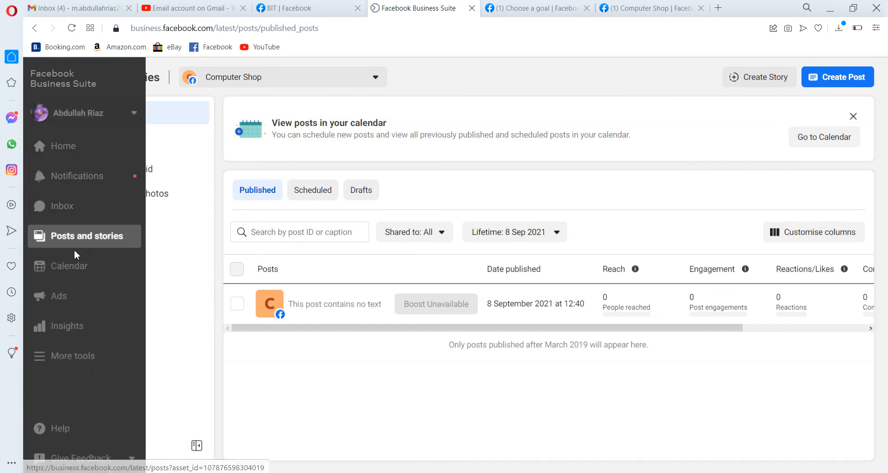
{"action": "left_click", "coordinate": [69, 266]}
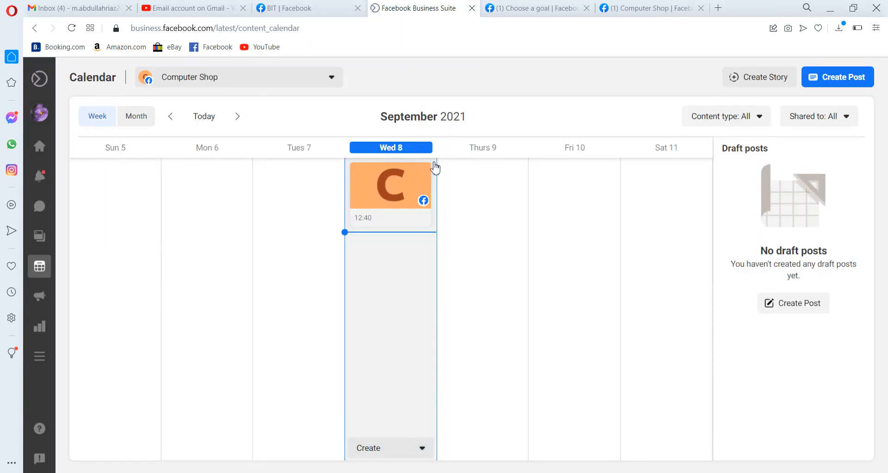
{"action": "mouse_move", "coordinate": [387, 189]}
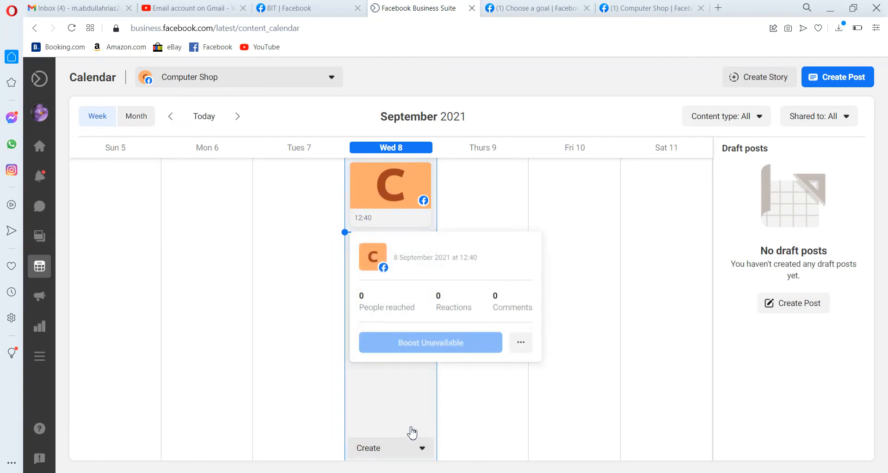
Open the Ad Centre and preview the Create ad goal choices, closing the dialog without creating an ad
{"action": "left_click", "coordinate": [422, 449]}
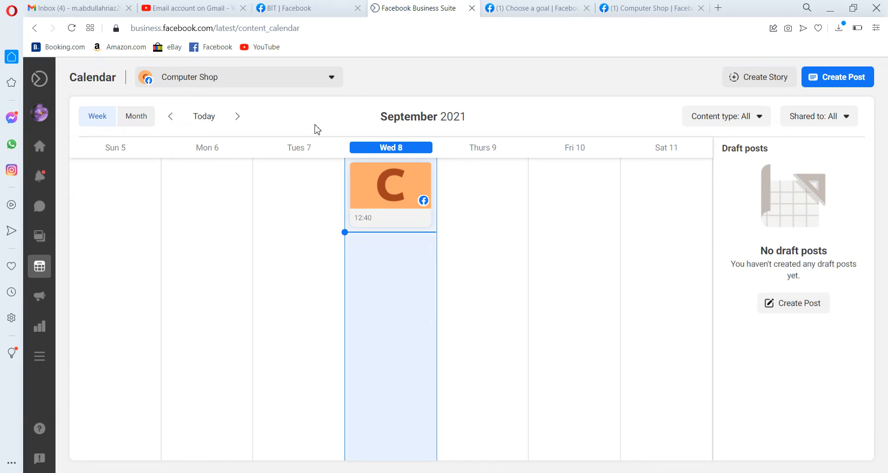
{"action": "mouse_move", "coordinate": [54, 192]}
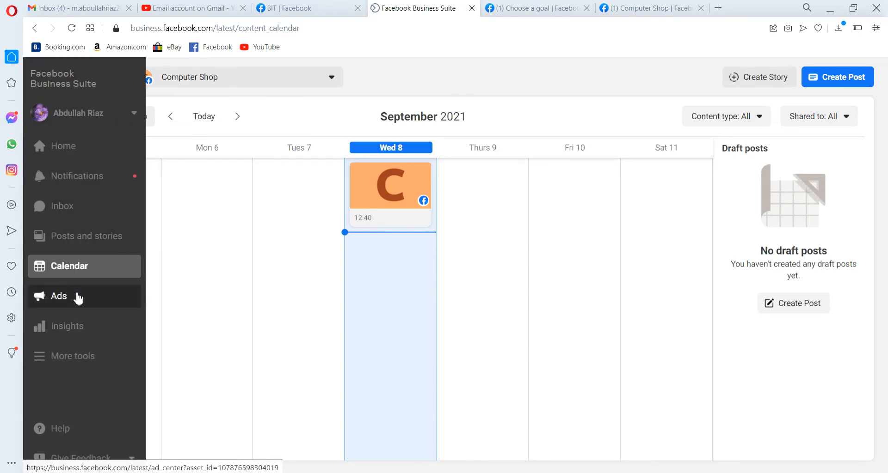
{"action": "left_click", "coordinate": [78, 299]}
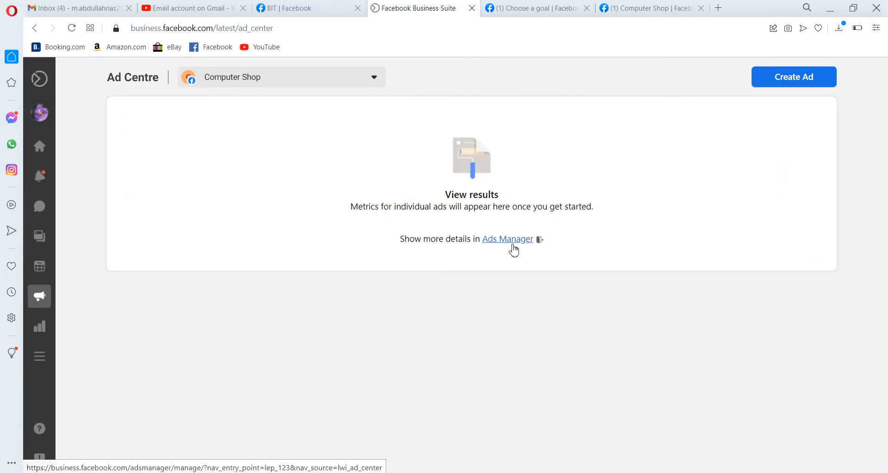
{"action": "left_click", "coordinate": [784, 84]}
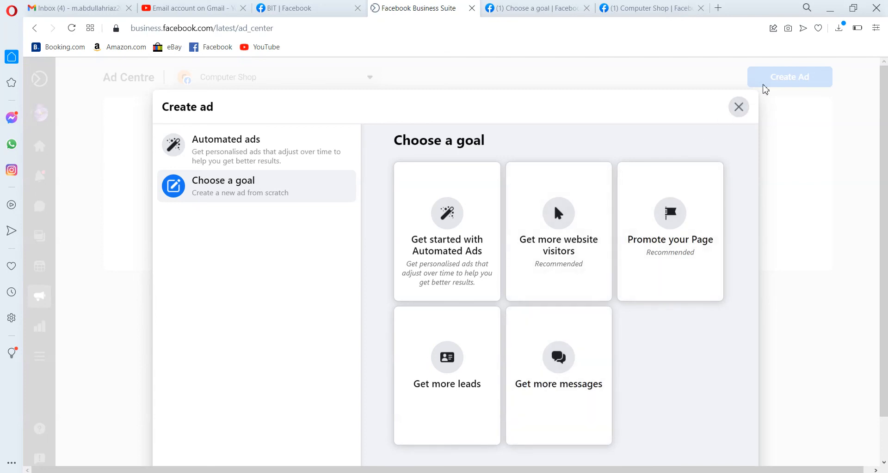
{"action": "left_click", "coordinate": [741, 111]}
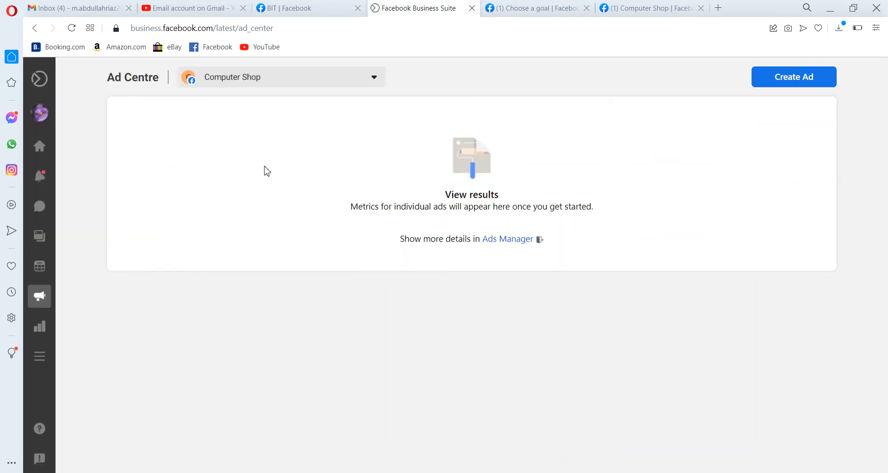
Open Insights and browse its Overview, Results, Content and Audience sections
{"action": "mouse_move", "coordinate": [48, 224]}
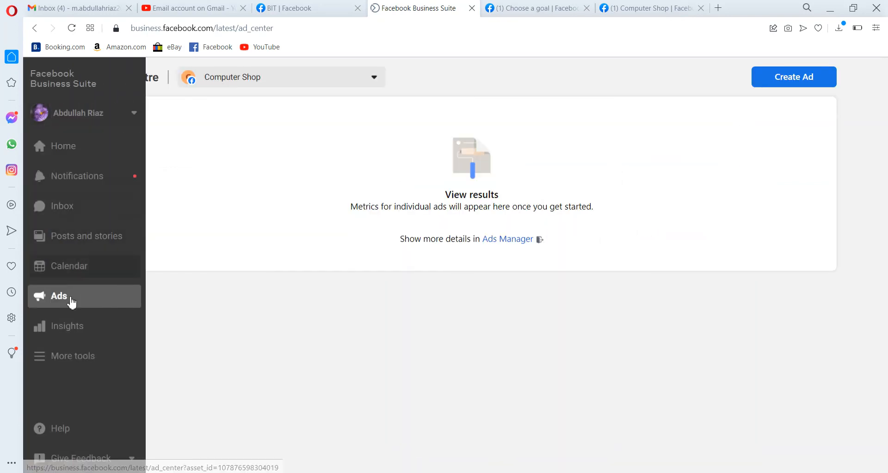
{"action": "left_click", "coordinate": [73, 327]}
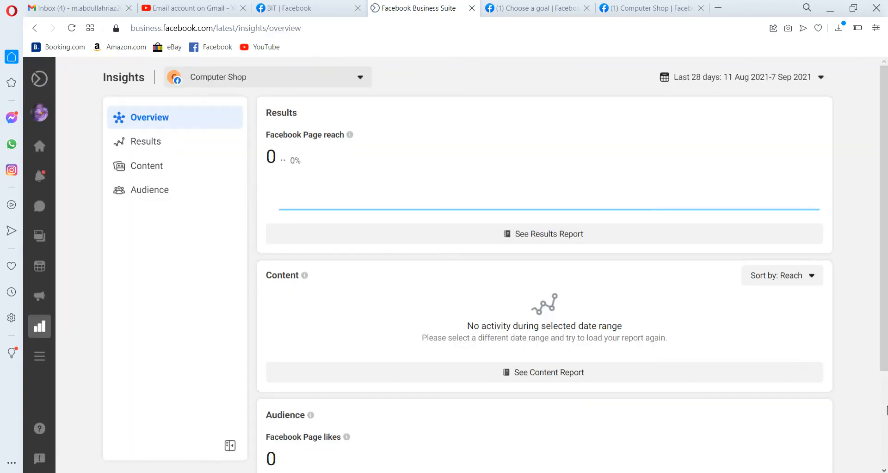
{"action": "scroll", "coordinate": [886, 410], "scroll_direction": "down", "scroll_amount": 3}
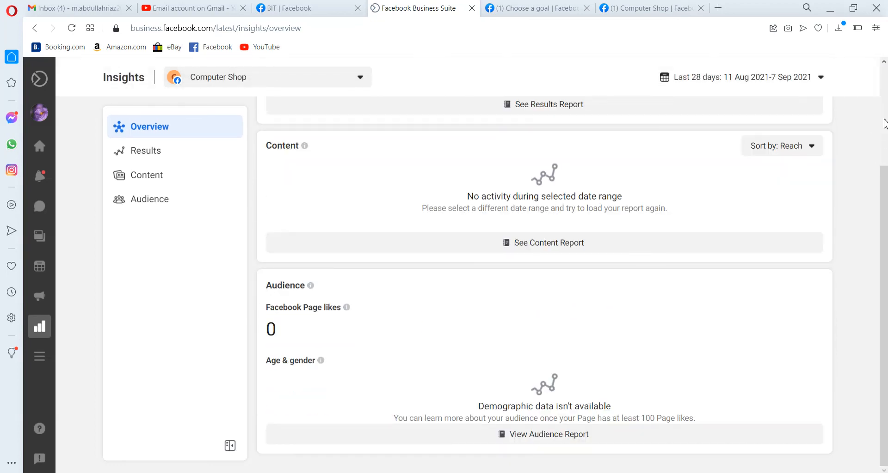
{"action": "scroll", "coordinate": [884, 124], "scroll_direction": "up", "scroll_amount": 3}
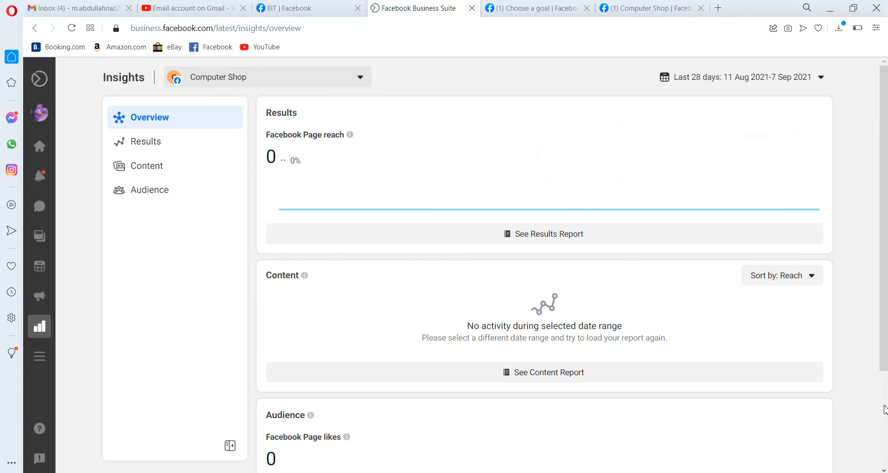
{"action": "scroll", "coordinate": [883, 409], "scroll_direction": "down", "scroll_amount": 3}
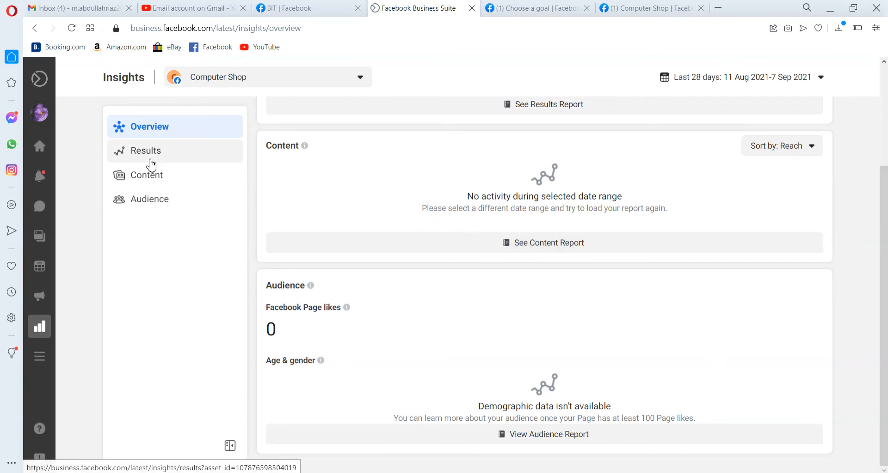
{"action": "left_click", "coordinate": [125, 156]}
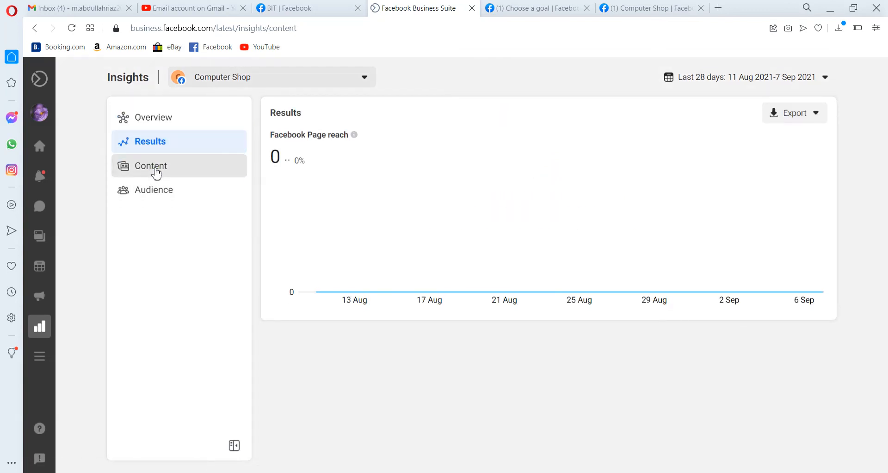
{"action": "left_click", "coordinate": [155, 171]}
{"action": "left_click", "coordinate": [157, 192]}
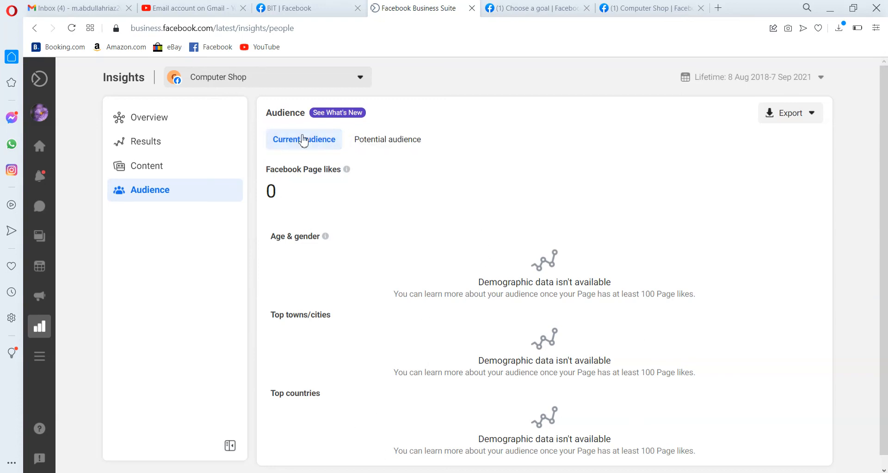
Examine the Potential audience breakdown by gender and age, top towns, countries and top Pages
{"action": "left_click", "coordinate": [386, 152]}
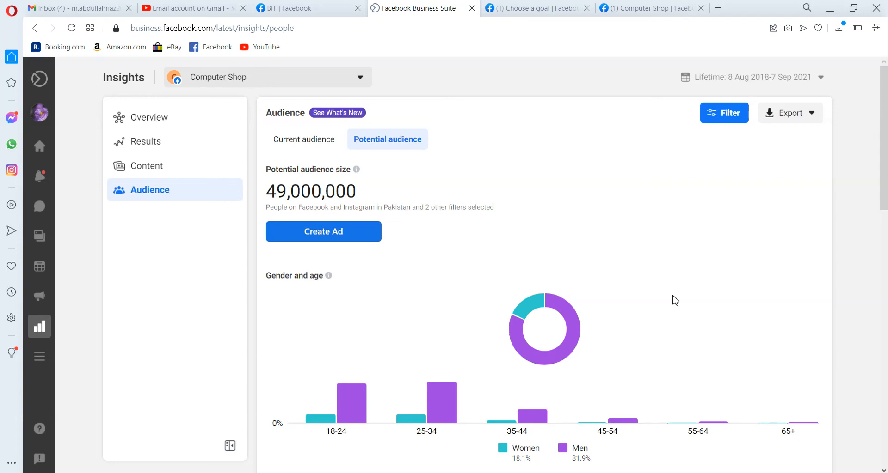
{"action": "scroll", "coordinate": [675, 300], "scroll_direction": "down", "scroll_amount": 1}
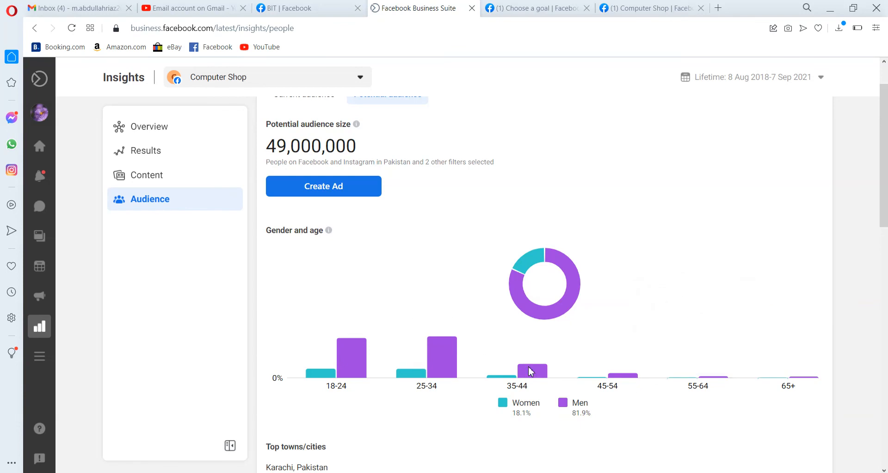
{"action": "mouse_move", "coordinate": [444, 346]}
{"action": "mouse_move", "coordinate": [341, 337]}
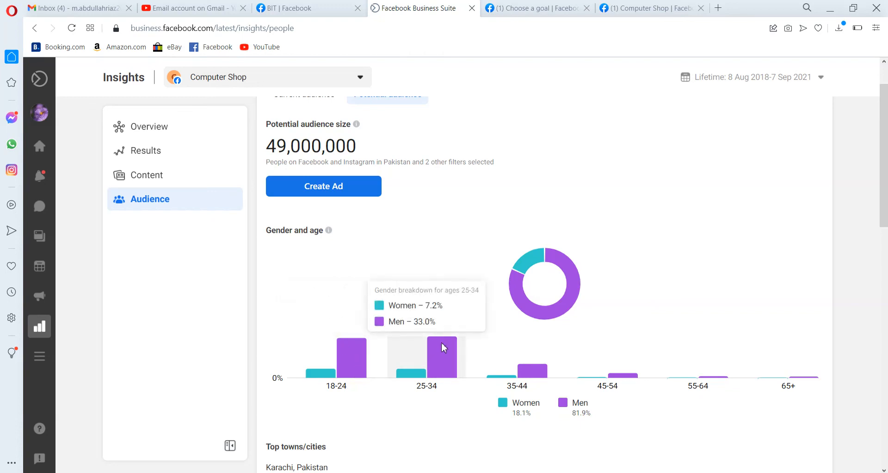
{"action": "mouse_move", "coordinate": [541, 318]}
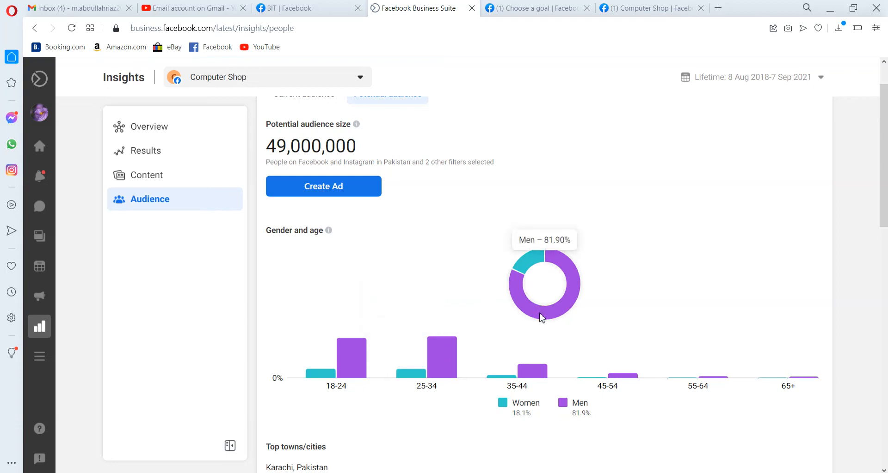
{"action": "mouse_move", "coordinate": [532, 363]}
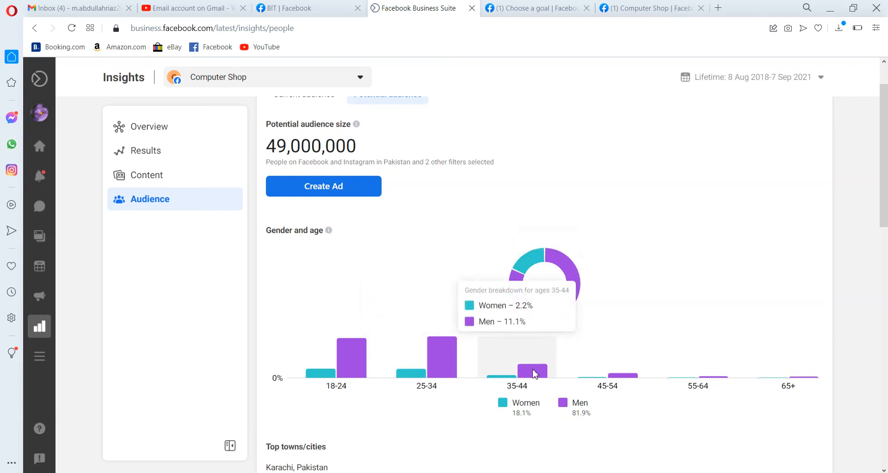
{"action": "mouse_move", "coordinate": [786, 370]}
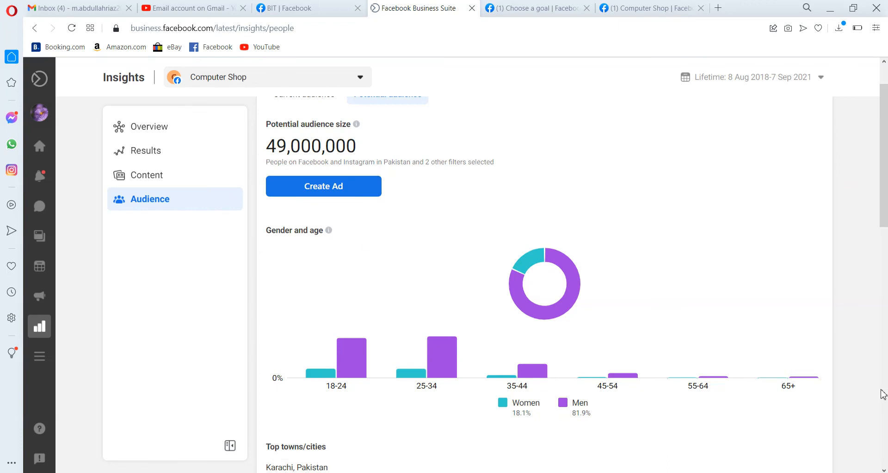
{"action": "left_click", "coordinate": [883, 413]}
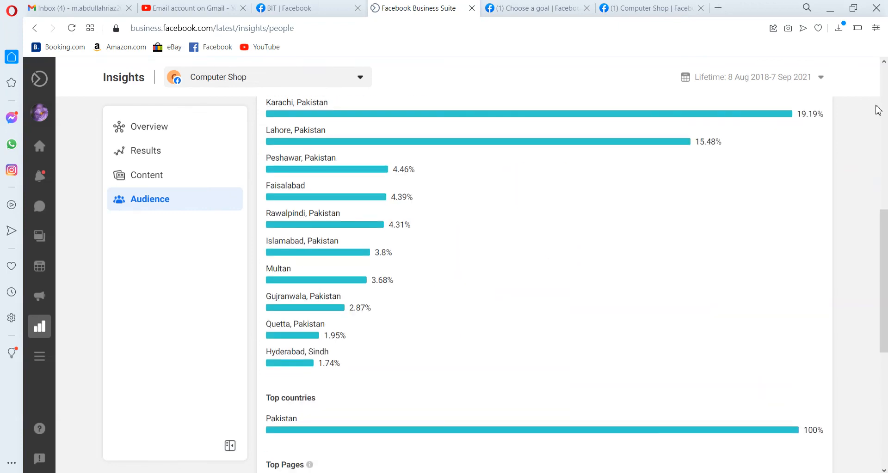
{"action": "scroll", "coordinate": [875, 106], "scroll_direction": "up", "scroll_amount": 2}
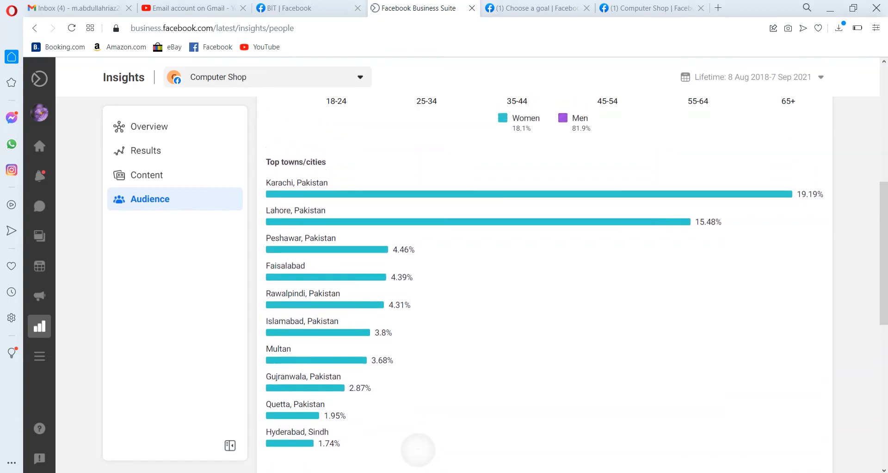
{"action": "scroll", "coordinate": [544, 282], "scroll_direction": "down", "scroll_amount": 1}
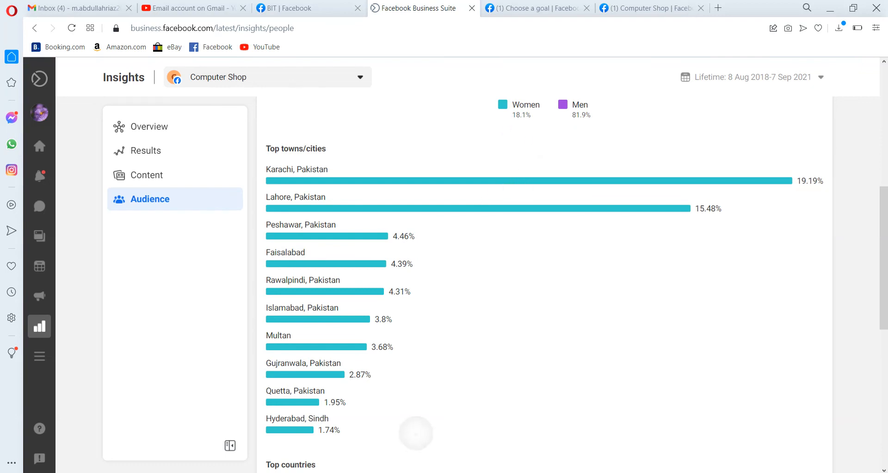
{"action": "scroll", "coordinate": [414, 430], "scroll_direction": "down", "scroll_amount": 5}
{"action": "scroll", "coordinate": [414, 435], "scroll_direction": "down", "scroll_amount": 1}
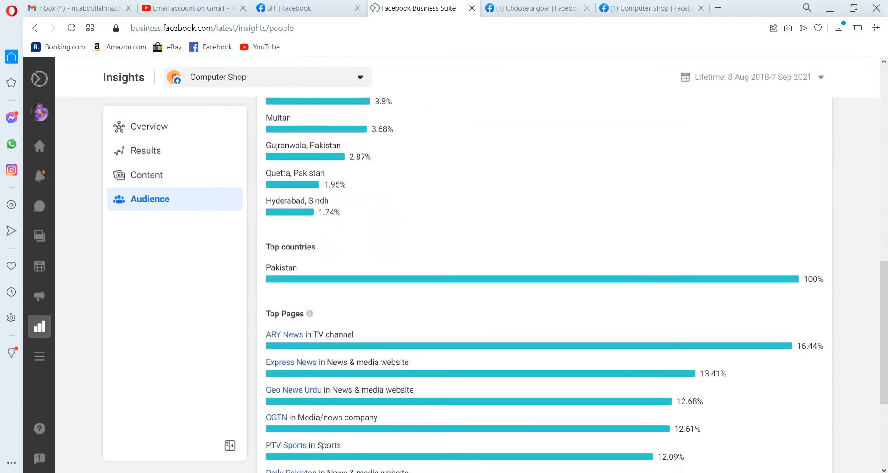
{"action": "scroll", "coordinate": [414, 434], "scroll_direction": "down", "scroll_amount": 2}
{"action": "scroll", "coordinate": [414, 435], "scroll_direction": "down", "scroll_amount": 2}
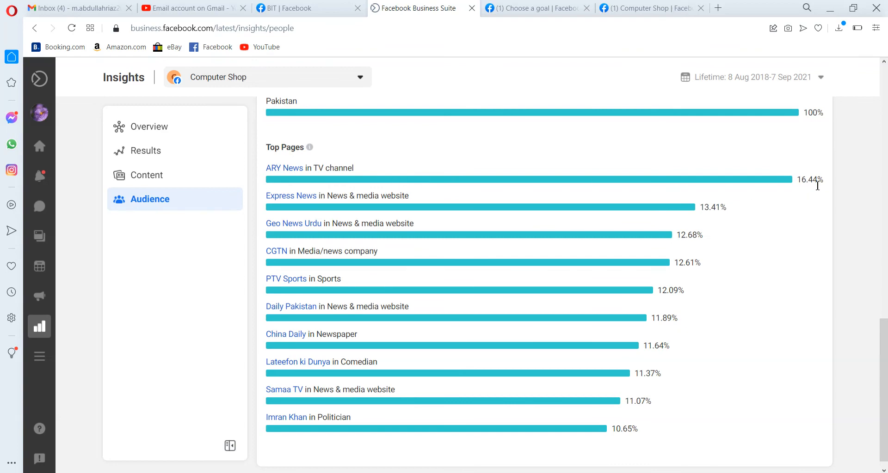
{"action": "scroll", "coordinate": [372, 435], "scroll_direction": "down", "scroll_amount": 1}
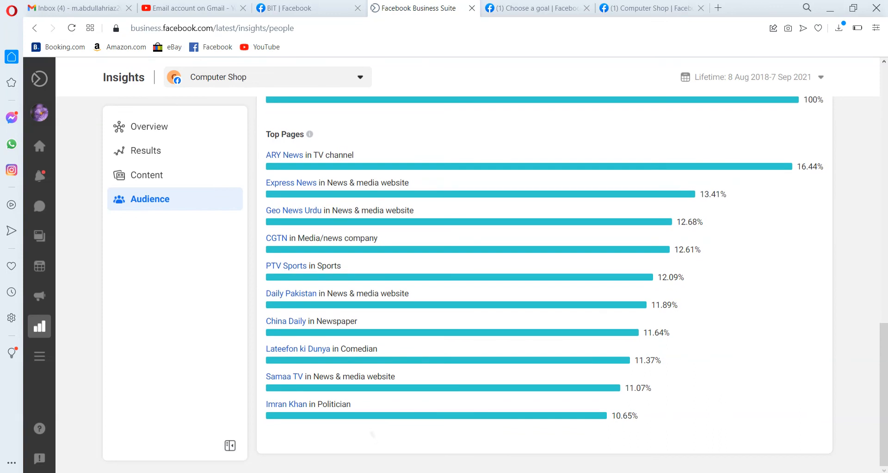
{"action": "scroll", "coordinate": [544, 269], "scroll_direction": "up", "scroll_amount": 1}
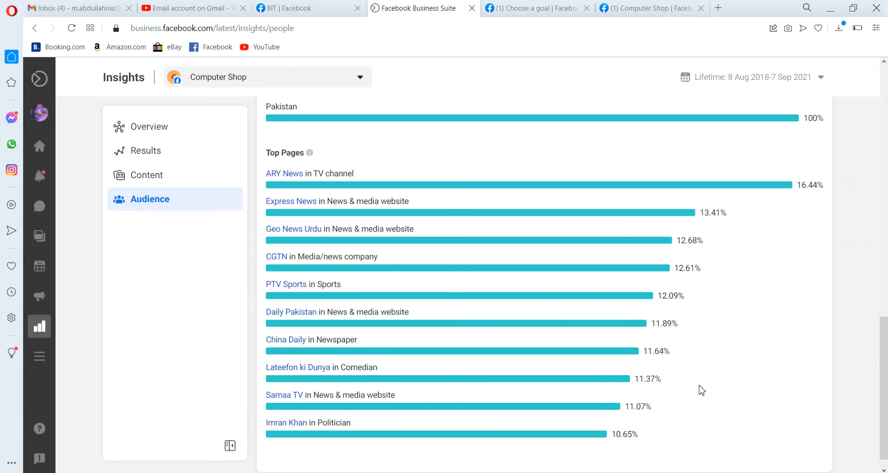
{"action": "scroll", "coordinate": [701, 391], "scroll_direction": "up", "scroll_amount": 13}
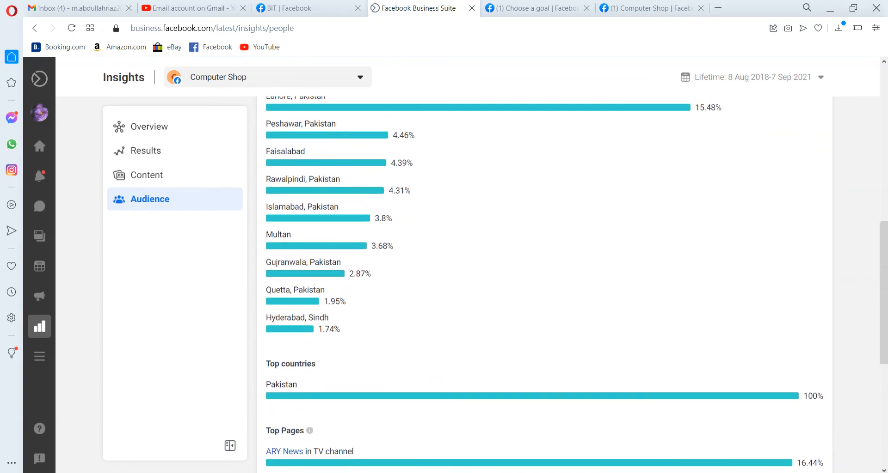
{"action": "scroll", "coordinate": [701, 391], "scroll_direction": "up", "scroll_amount": 2}
{"action": "scroll", "coordinate": [701, 391], "scroll_direction": "down", "scroll_amount": 3}
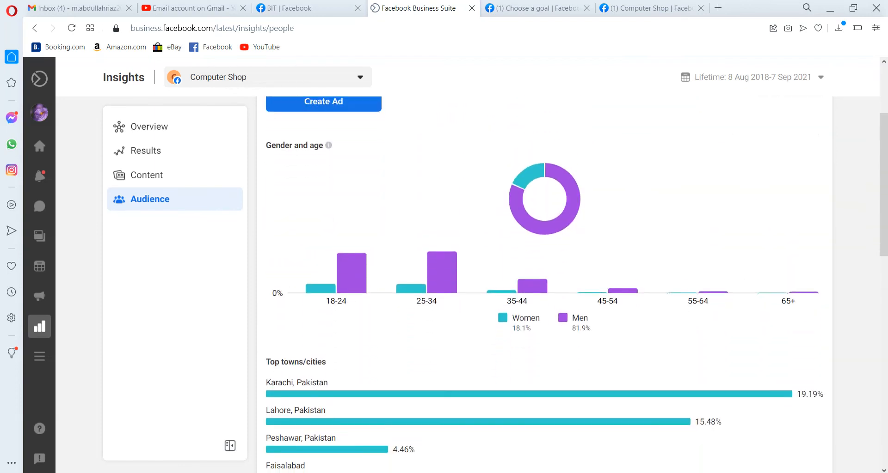
{"action": "scroll", "coordinate": [545, 284], "scroll_direction": "up", "scroll_amount": 3}
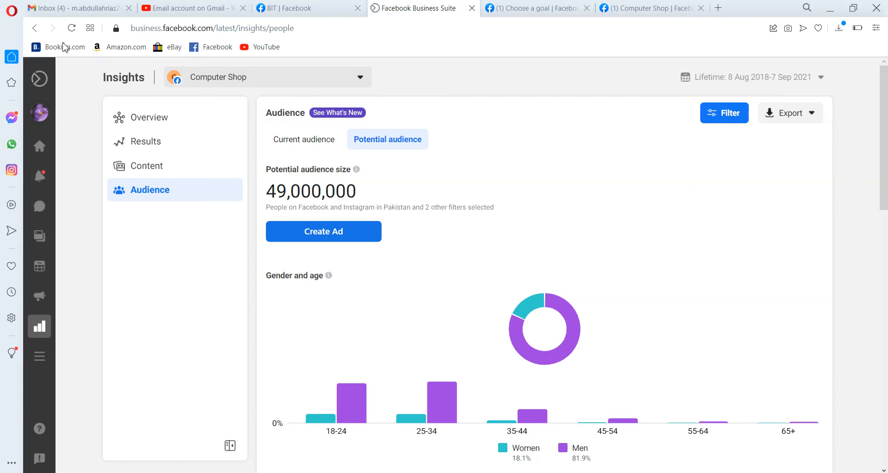
Open Ads Manager reporting from More tools and dismiss its introductory tips
{"action": "mouse_move", "coordinate": [45, 279]}
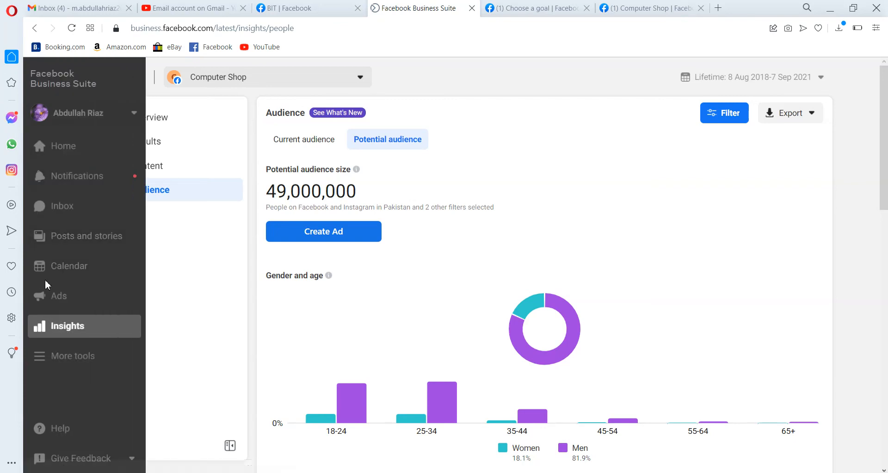
{"action": "left_click", "coordinate": [78, 368]}
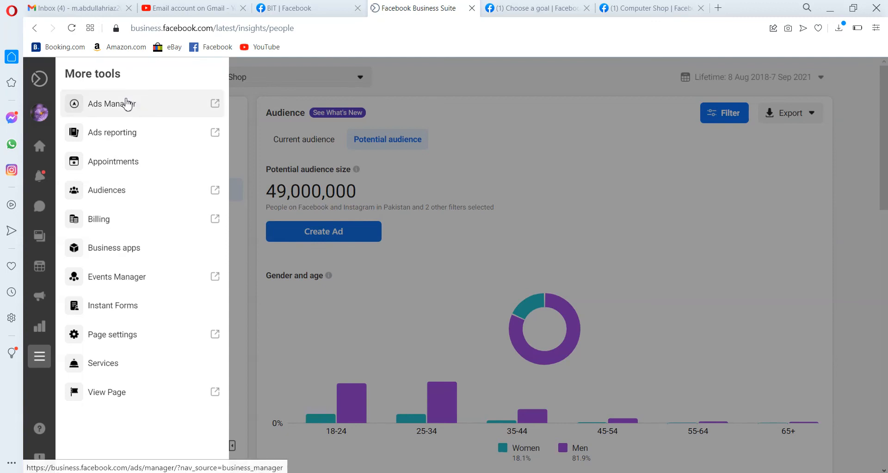
{"action": "left_click", "coordinate": [127, 135]}
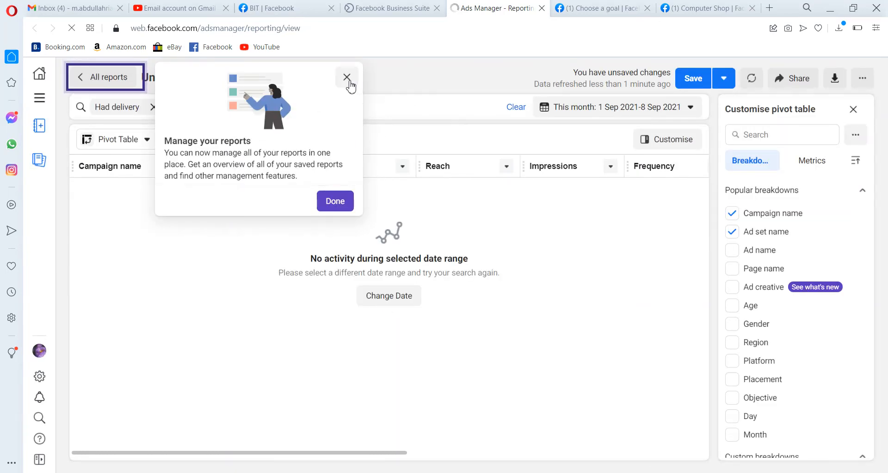
{"action": "left_click", "coordinate": [350, 83]}
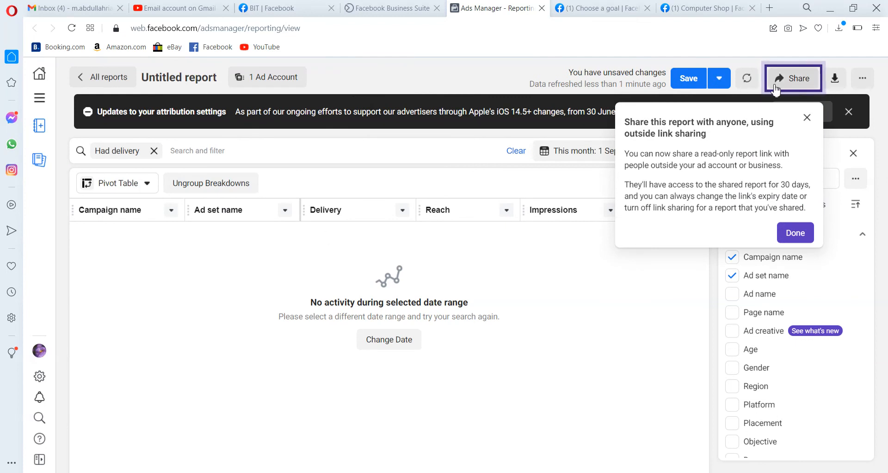
{"action": "left_click", "coordinate": [806, 118]}
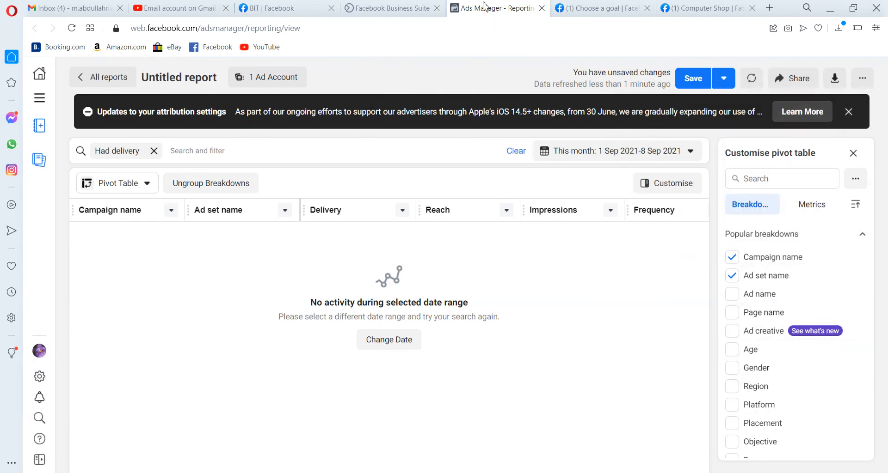
Return to the Business Suite tab and open Billing from More tools to view payment activity
{"action": "left_click", "coordinate": [401, 14]}
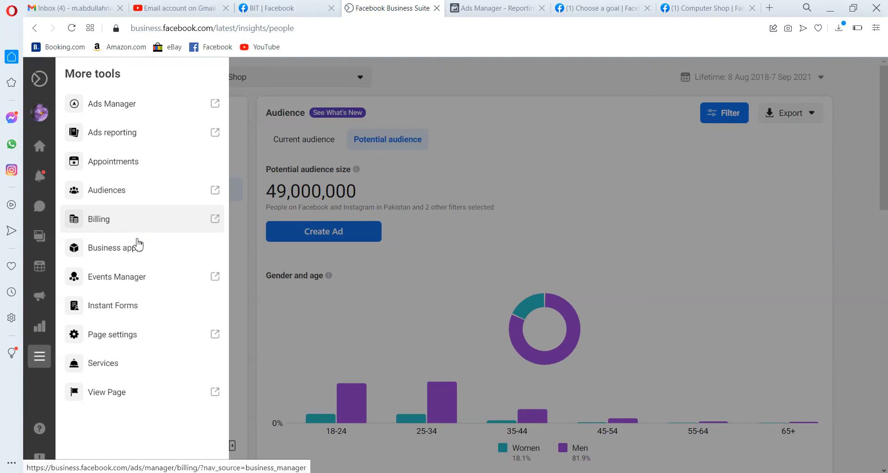
{"action": "left_click", "coordinate": [148, 225]}
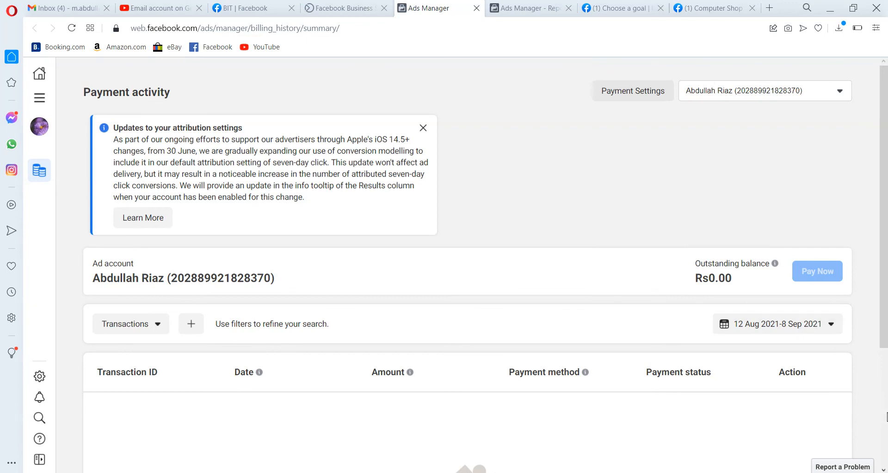
Scroll through the Payment activity page to review the ad account's transactions table
{"action": "scroll", "coordinate": [885, 418], "scroll_direction": "down", "scroll_amount": 4}
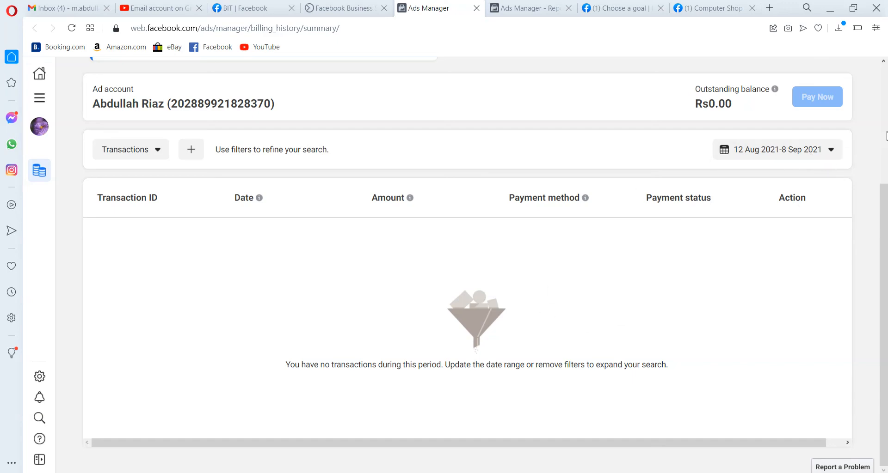
{"action": "scroll", "coordinate": [886, 136], "scroll_direction": "up", "scroll_amount": 4}
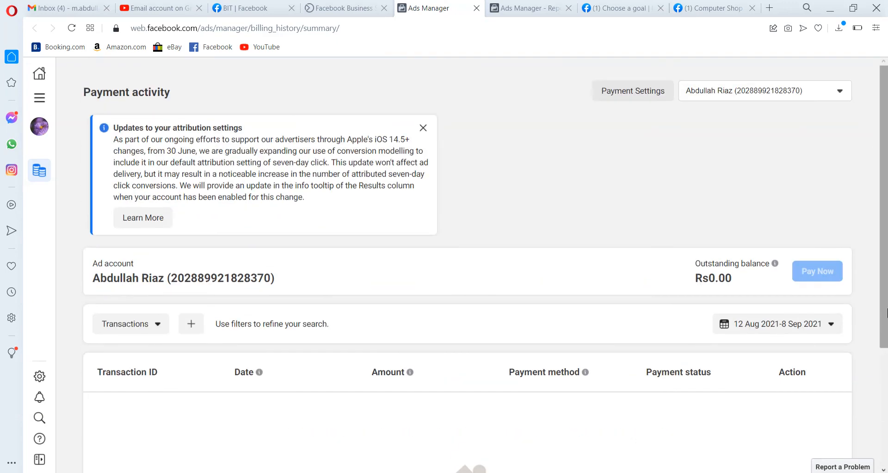
{"action": "scroll", "coordinate": [885, 398], "scroll_direction": "down", "scroll_amount": 4}
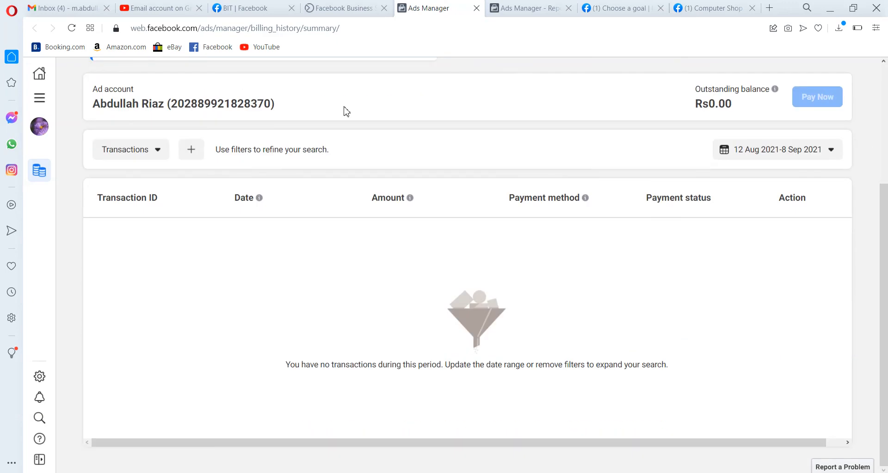
Return to the Business Suite tab, open Business apps from More tools, browse the app categories and go back
{"action": "left_click", "coordinate": [350, 10]}
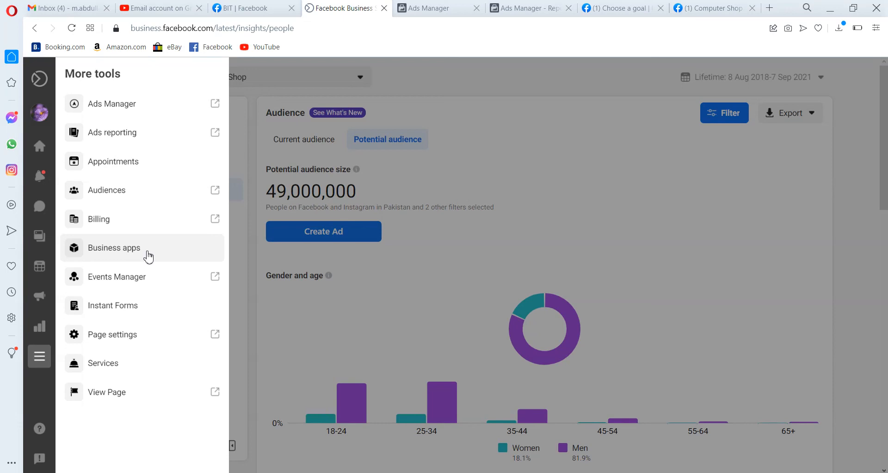
{"action": "left_click", "coordinate": [148, 257]}
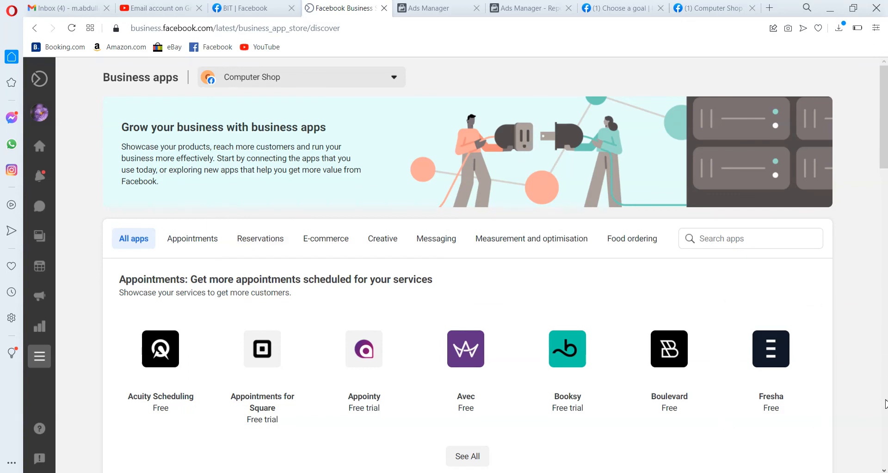
{"action": "left_click", "coordinate": [884, 405]}
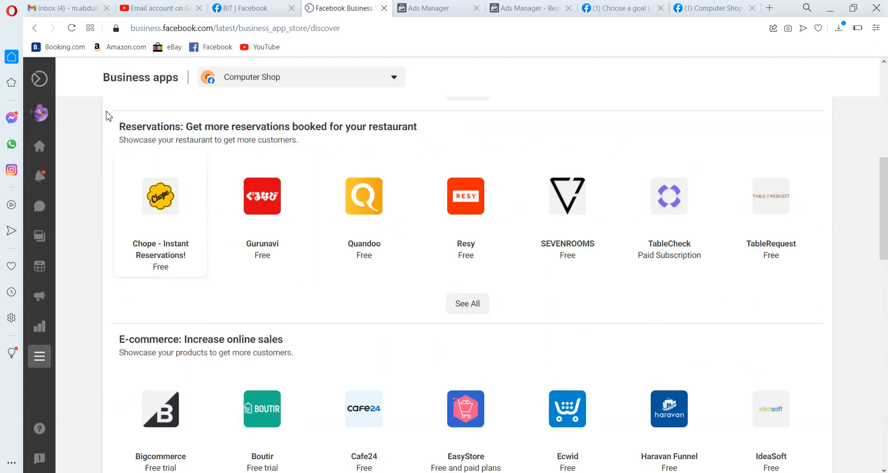
{"action": "left_click", "coordinate": [35, 29]}
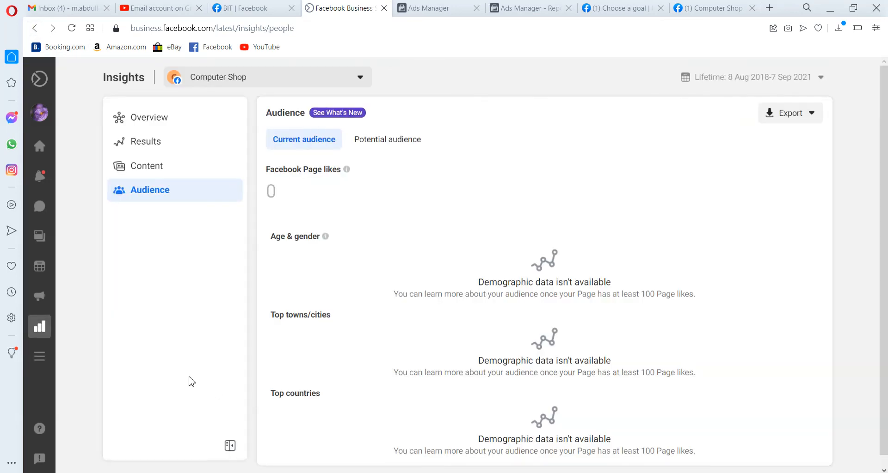
Open Services from More tools, start adding a service and discard the empty Add service form
{"action": "mouse_move", "coordinate": [40, 259]}
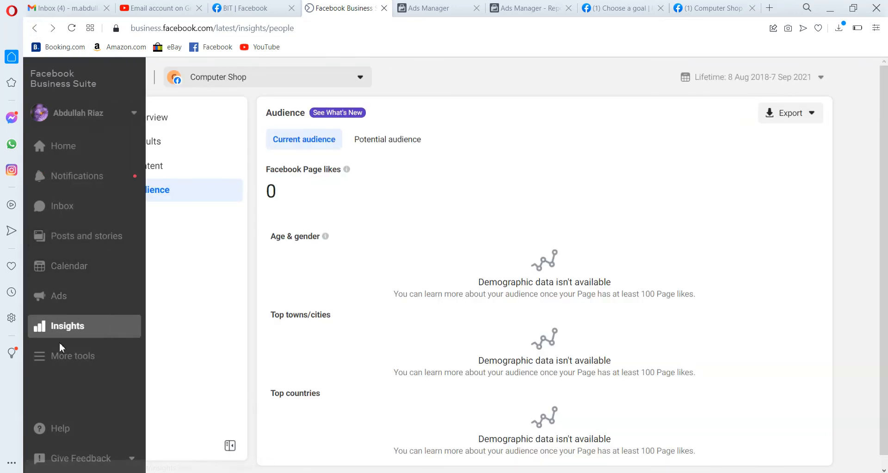
{"action": "left_click", "coordinate": [65, 358]}
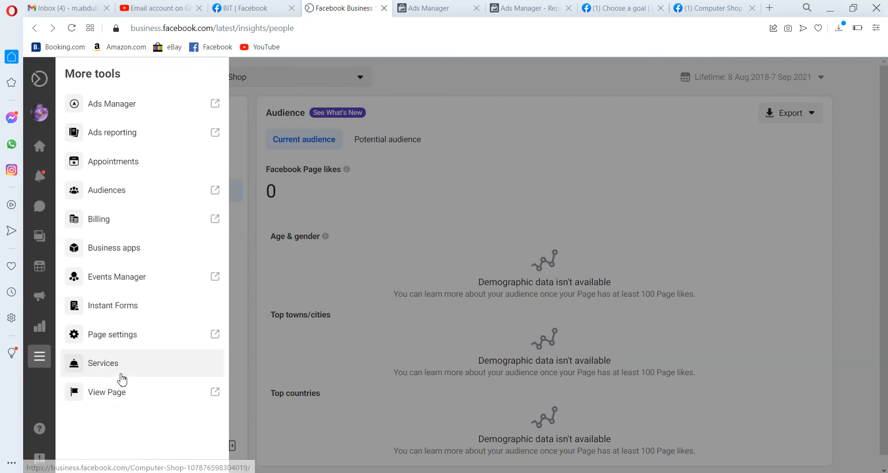
{"action": "left_click", "coordinate": [127, 369]}
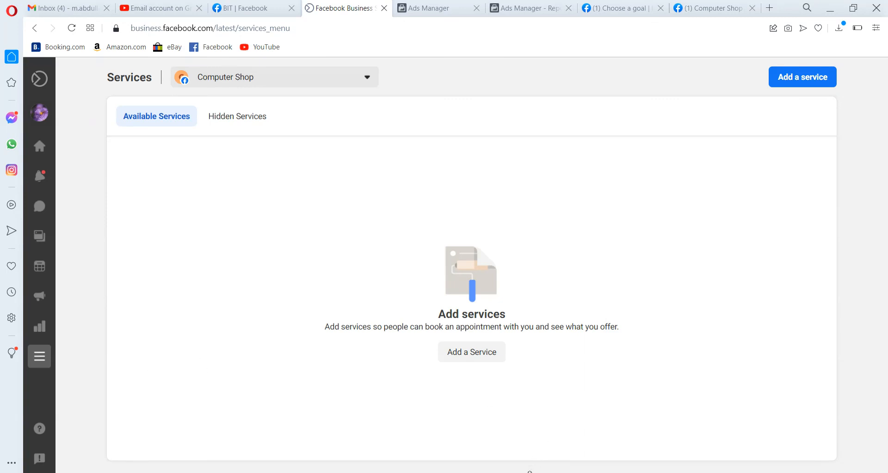
{"action": "left_click", "coordinate": [779, 83]}
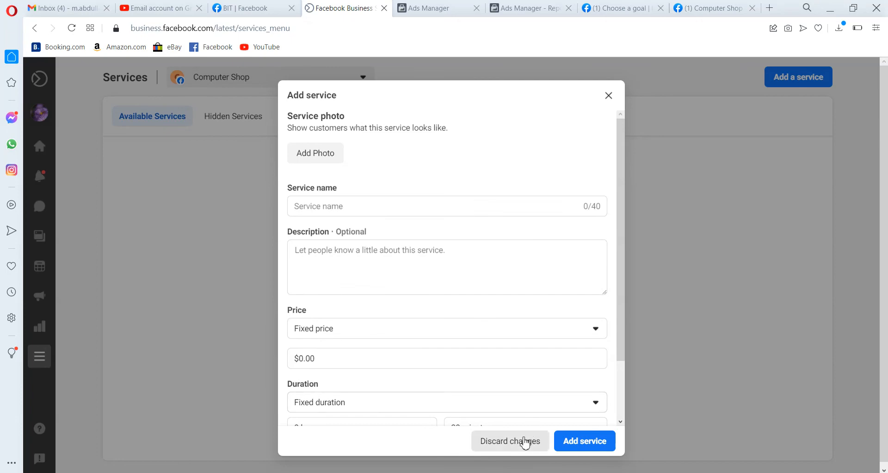
{"action": "left_click", "coordinate": [518, 445]}
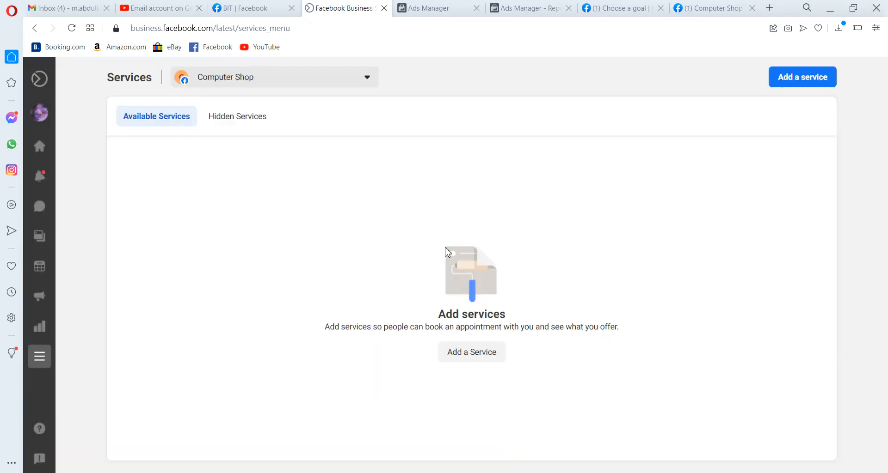
Switch through the open tabs to the Promote page and review its Select a post to boost list
{"action": "left_click", "coordinate": [423, 6]}
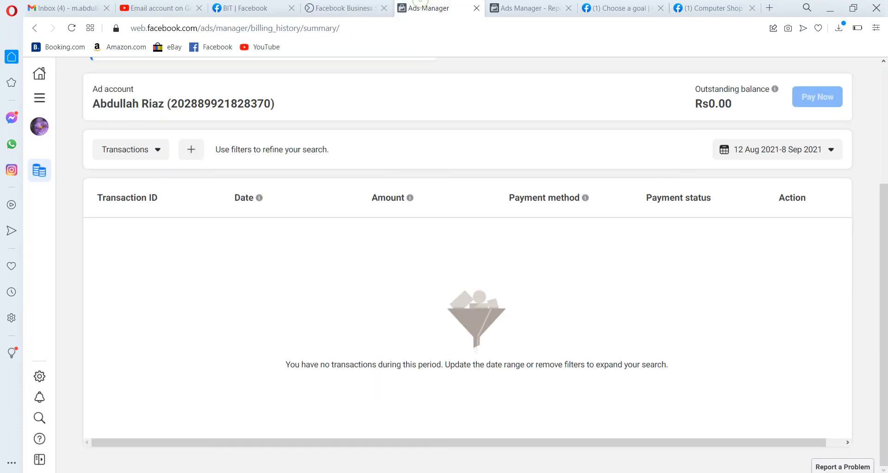
{"action": "left_click", "coordinate": [527, 8]}
{"action": "left_click", "coordinate": [611, 8]}
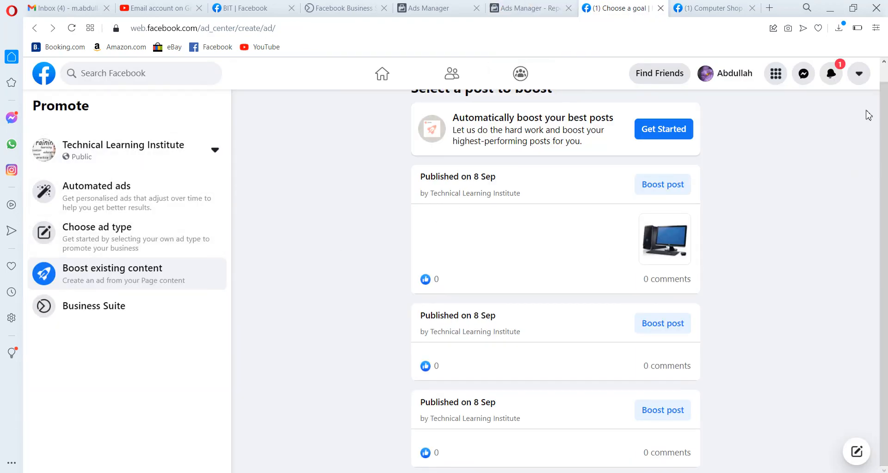
{"action": "scroll", "coordinate": [883, 78], "scroll_direction": "up", "scroll_amount": 1}
{"action": "scroll", "coordinate": [883, 78], "scroll_direction": "up", "scroll_amount": 1}
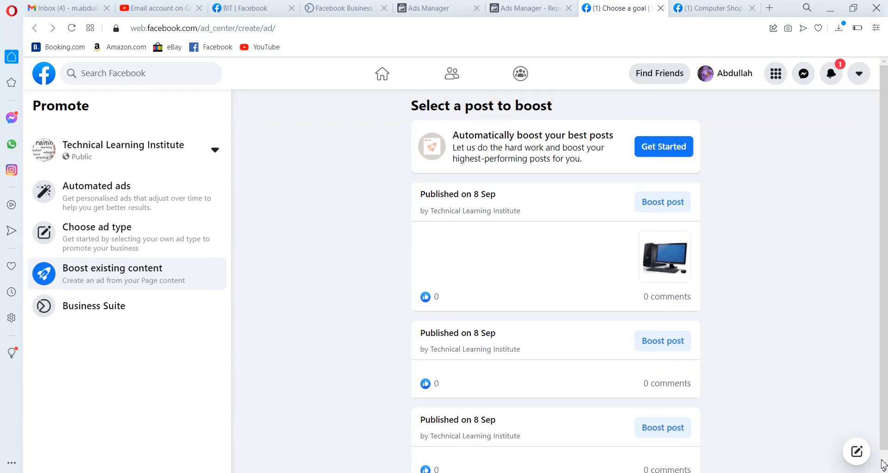
{"action": "left_click", "coordinate": [884, 470]}
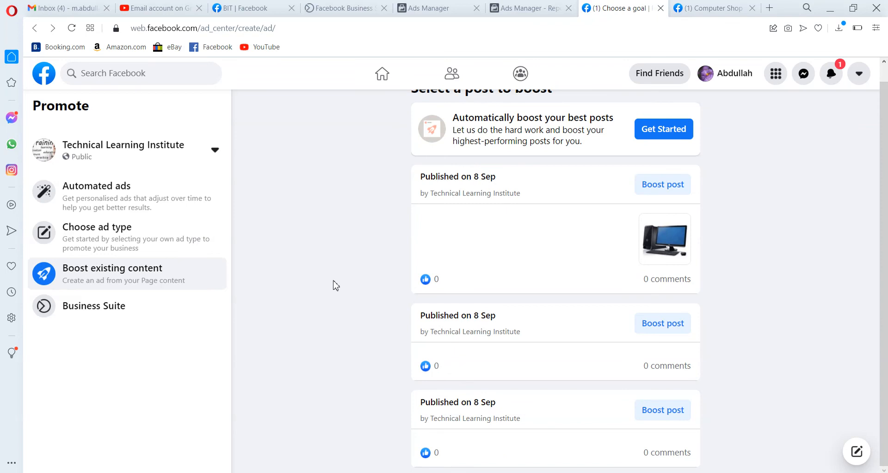